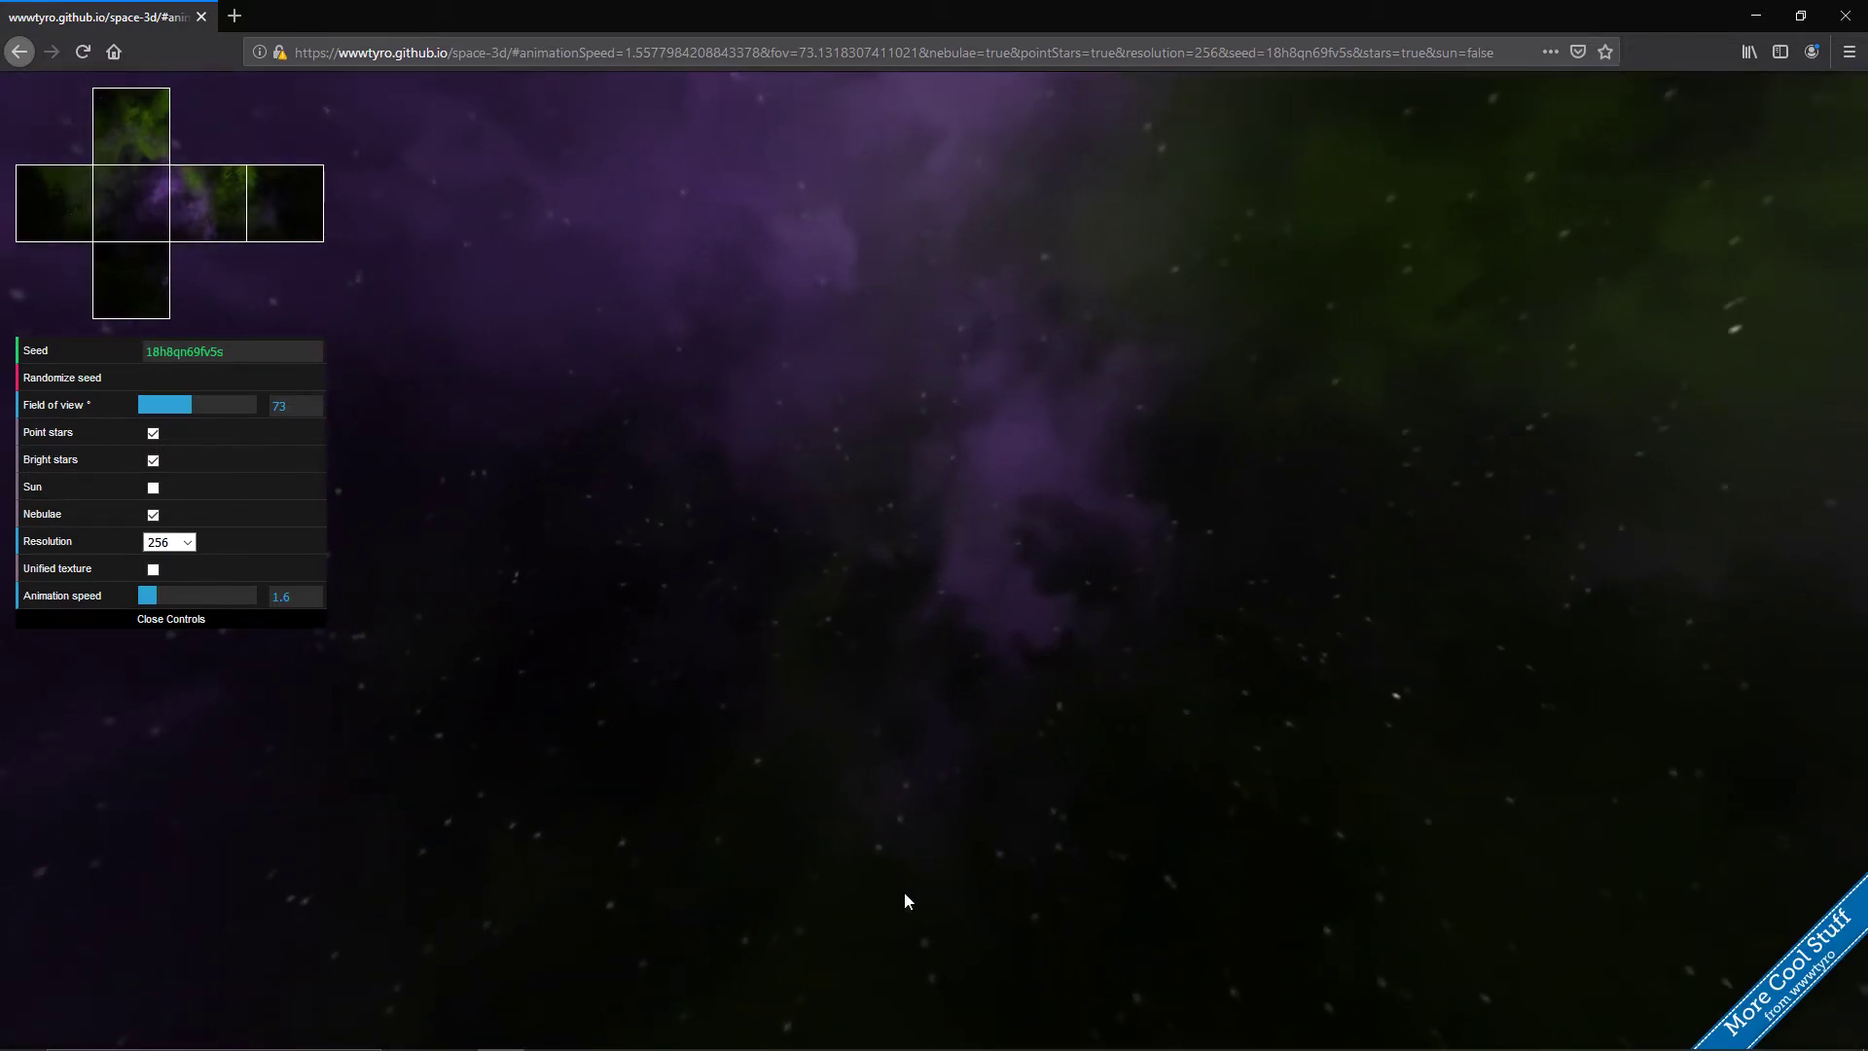
- Delete the stored settings after the # in the Space 3D address to reset the generator
{"action": "mouse_move", "coordinate": [883, 1045]}
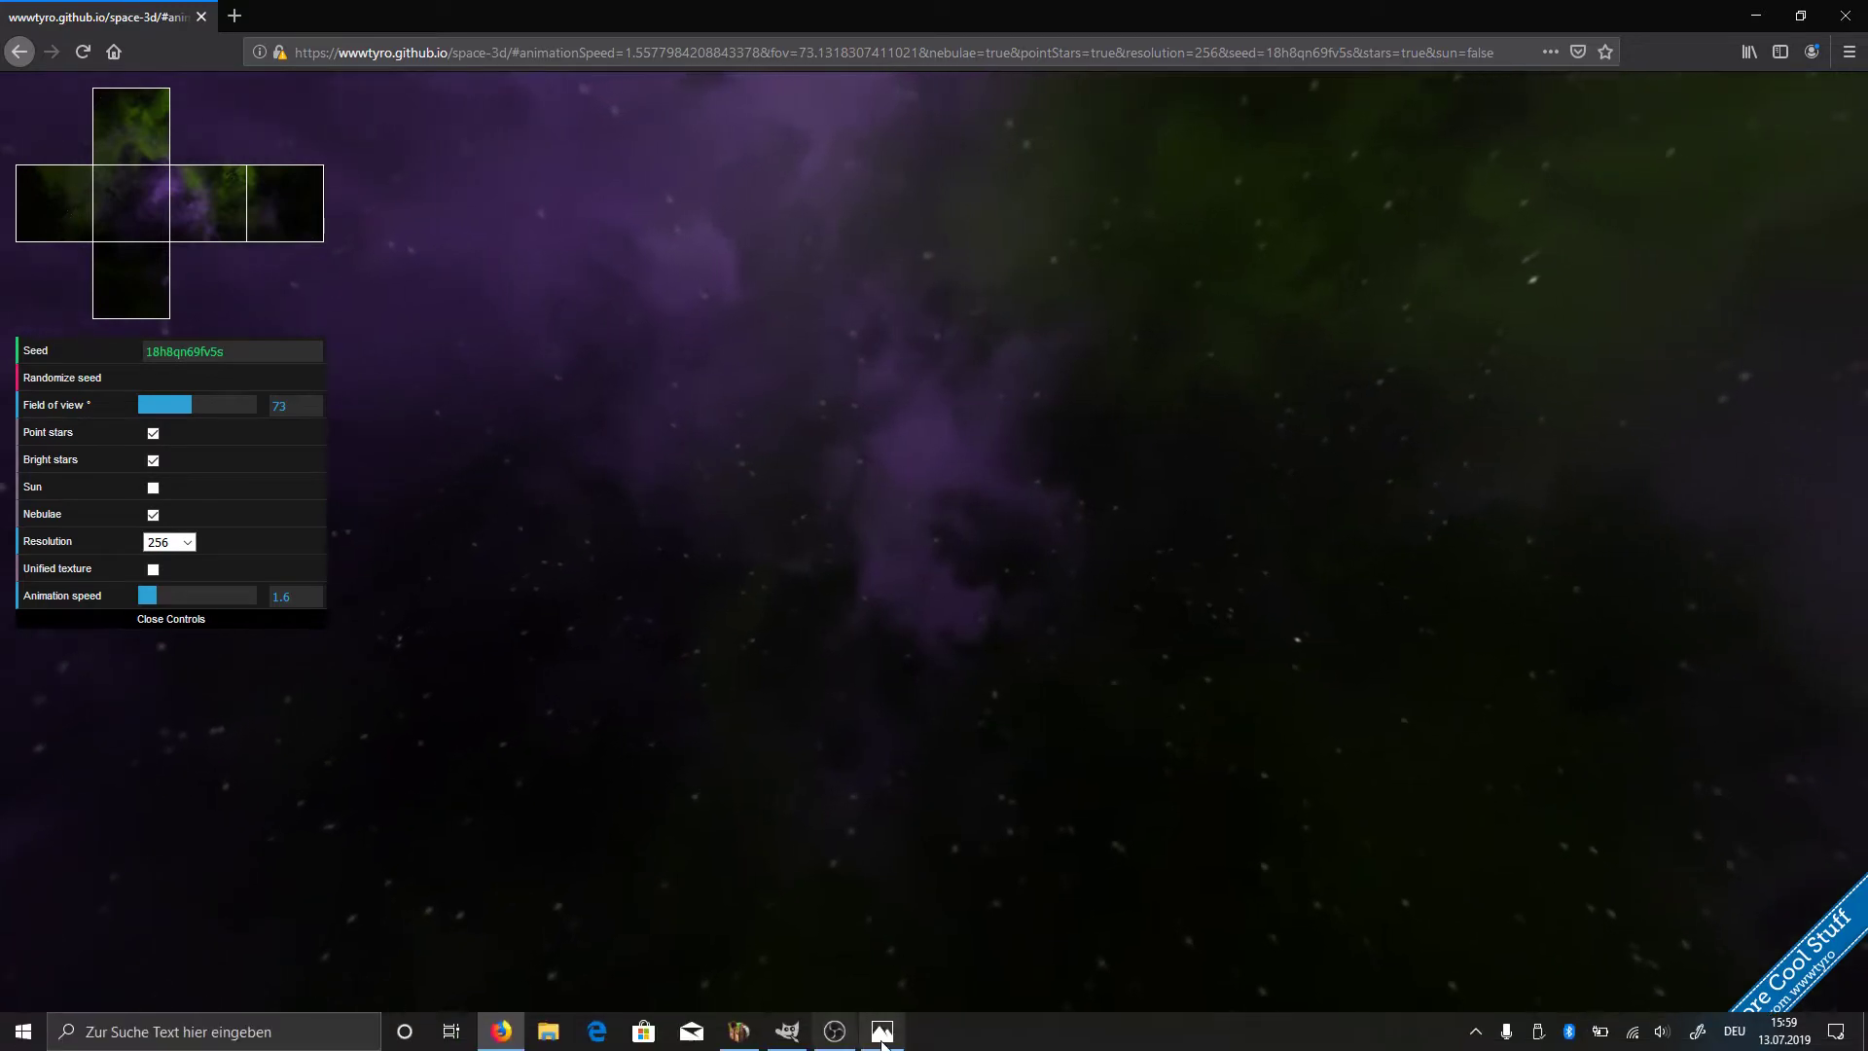
{"action": "mouse_move", "coordinate": [794, 1041]}
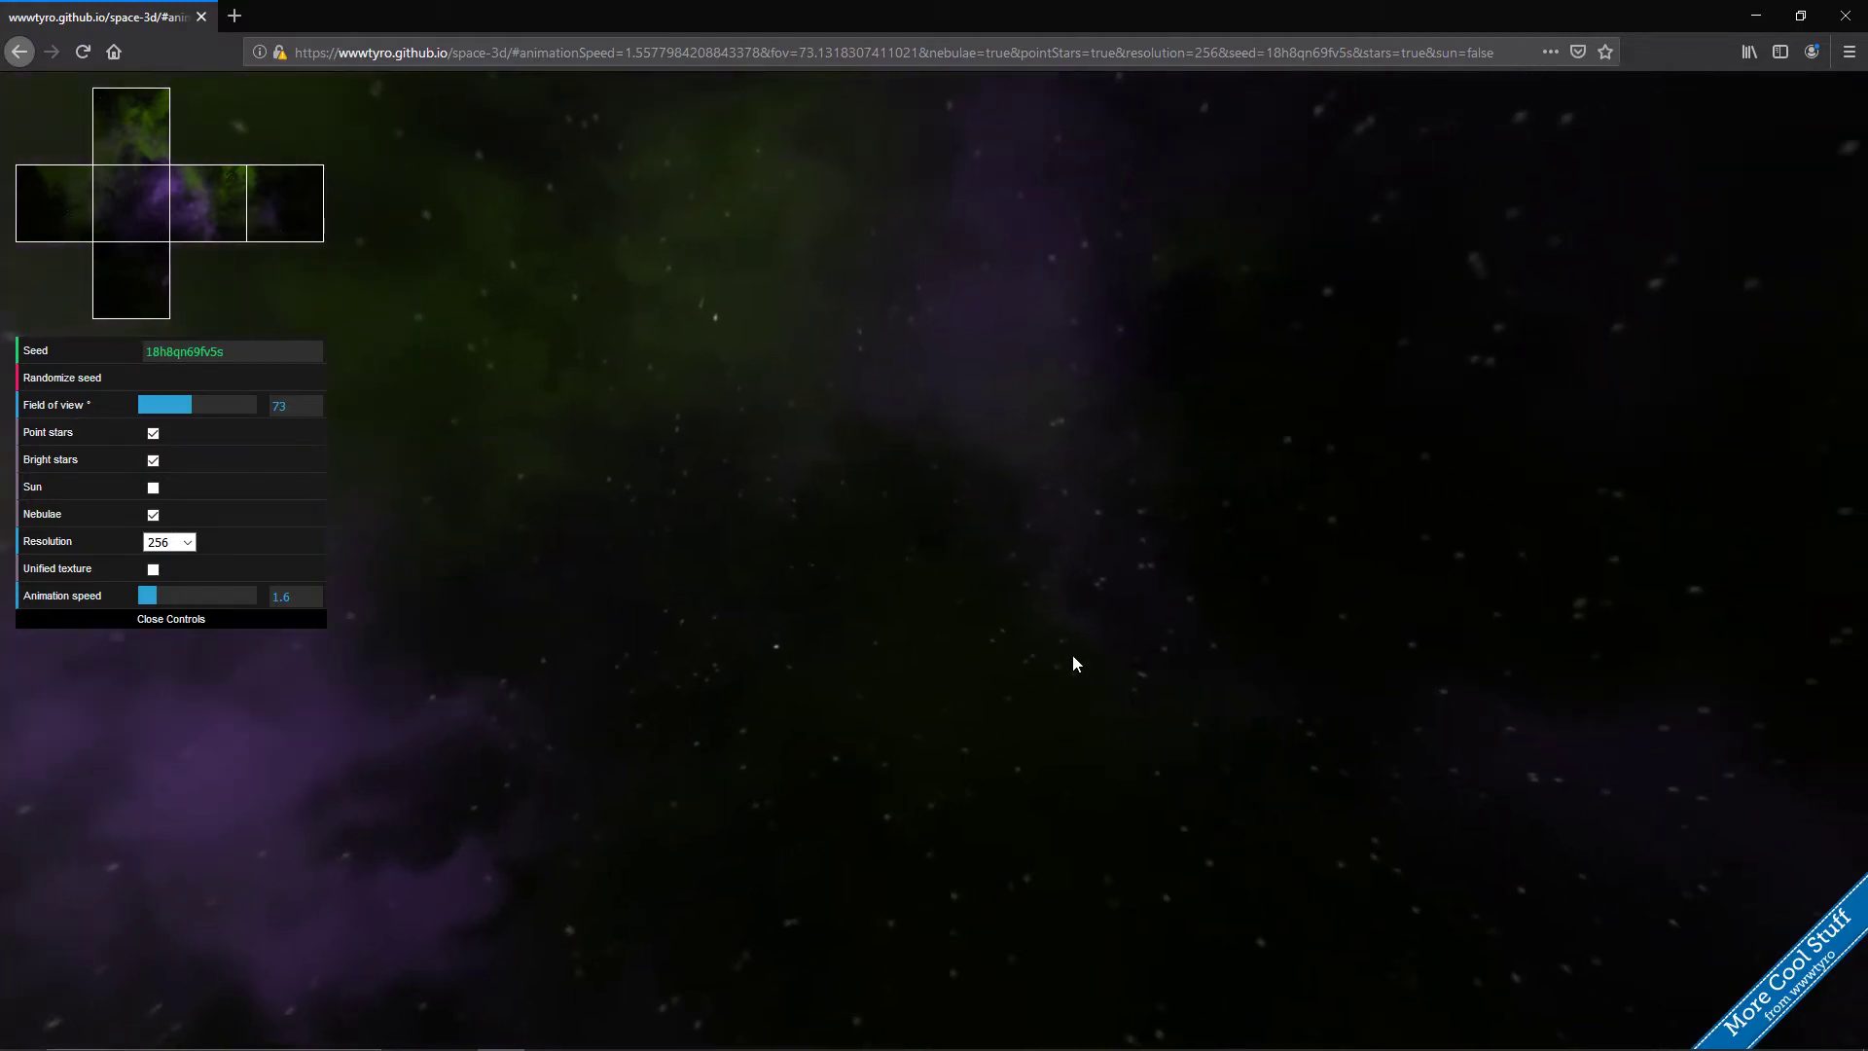
{"action": "left_click", "coordinate": [578, 59]}
{"action": "left_click", "coordinate": [517, 53]}
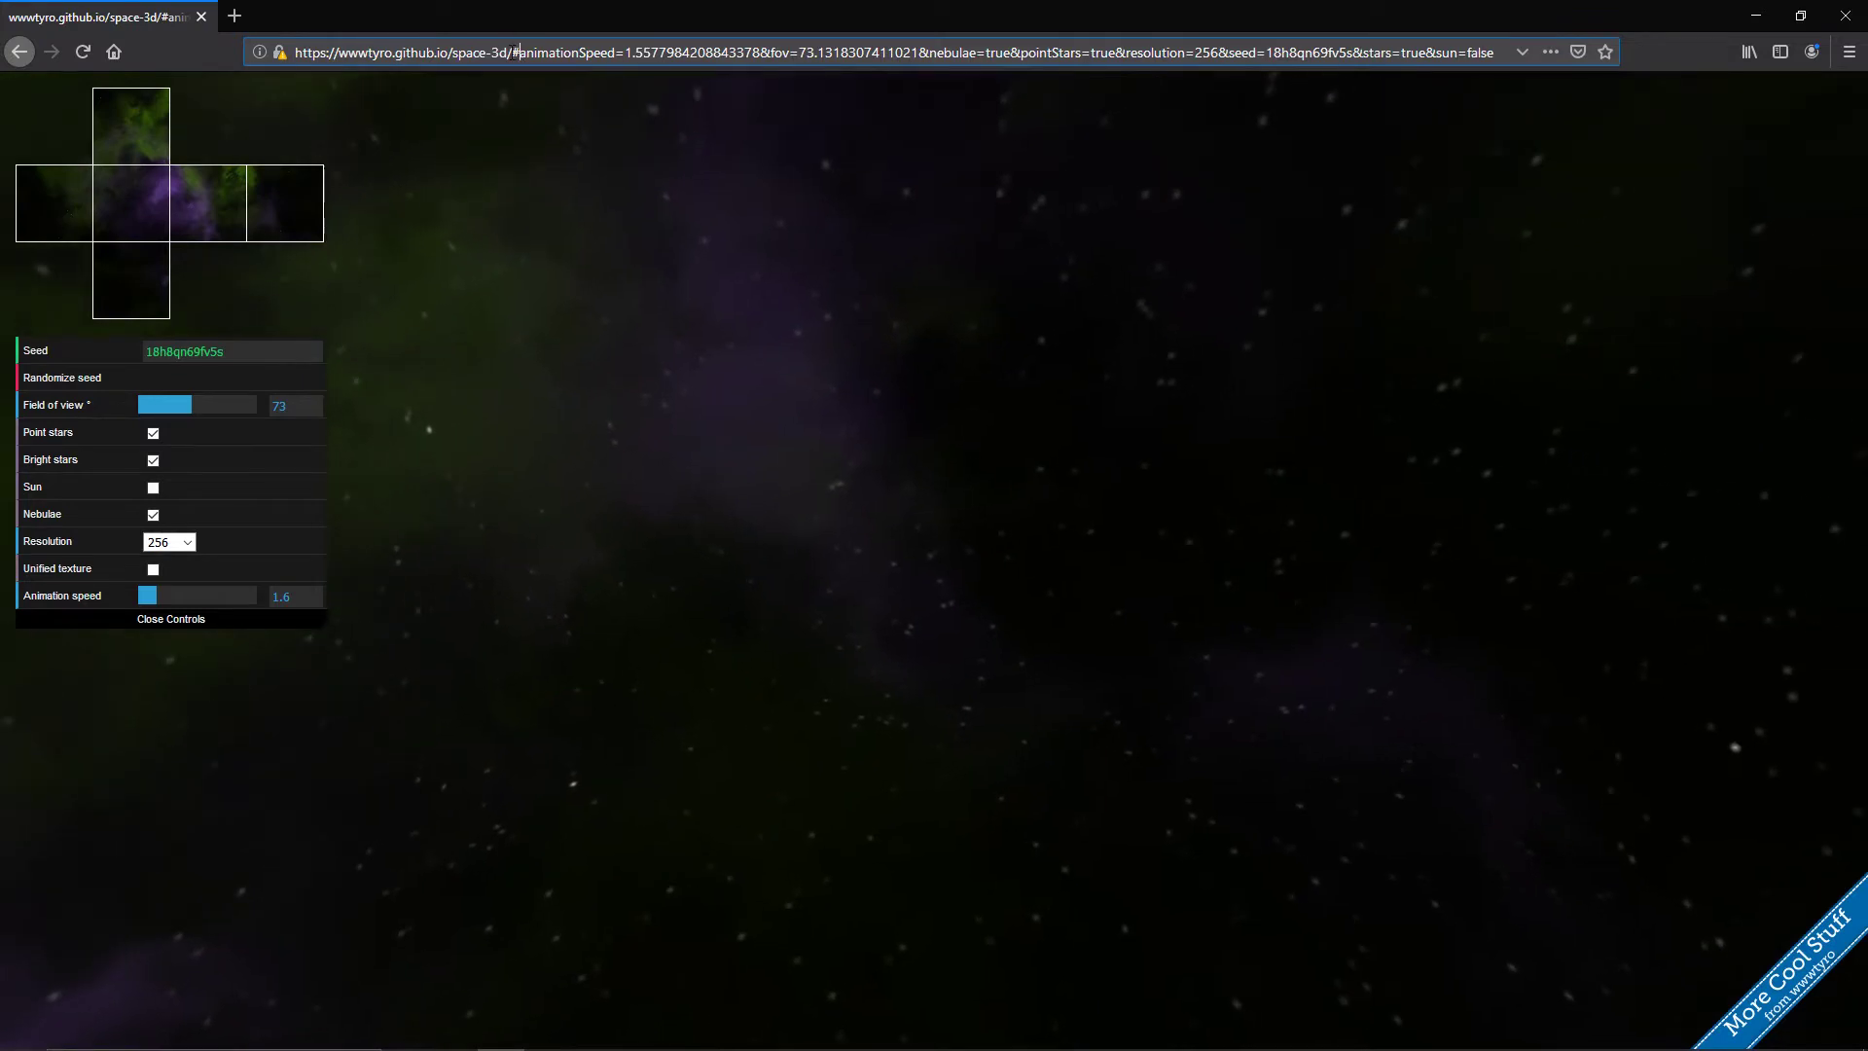
{"action": "left_click_drag", "start_coordinate": [512, 53], "coordinate": [1554, 84]}
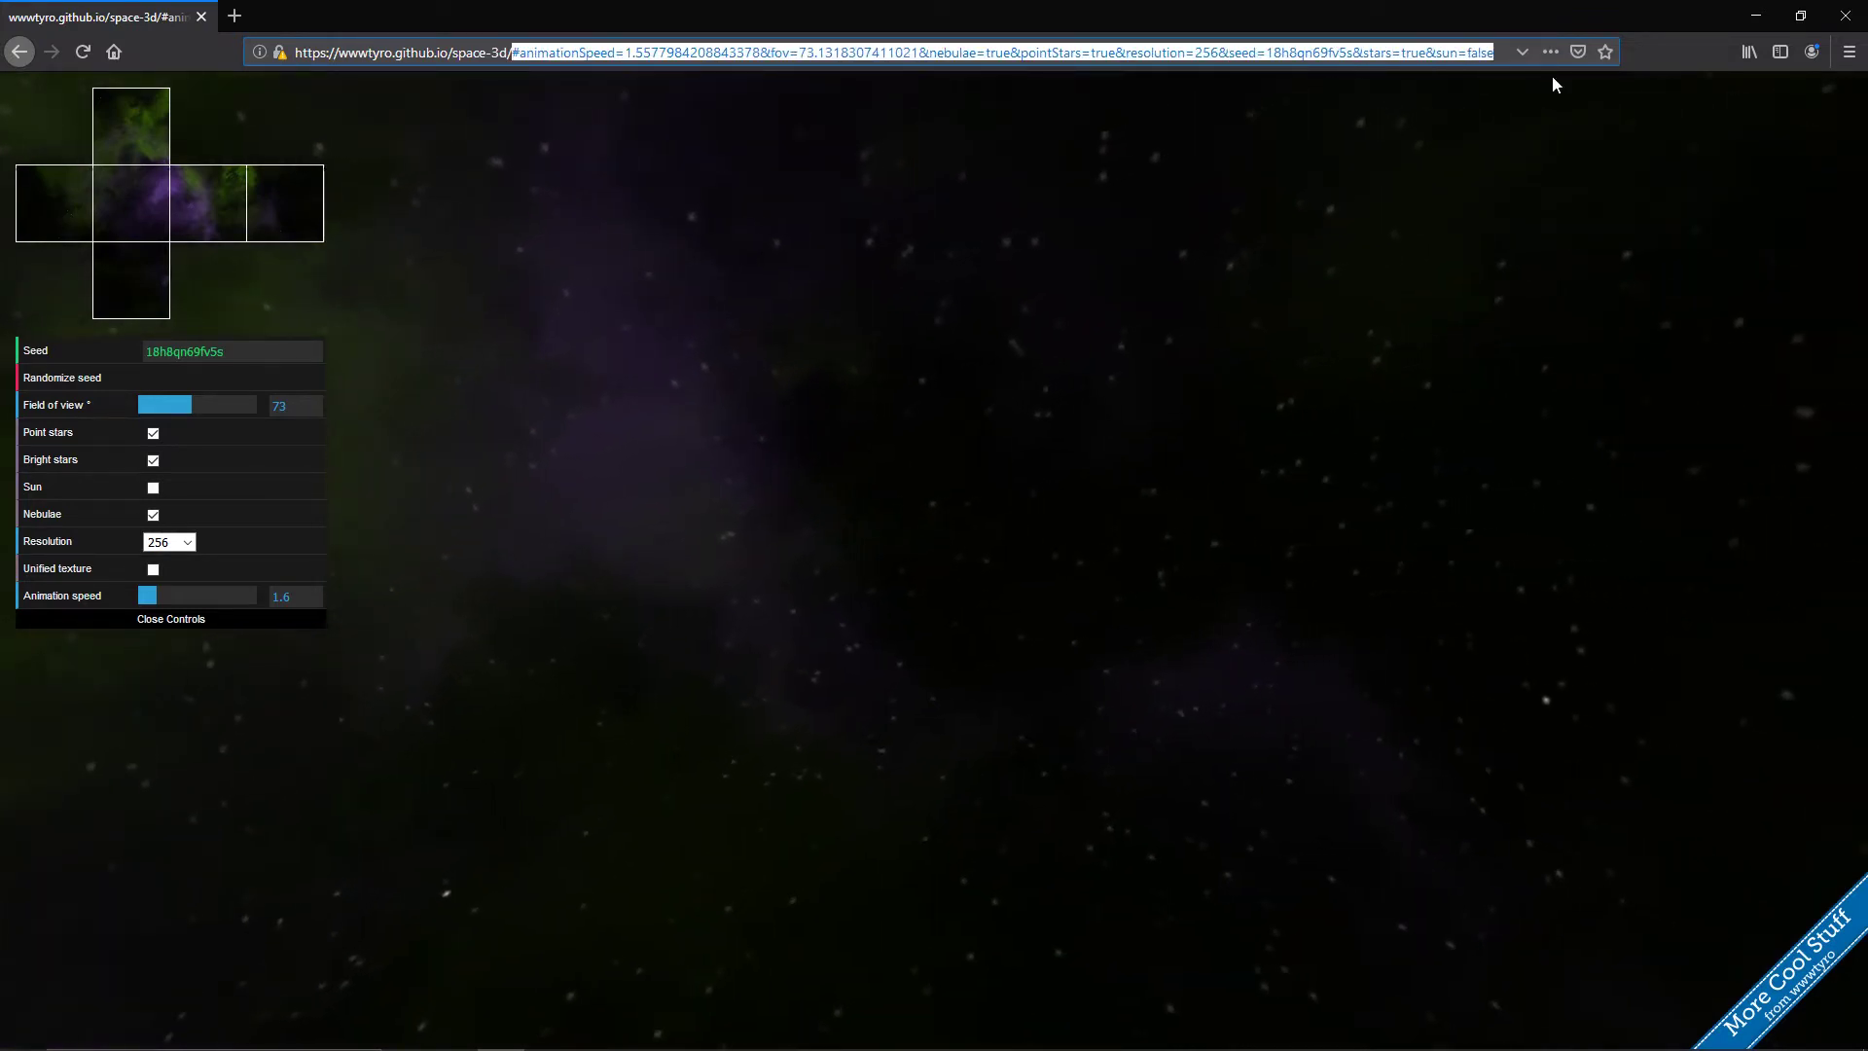
{"action": "key", "text": "BackSpace"}
{"action": "key", "text": "BackSpace"}
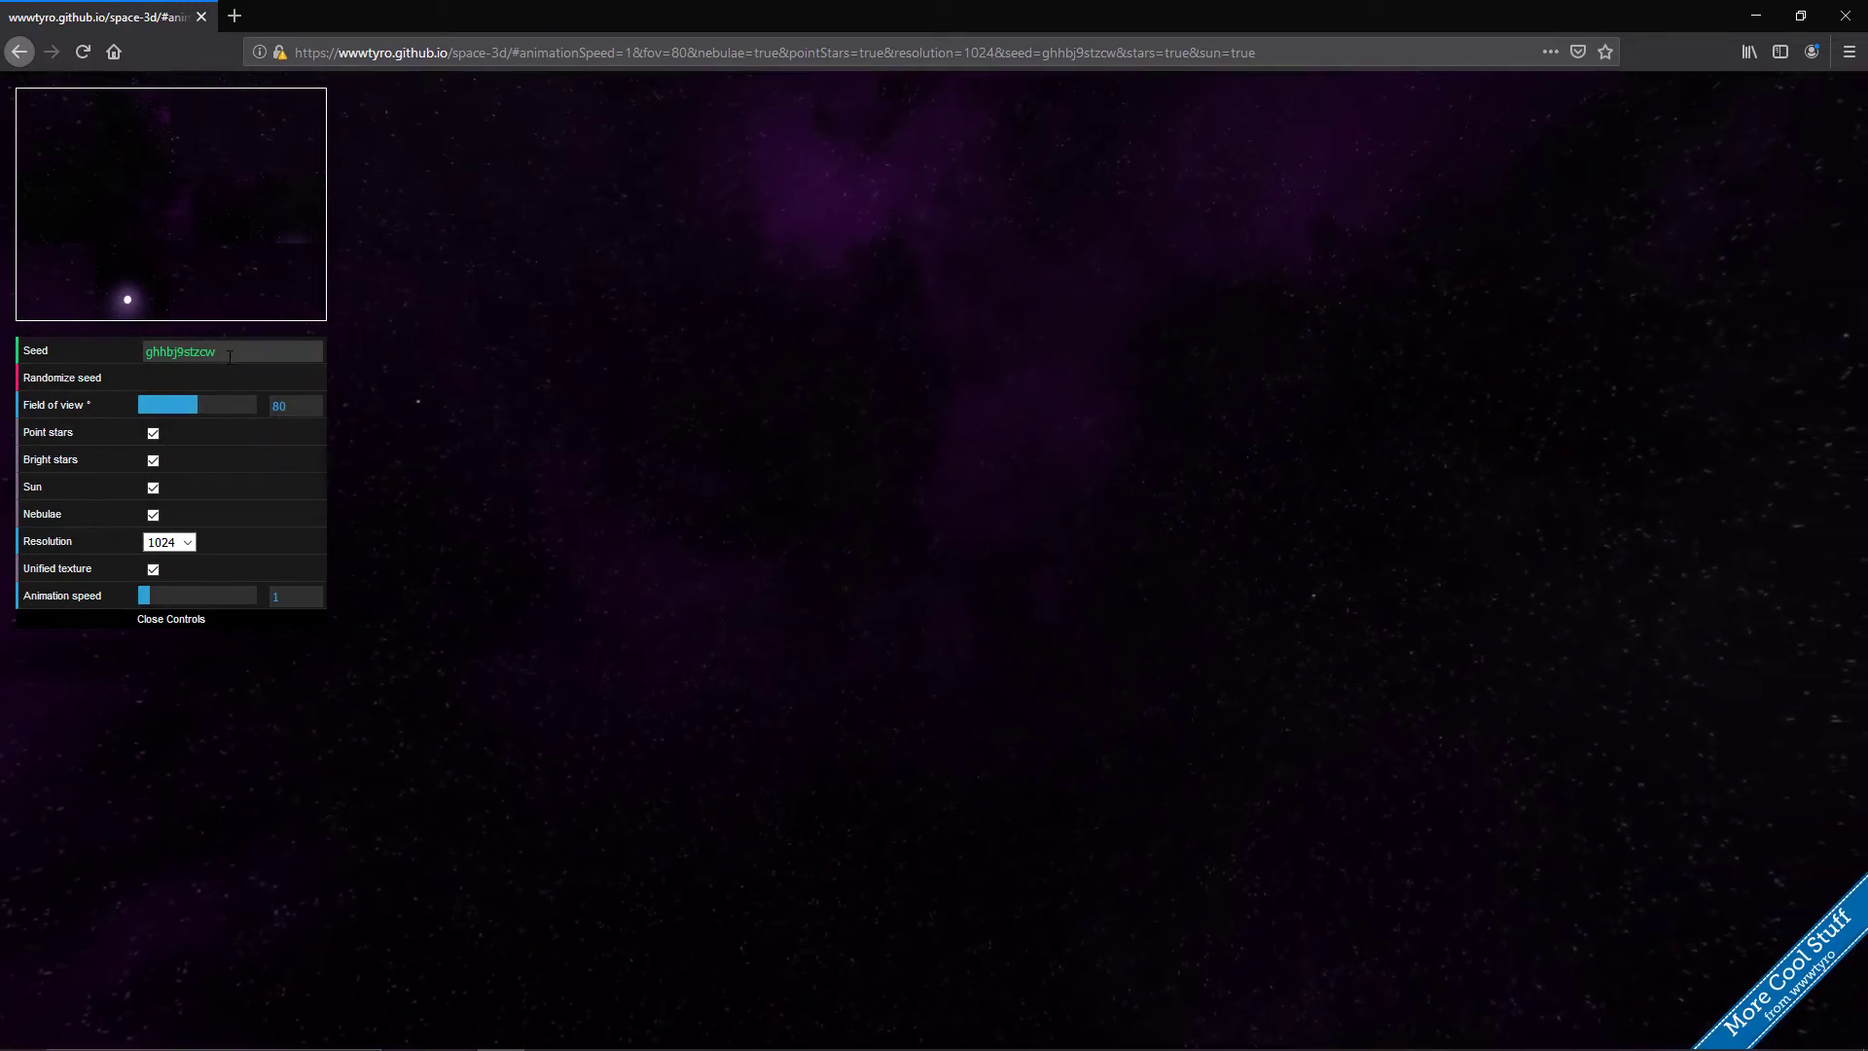
- Set resolution to 256 and randomize the seed twice for a pink nebula with a large sun
{"action": "left_click", "coordinate": [185, 543]}
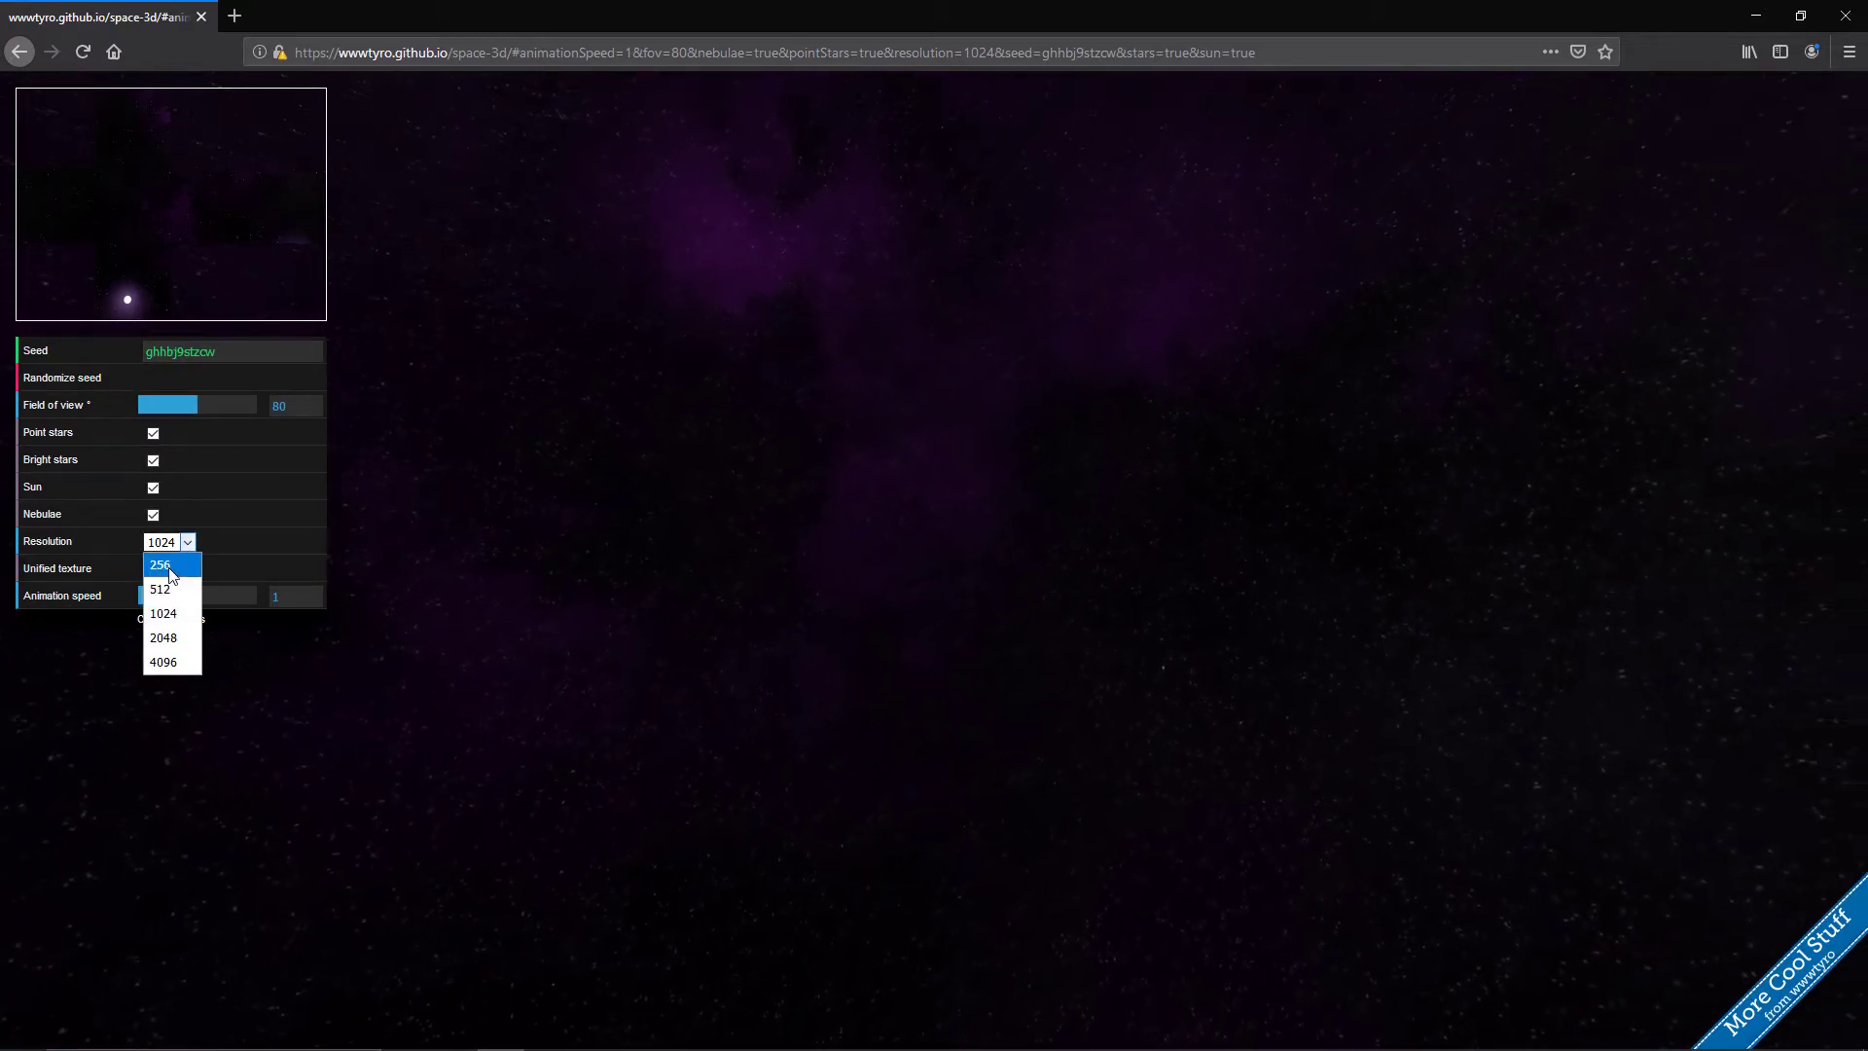
{"action": "left_click", "coordinate": [169, 569]}
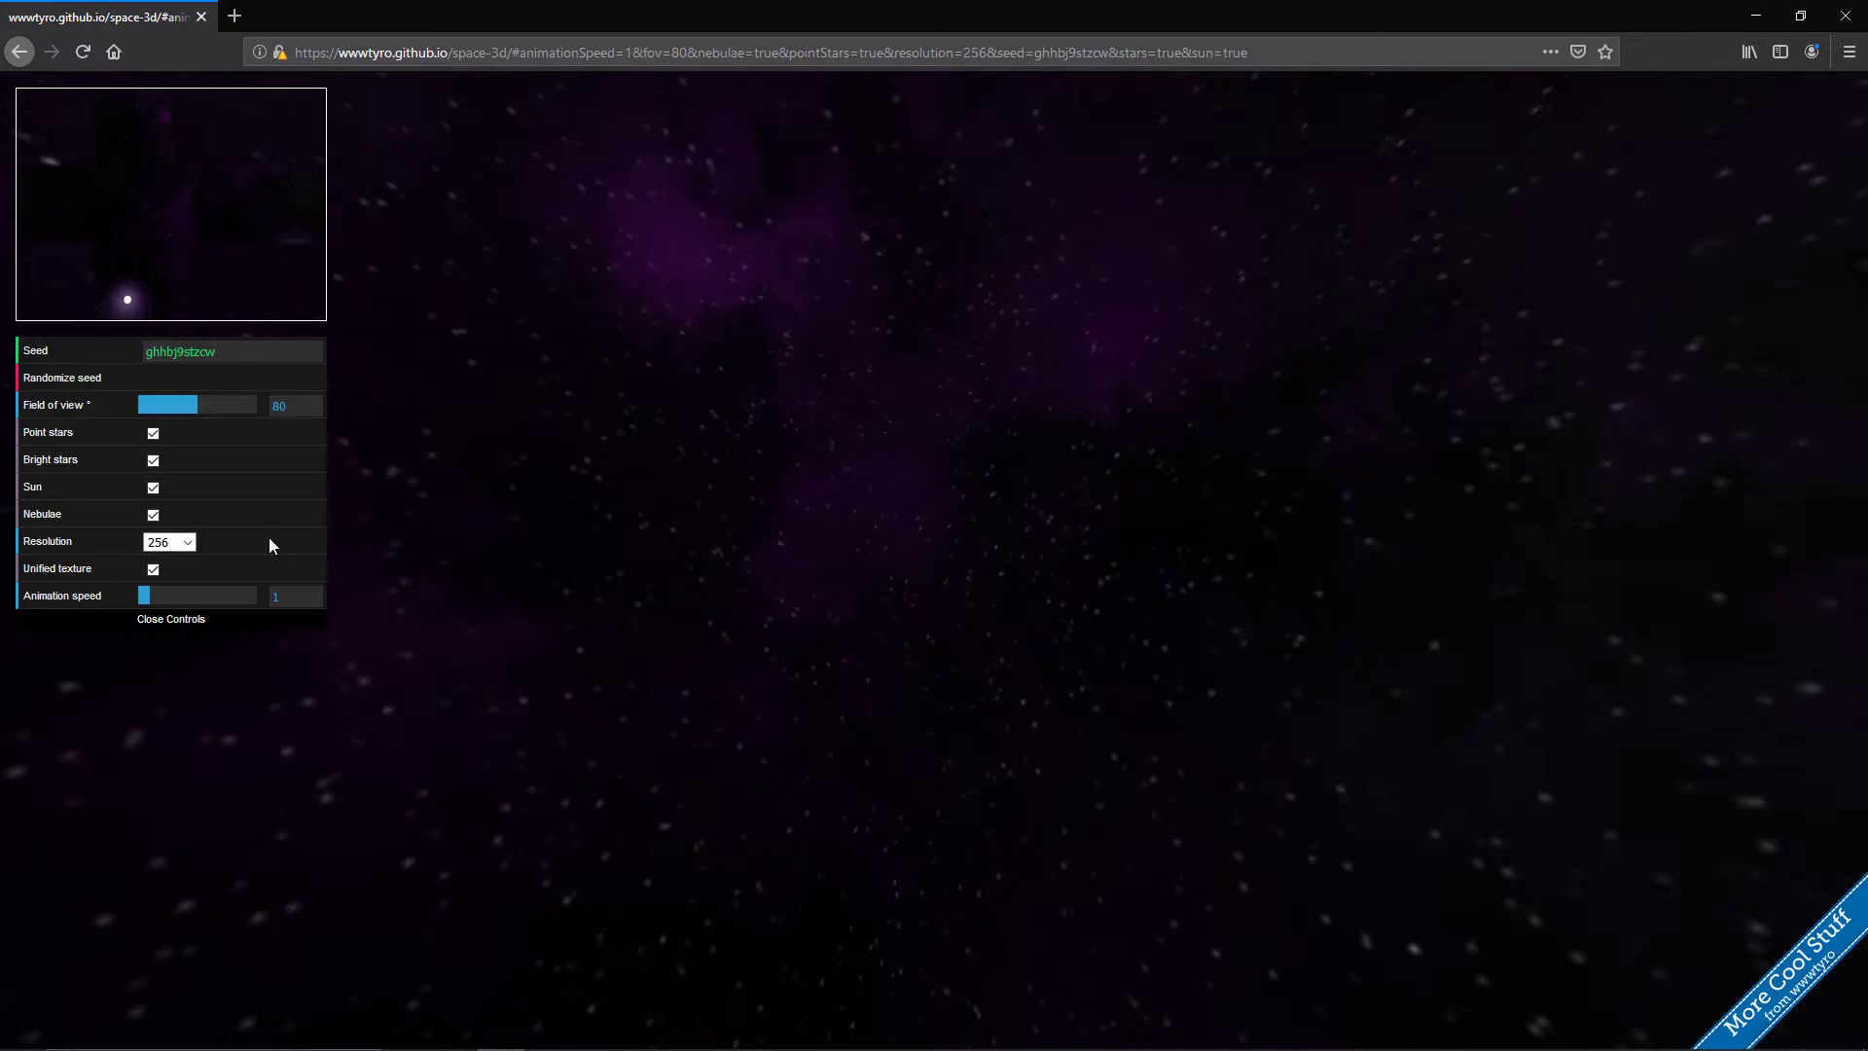
{"action": "left_click", "coordinate": [120, 386]}
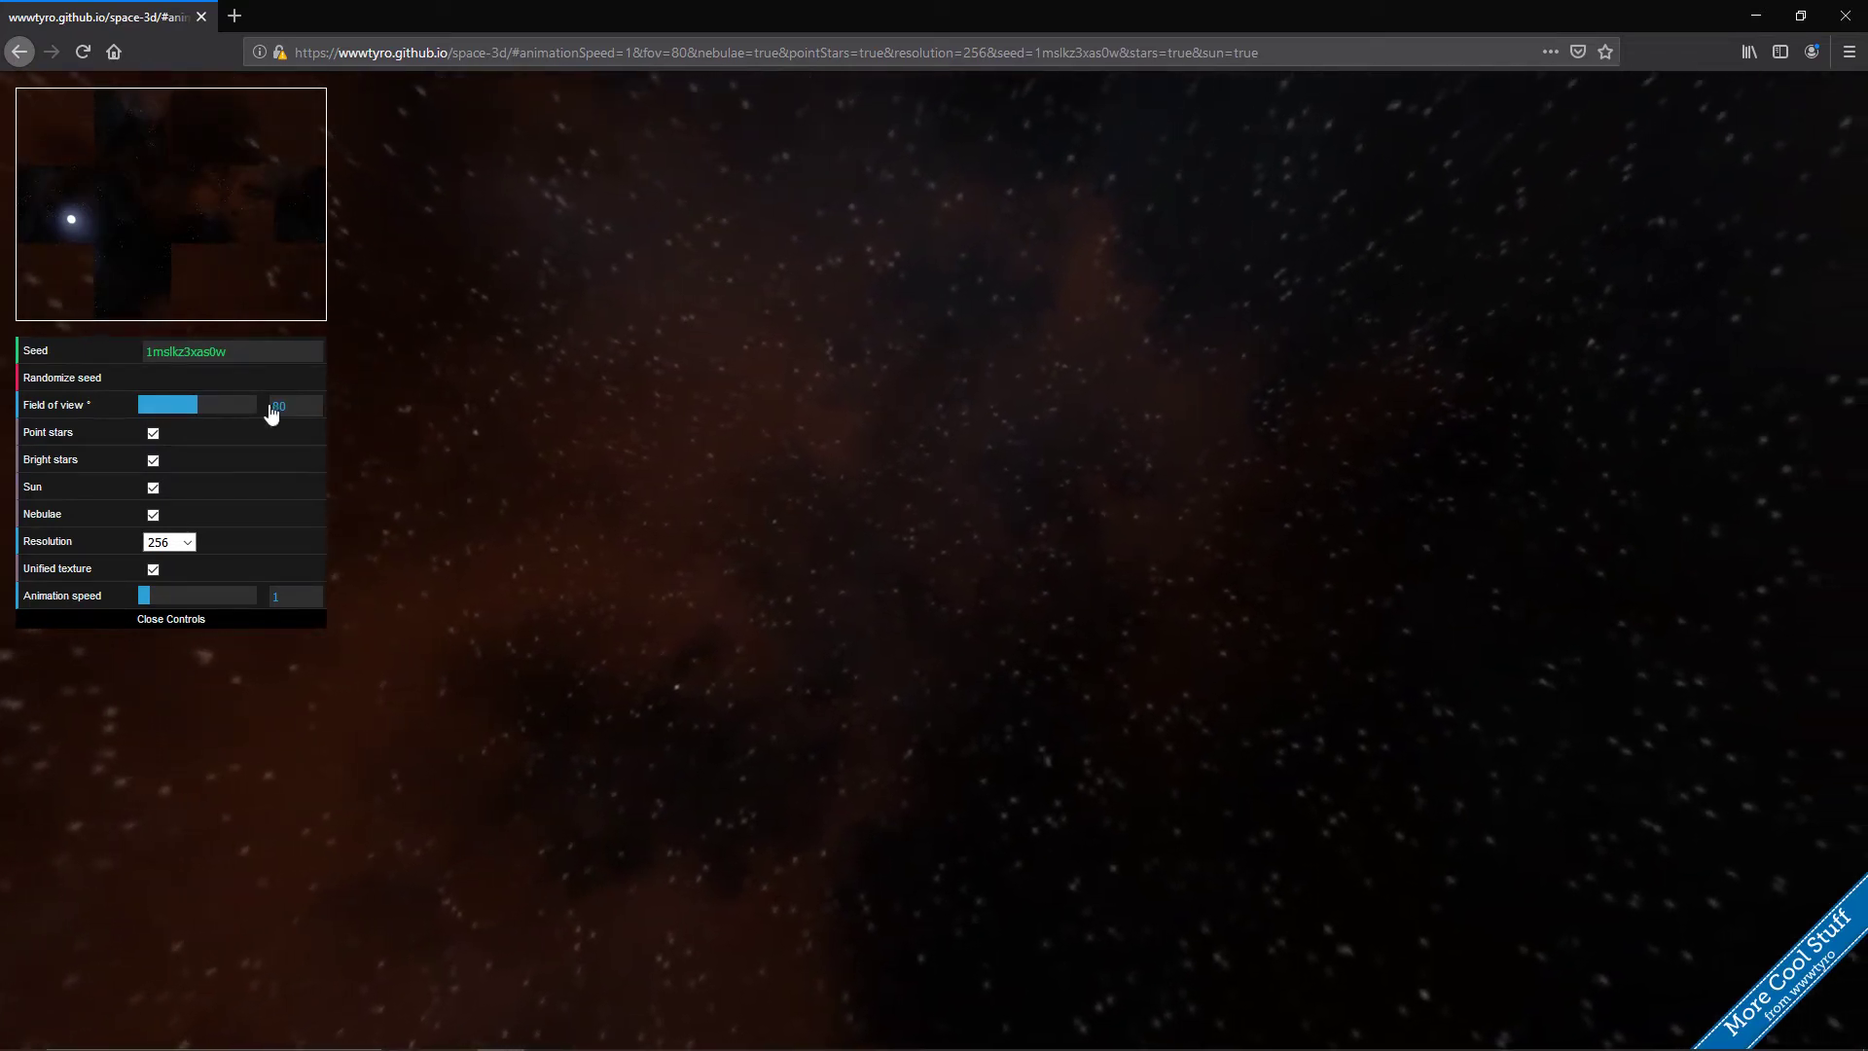
{"action": "left_click", "coordinate": [143, 381]}
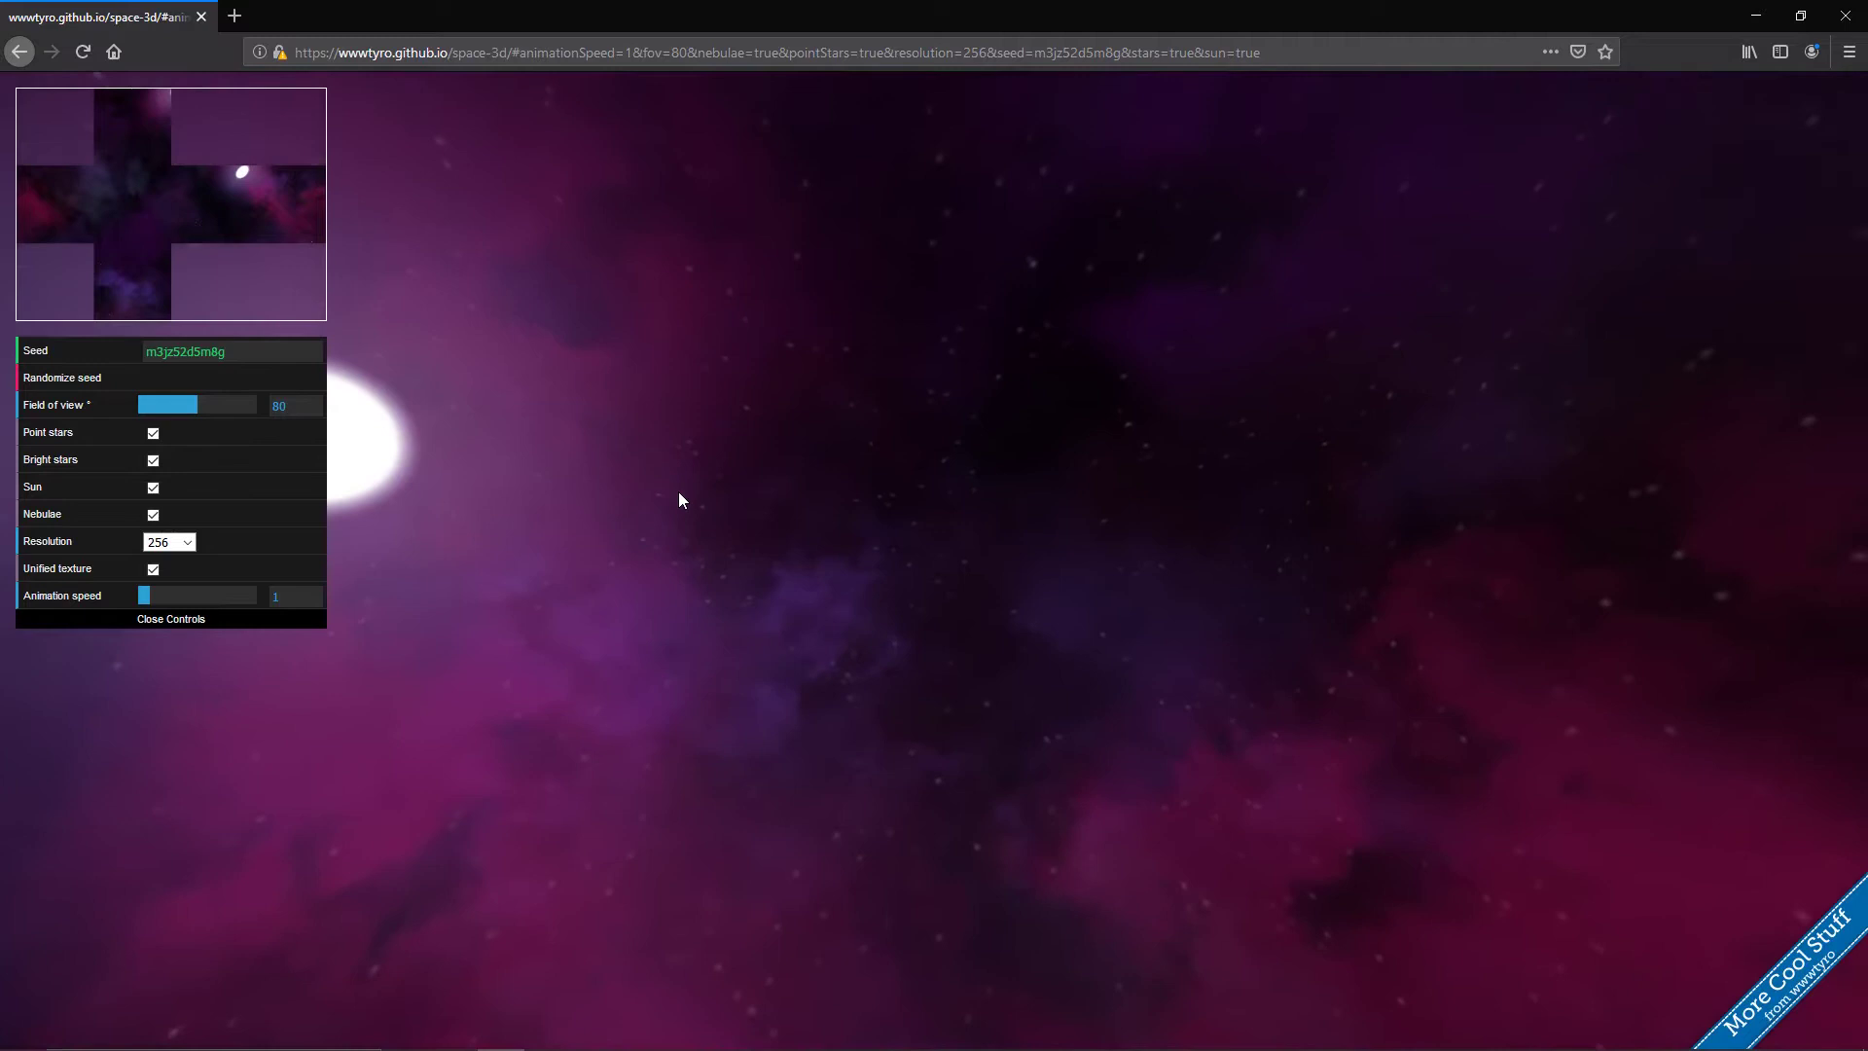
- Widen the field of view to 100 and switch off the sun, keeping stars and nebulae visible
{"action": "left_click", "coordinate": [189, 405]}
{"action": "left_click_drag", "start_coordinate": [189, 404], "coordinate": [214, 407]}
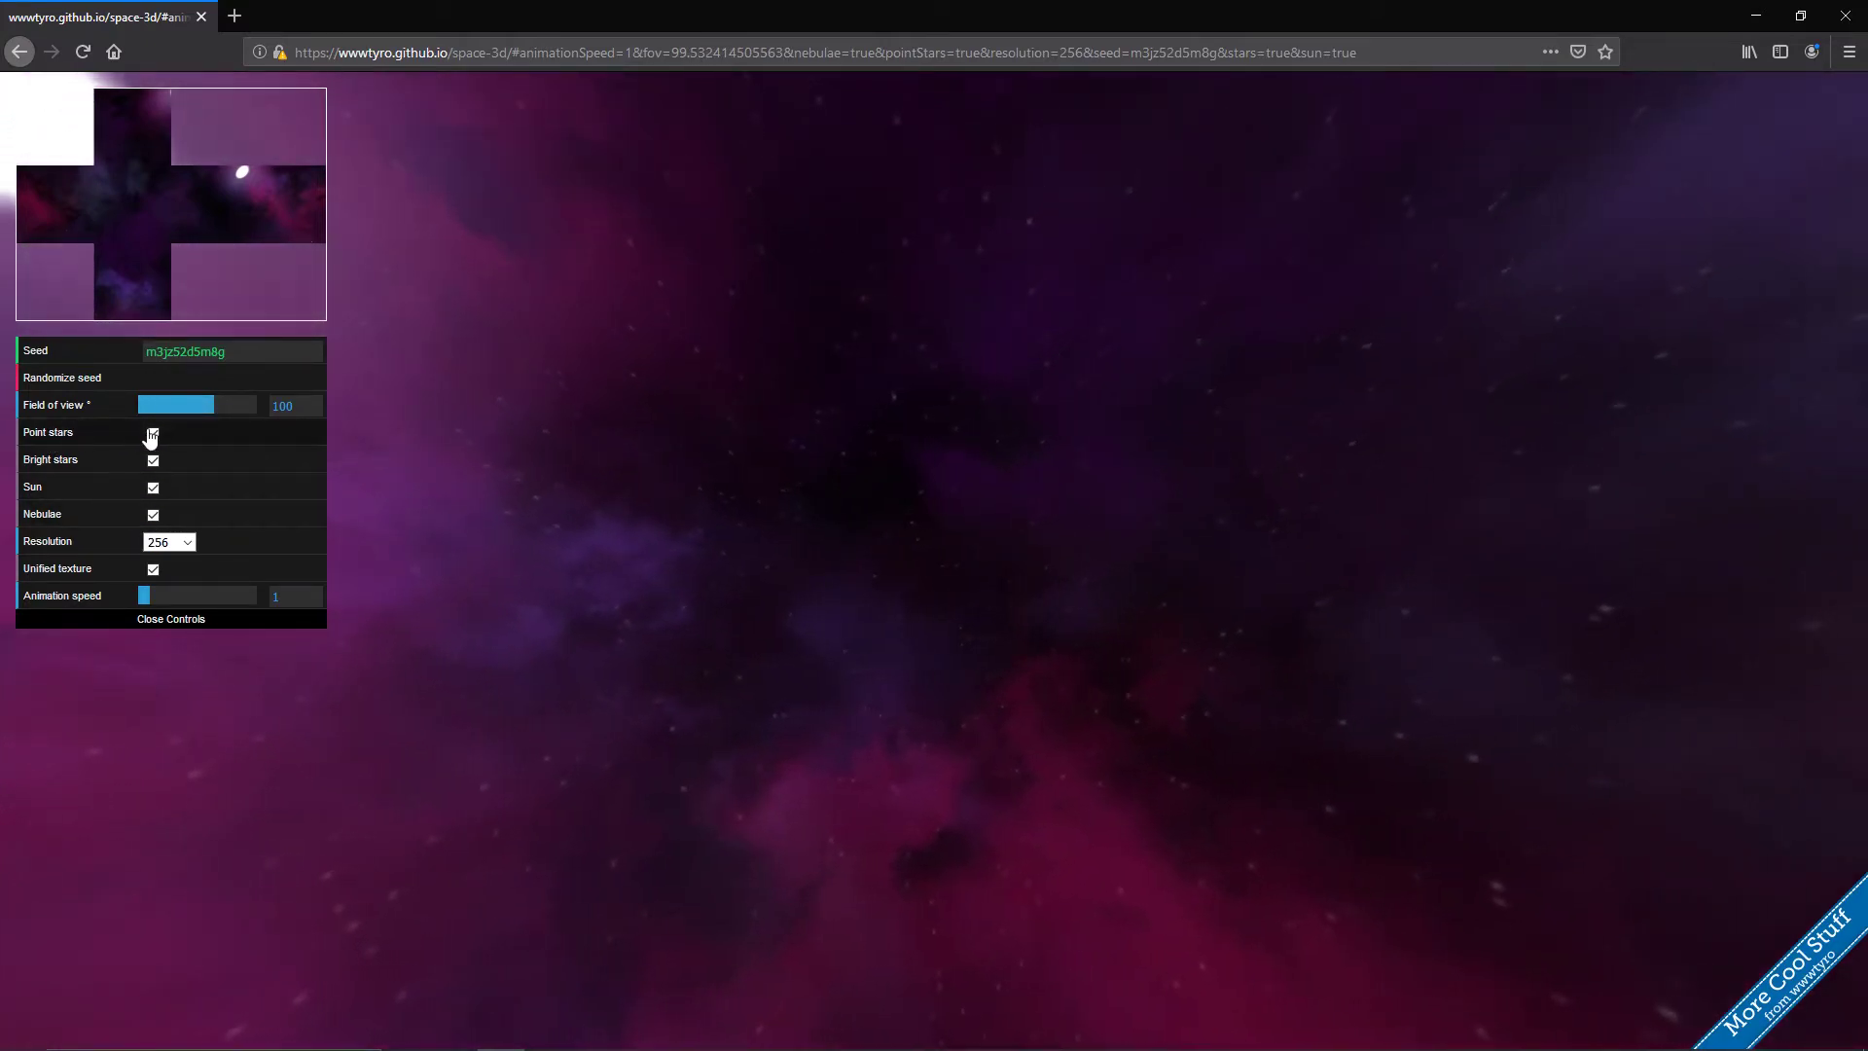
{"action": "key", "text": "space"}
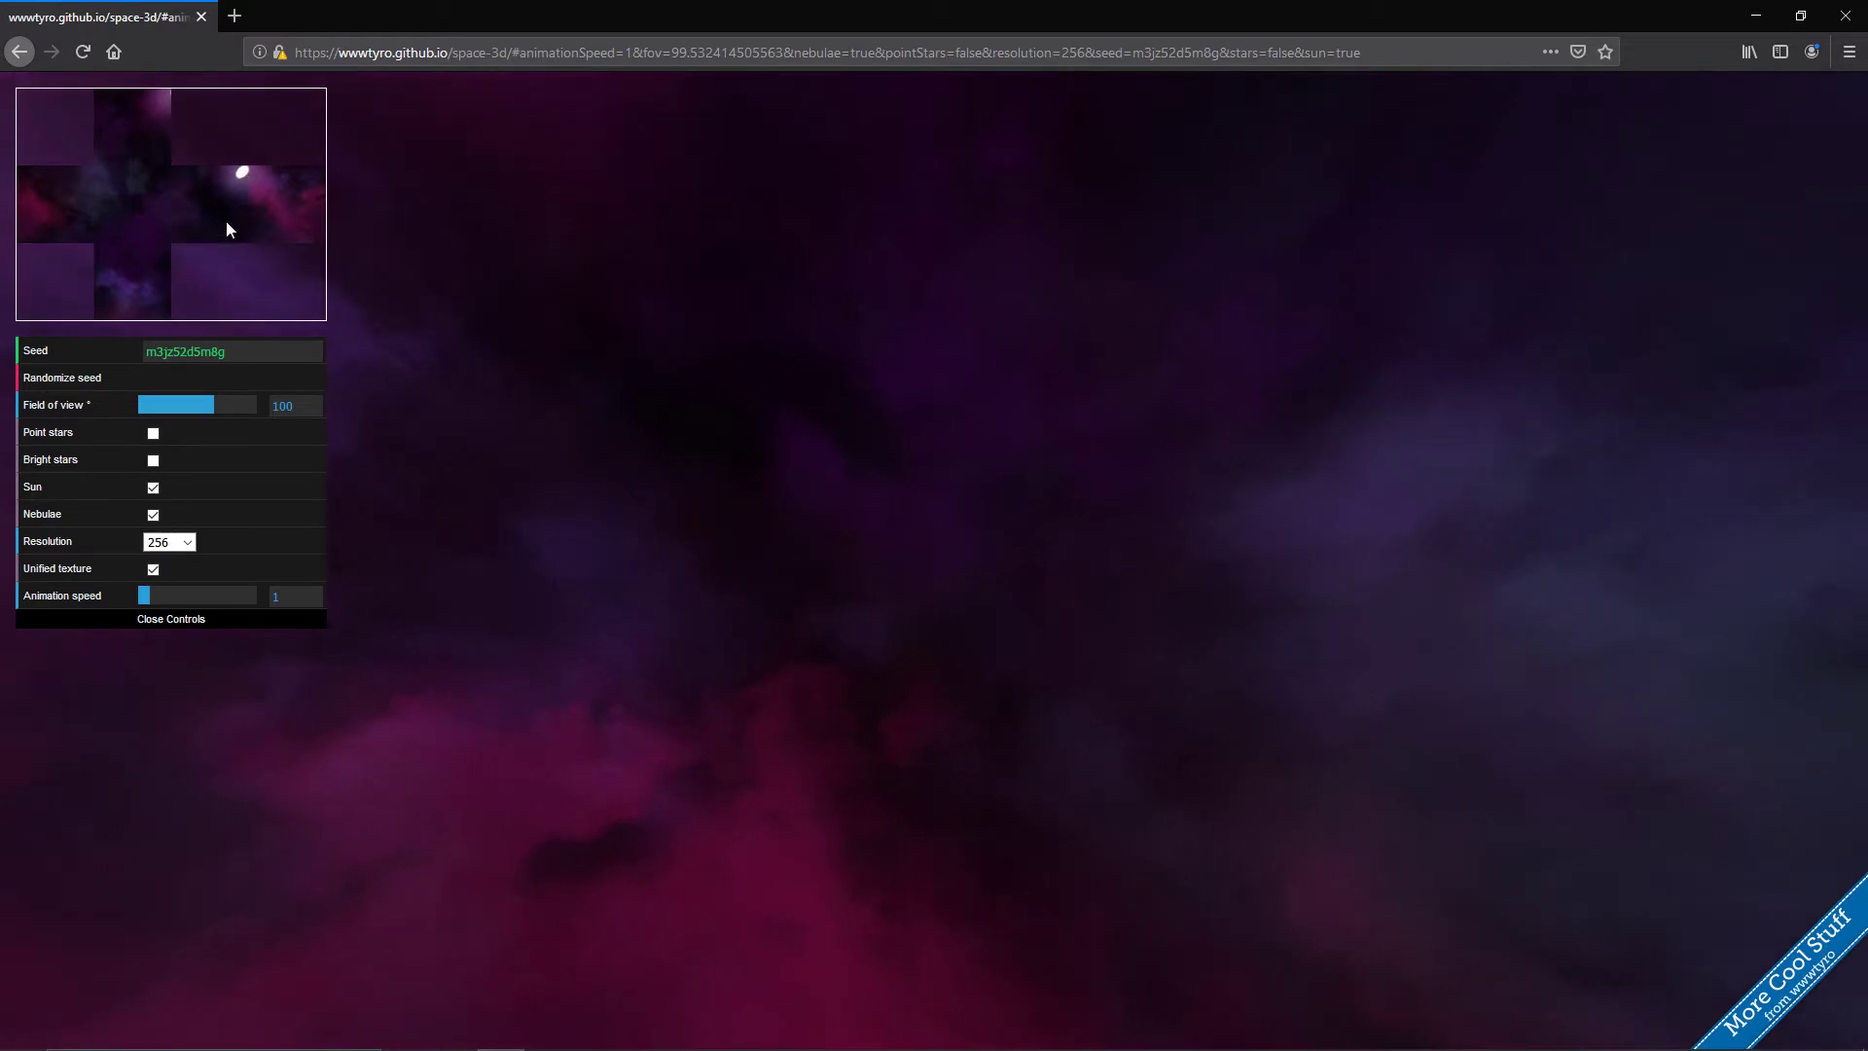
{"action": "left_click", "coordinate": [154, 488]}
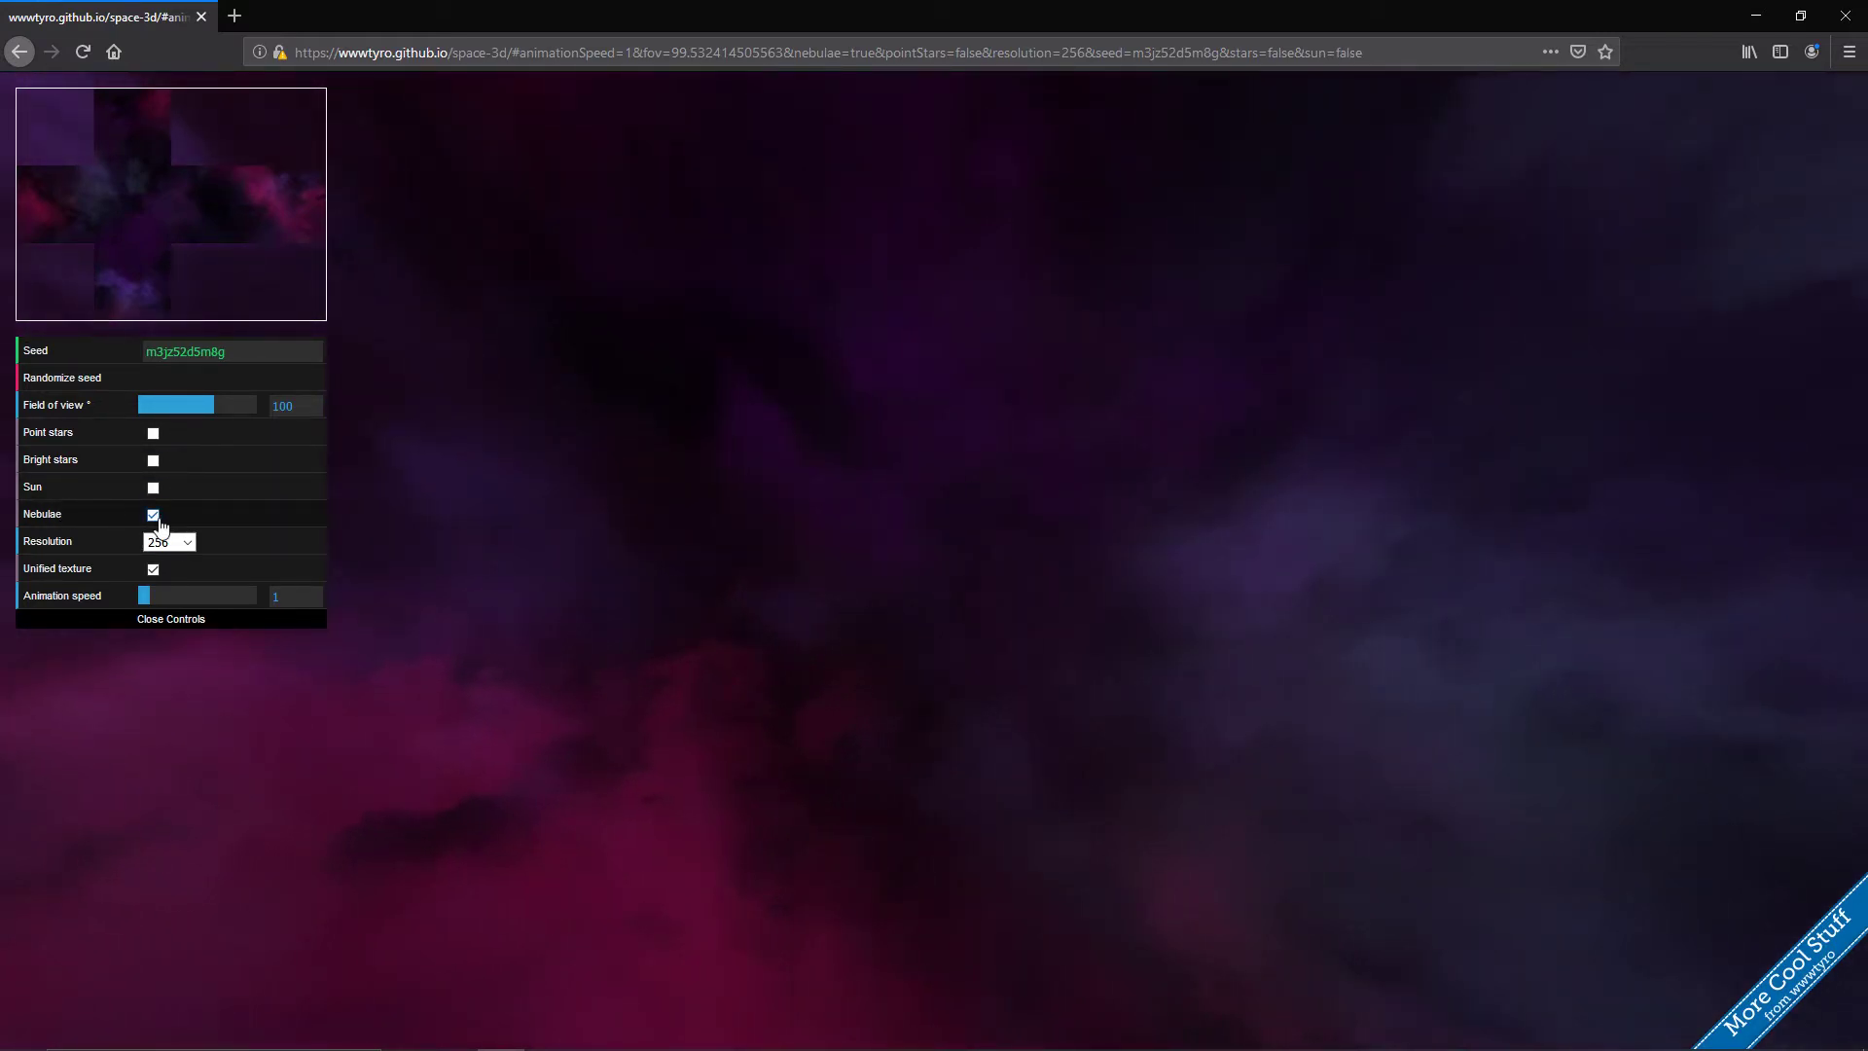
{"action": "left_click", "coordinate": [154, 516]}
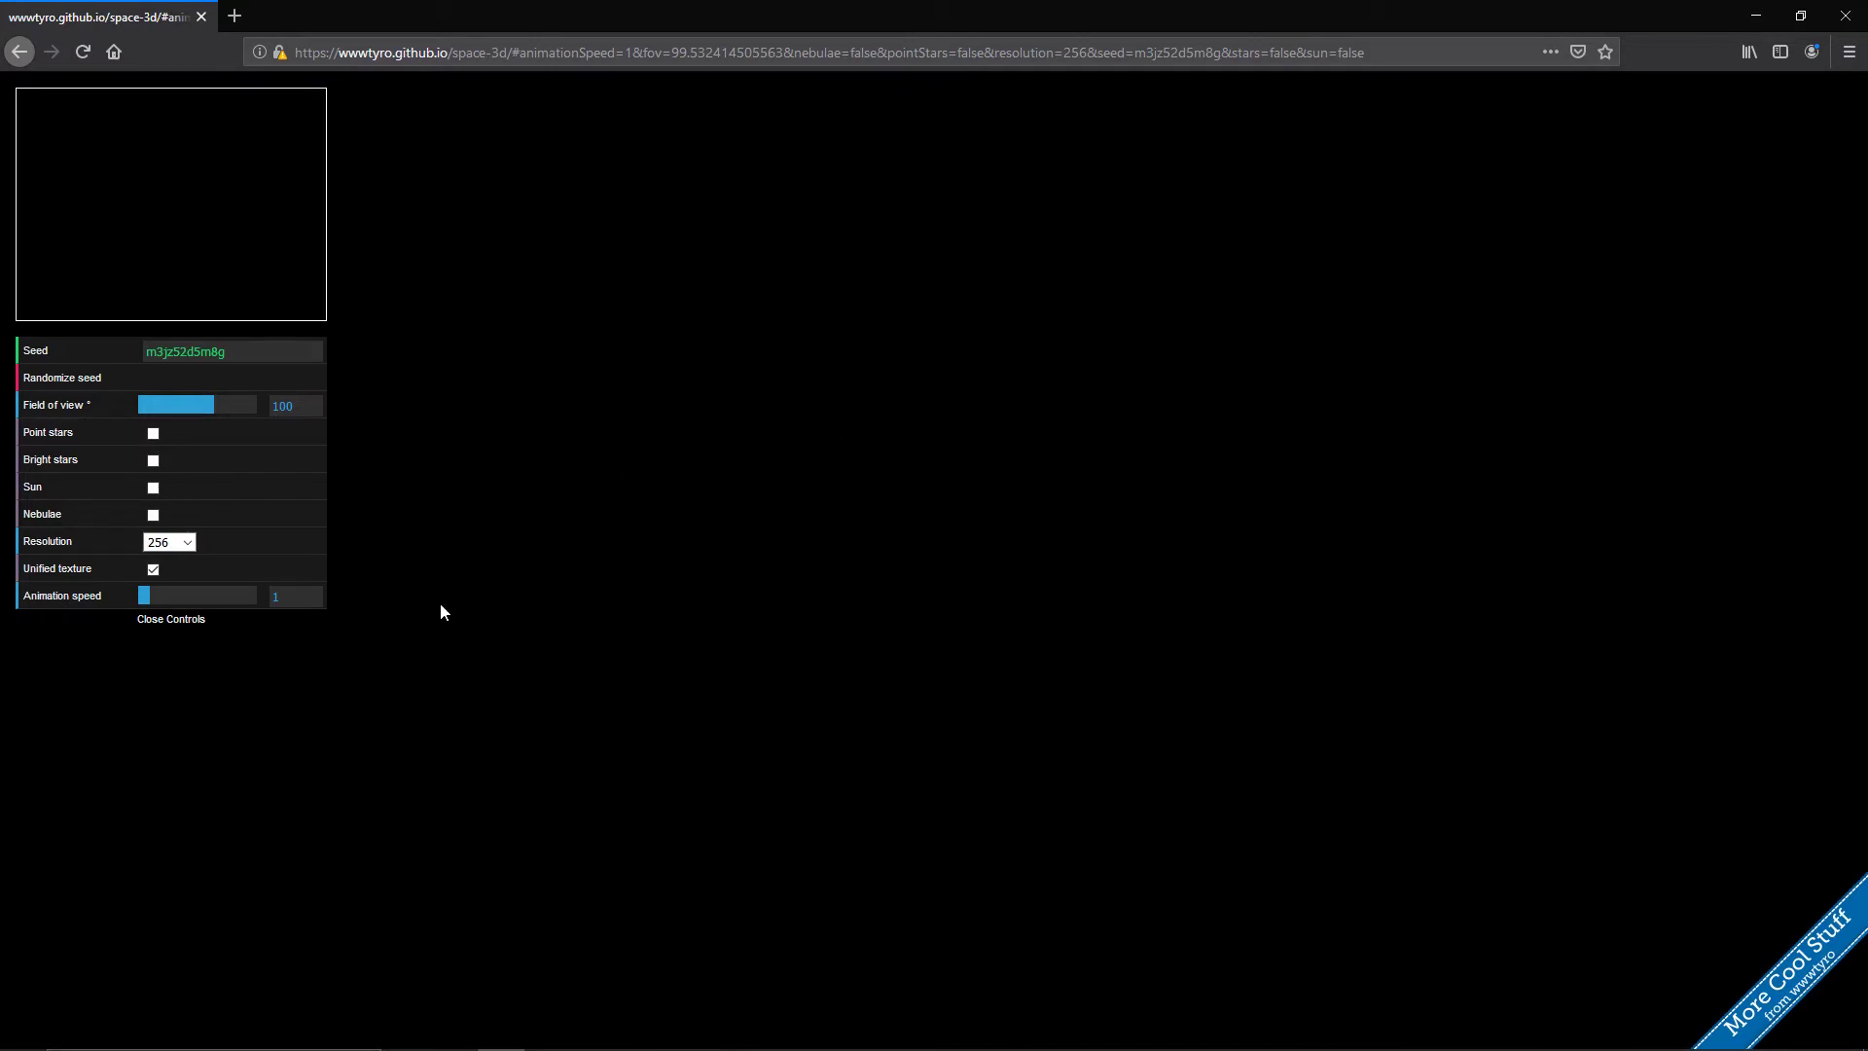
{"action": "left_click", "coordinate": [153, 516]}
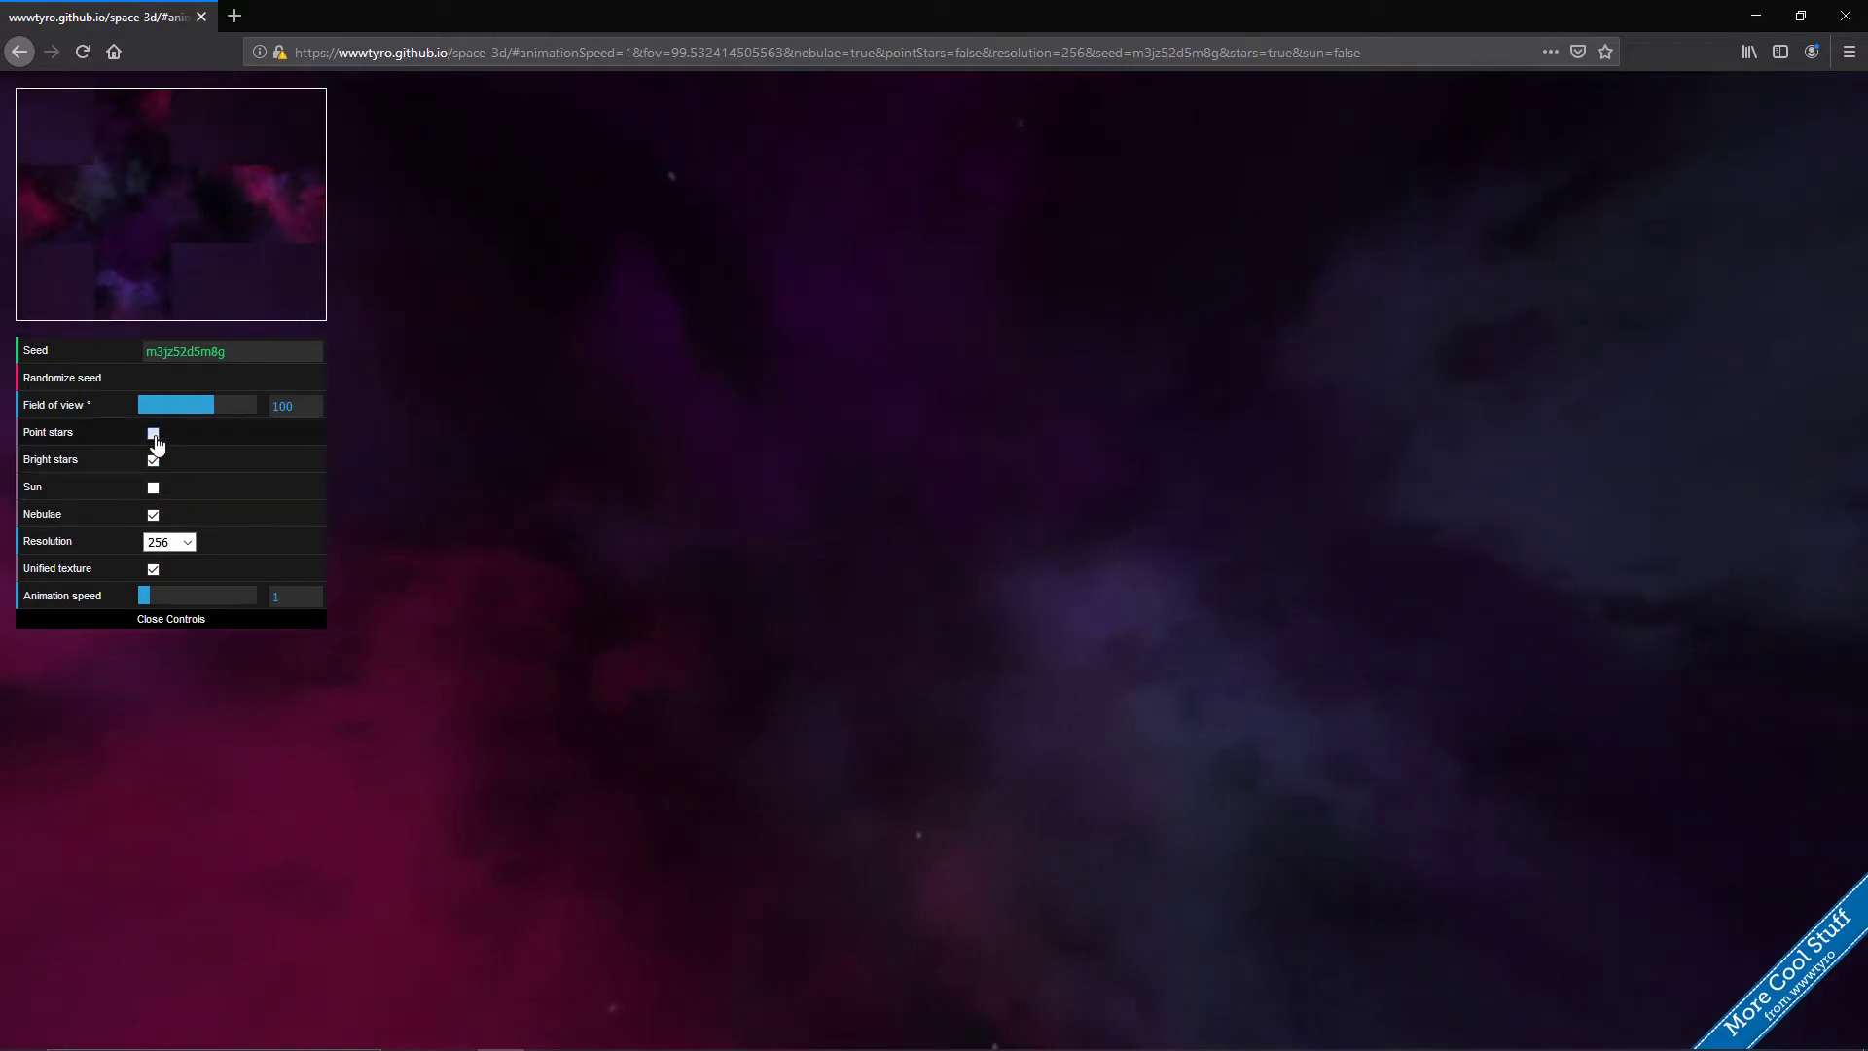
{"action": "left_click", "coordinate": [154, 434]}
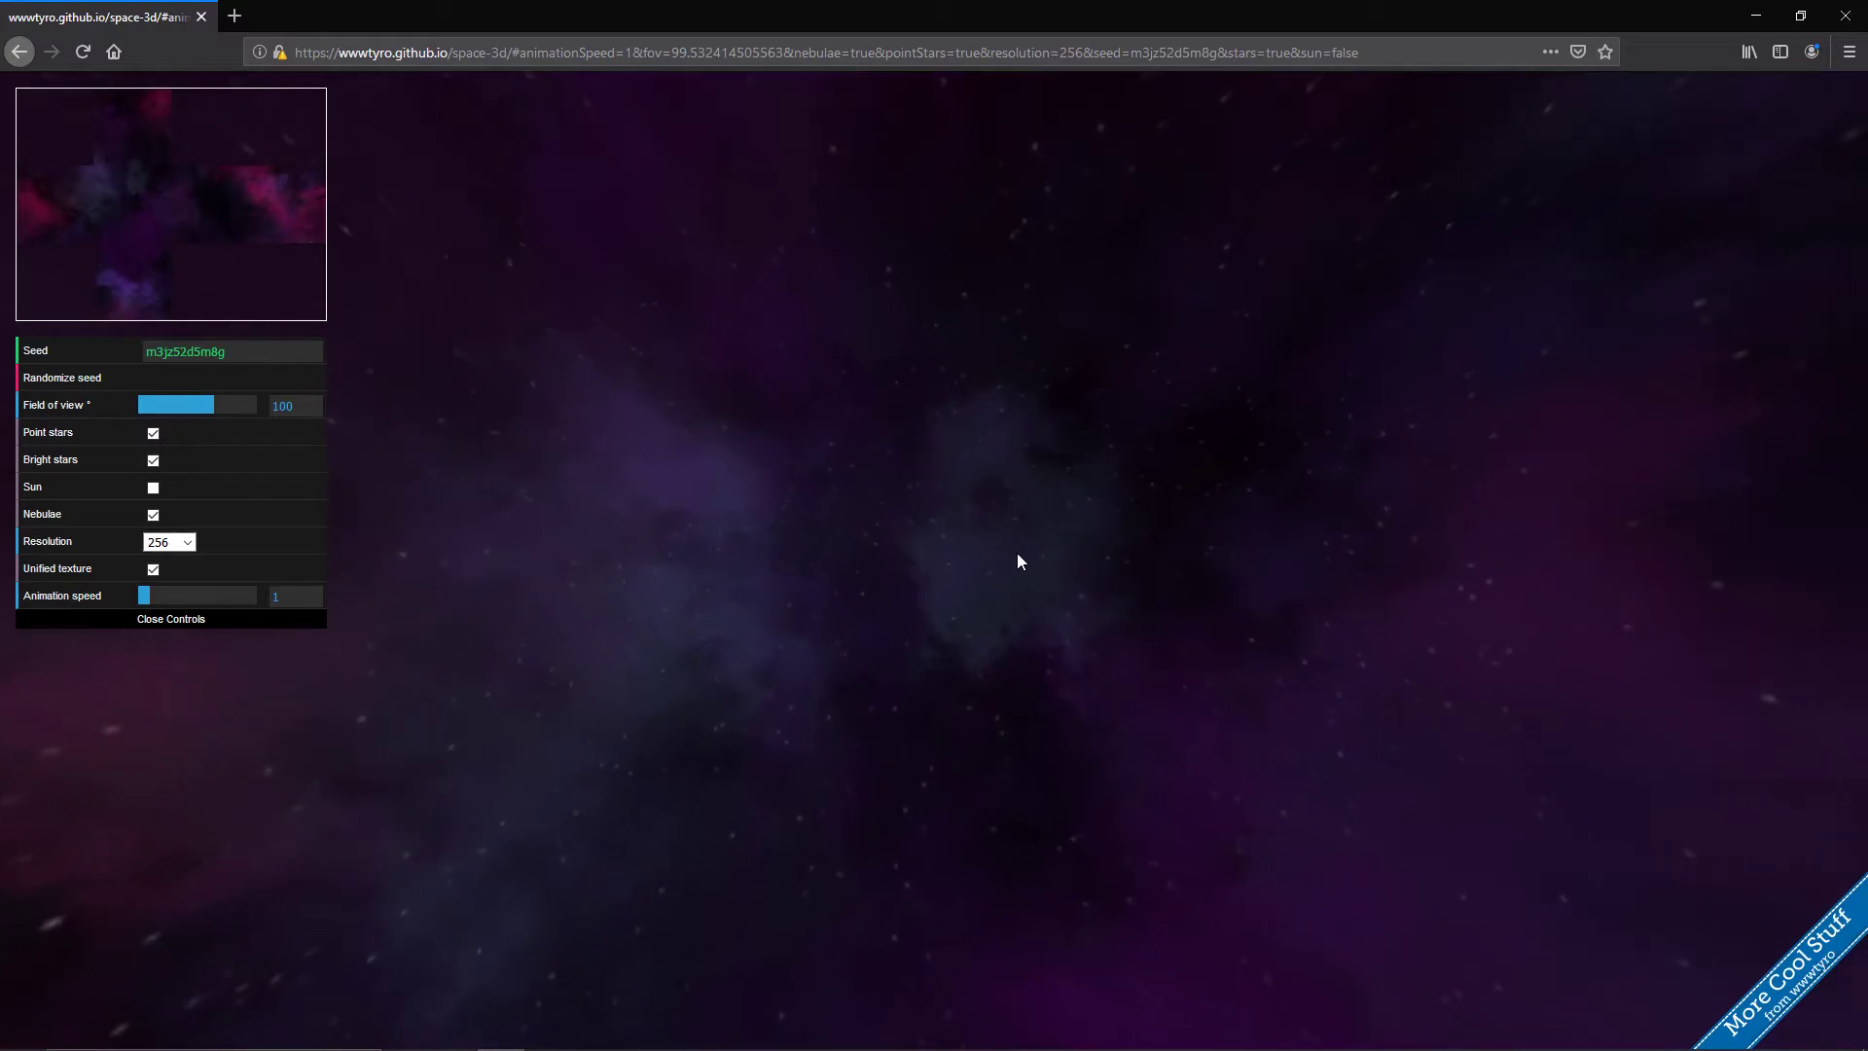
- Step the texture resolution up to 512 and turn the view toward the red nebula
{"action": "left_click", "coordinate": [195, 545]}
{"action": "left_click", "coordinate": [516, 623]}
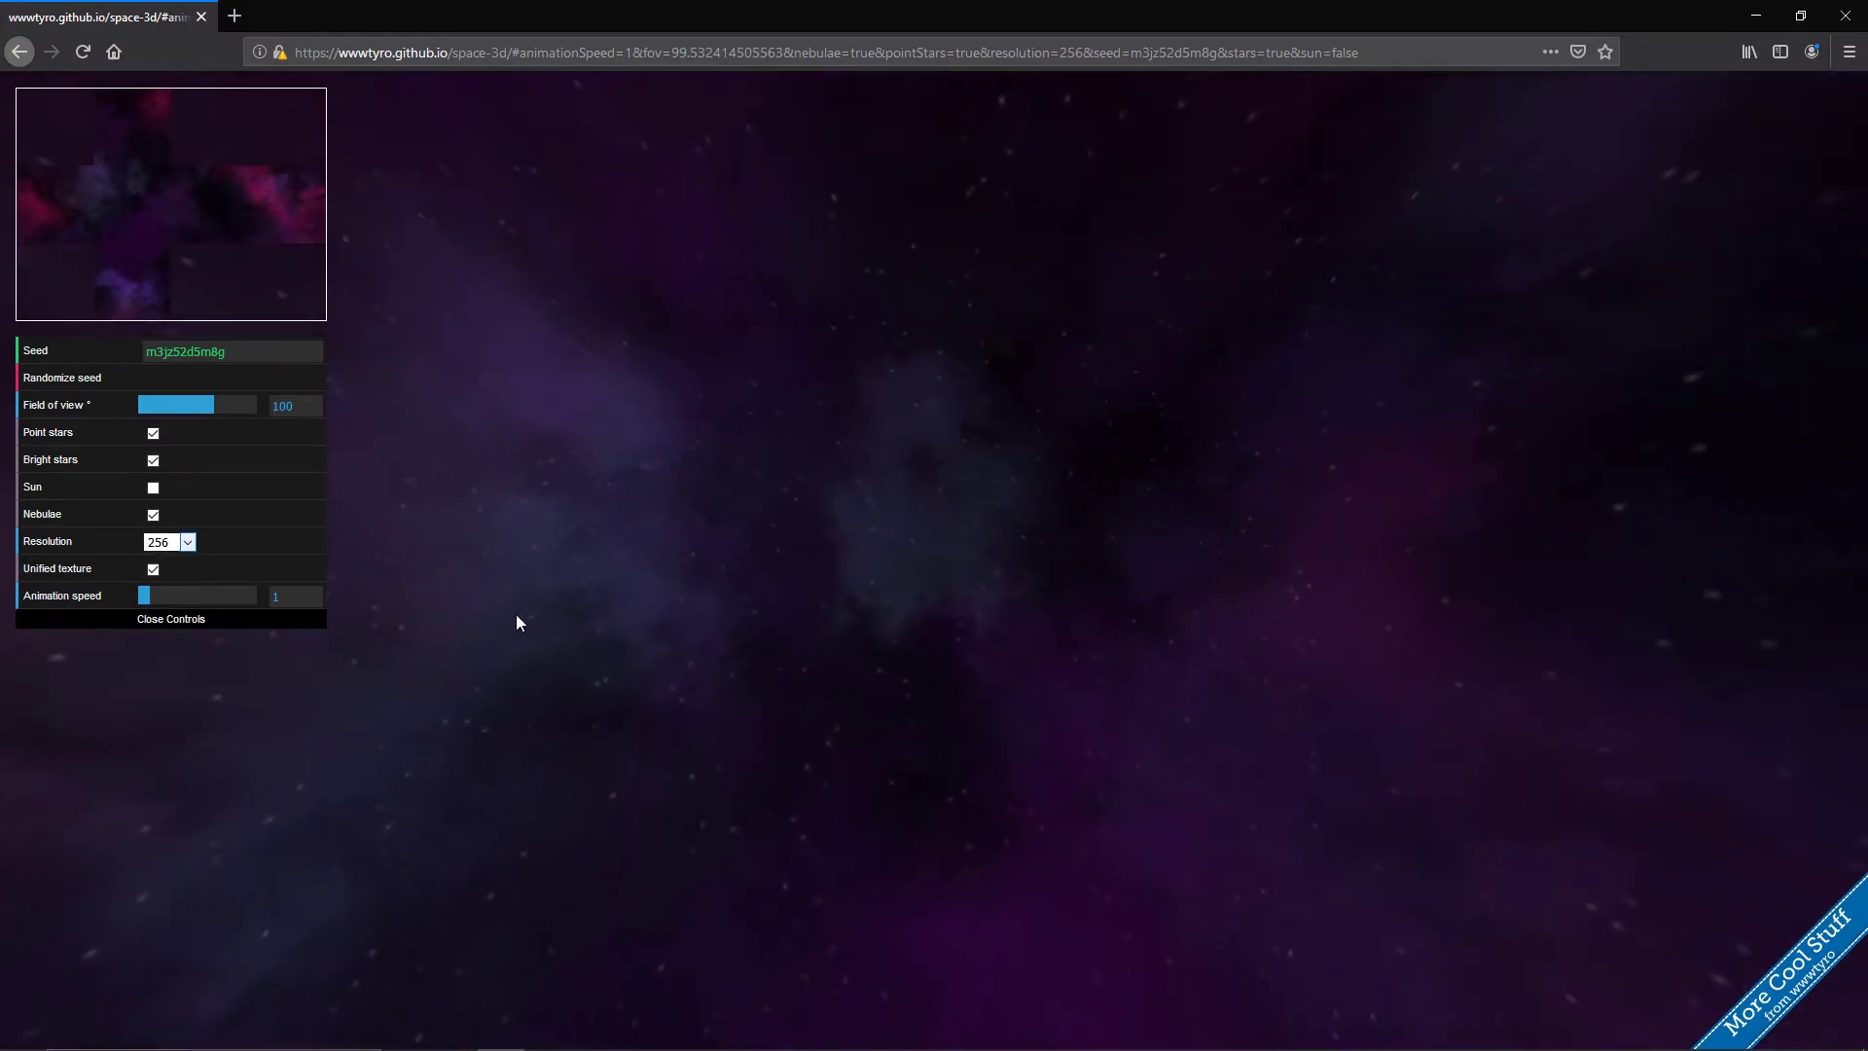
{"action": "key", "text": "Down"}
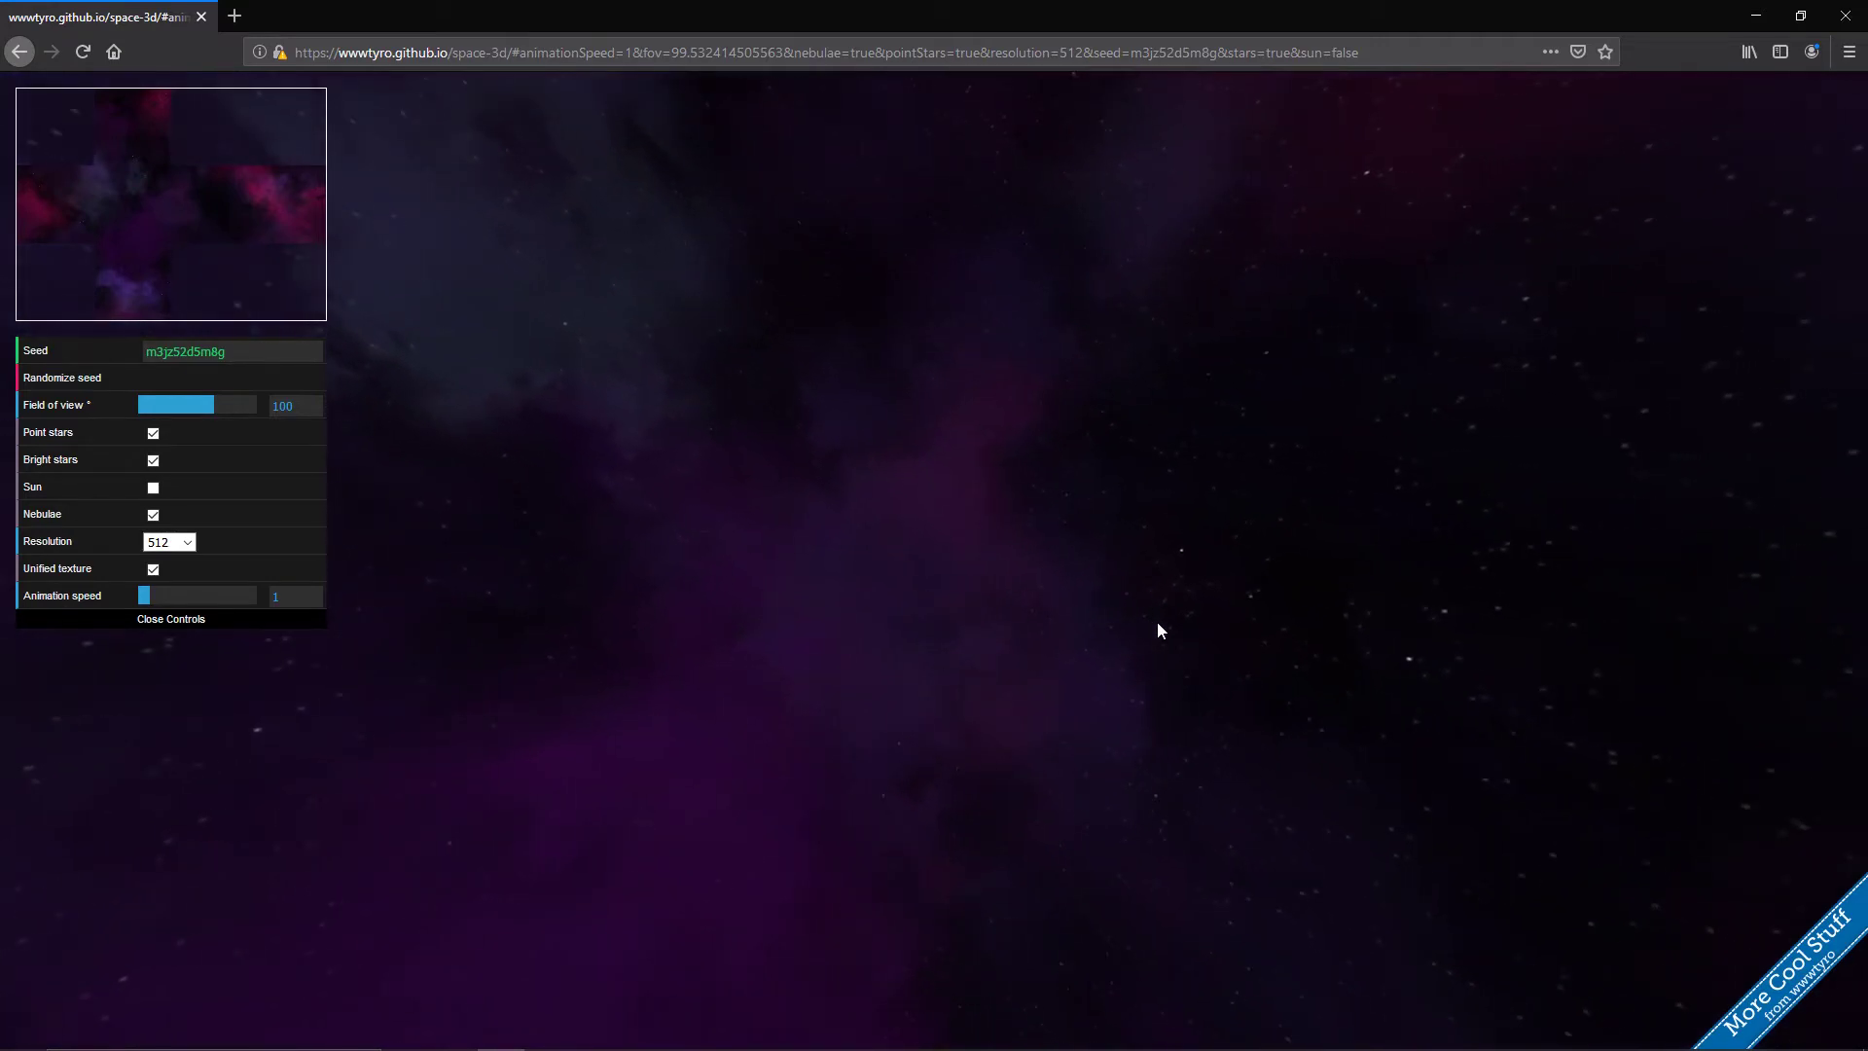
{"action": "left_click_drag", "start_coordinate": [897, 640], "coordinate": [699, 728]}
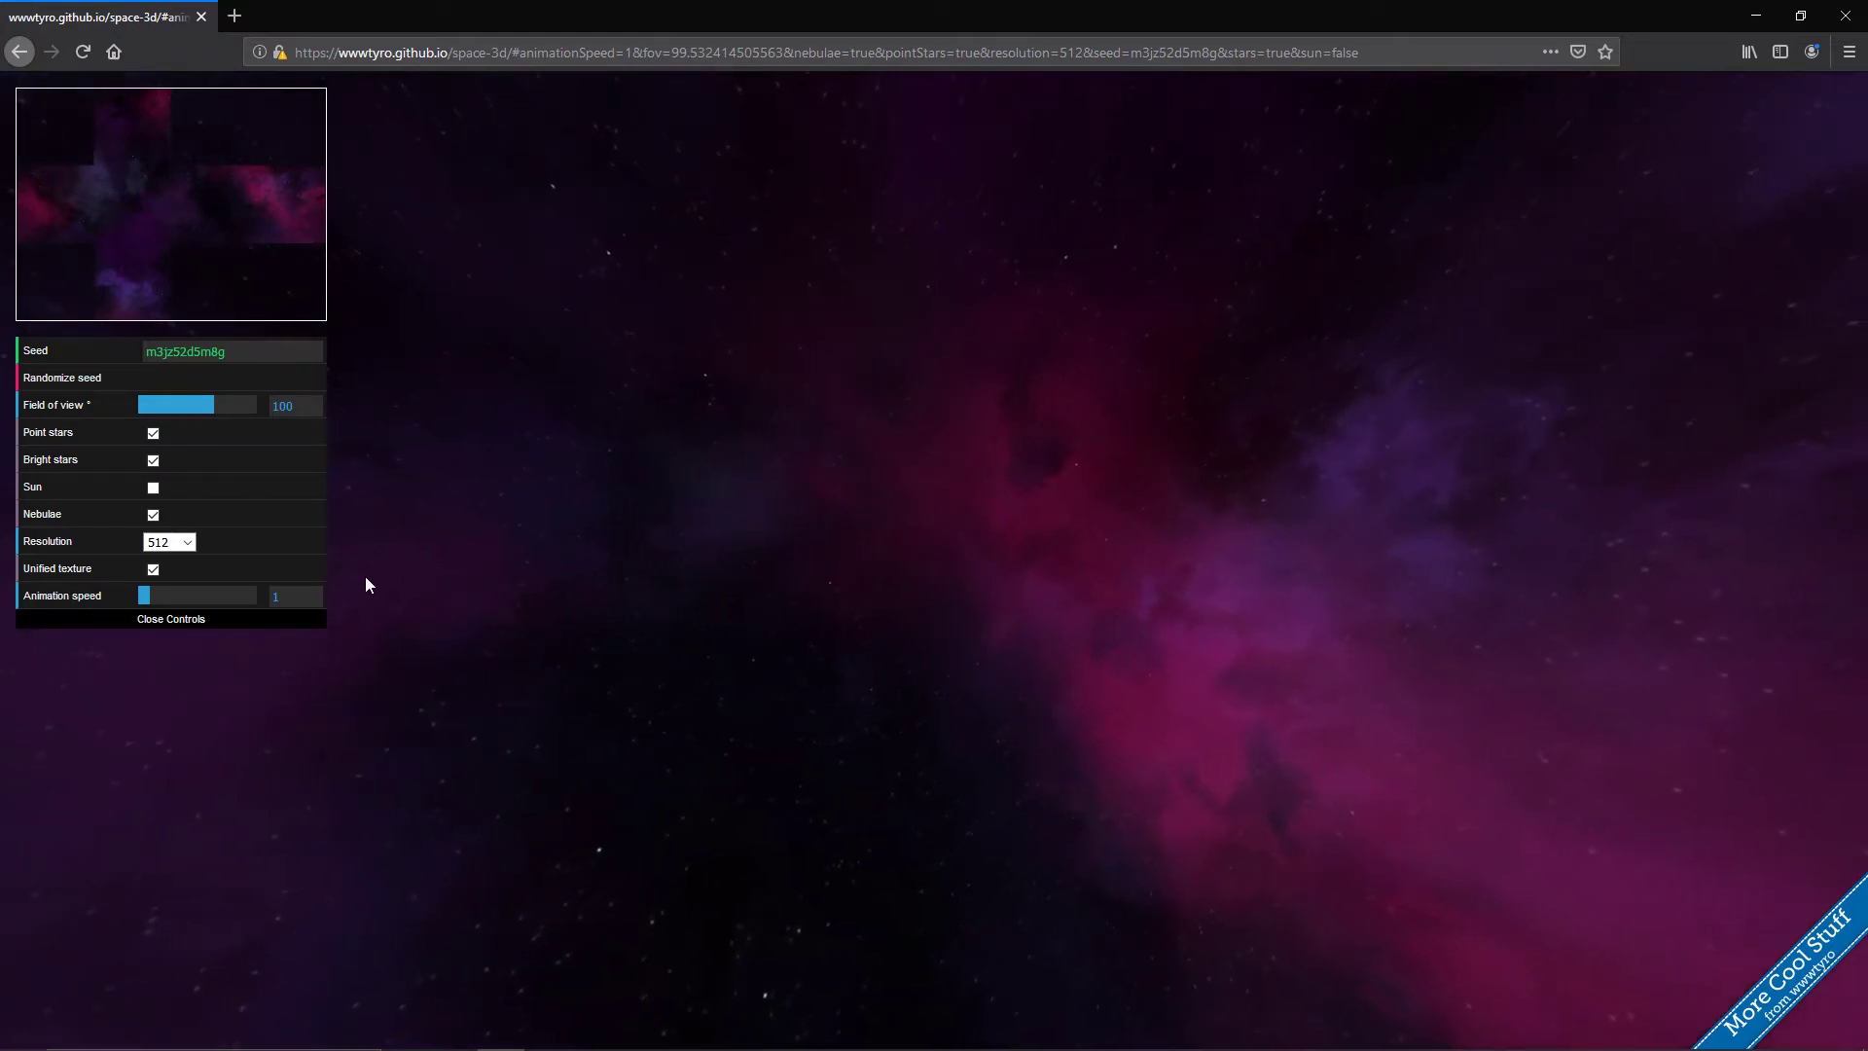
- Uncheck Unified texture to produce six cube faces, leaving the resolution at 512
{"action": "left_click", "coordinate": [160, 576]}
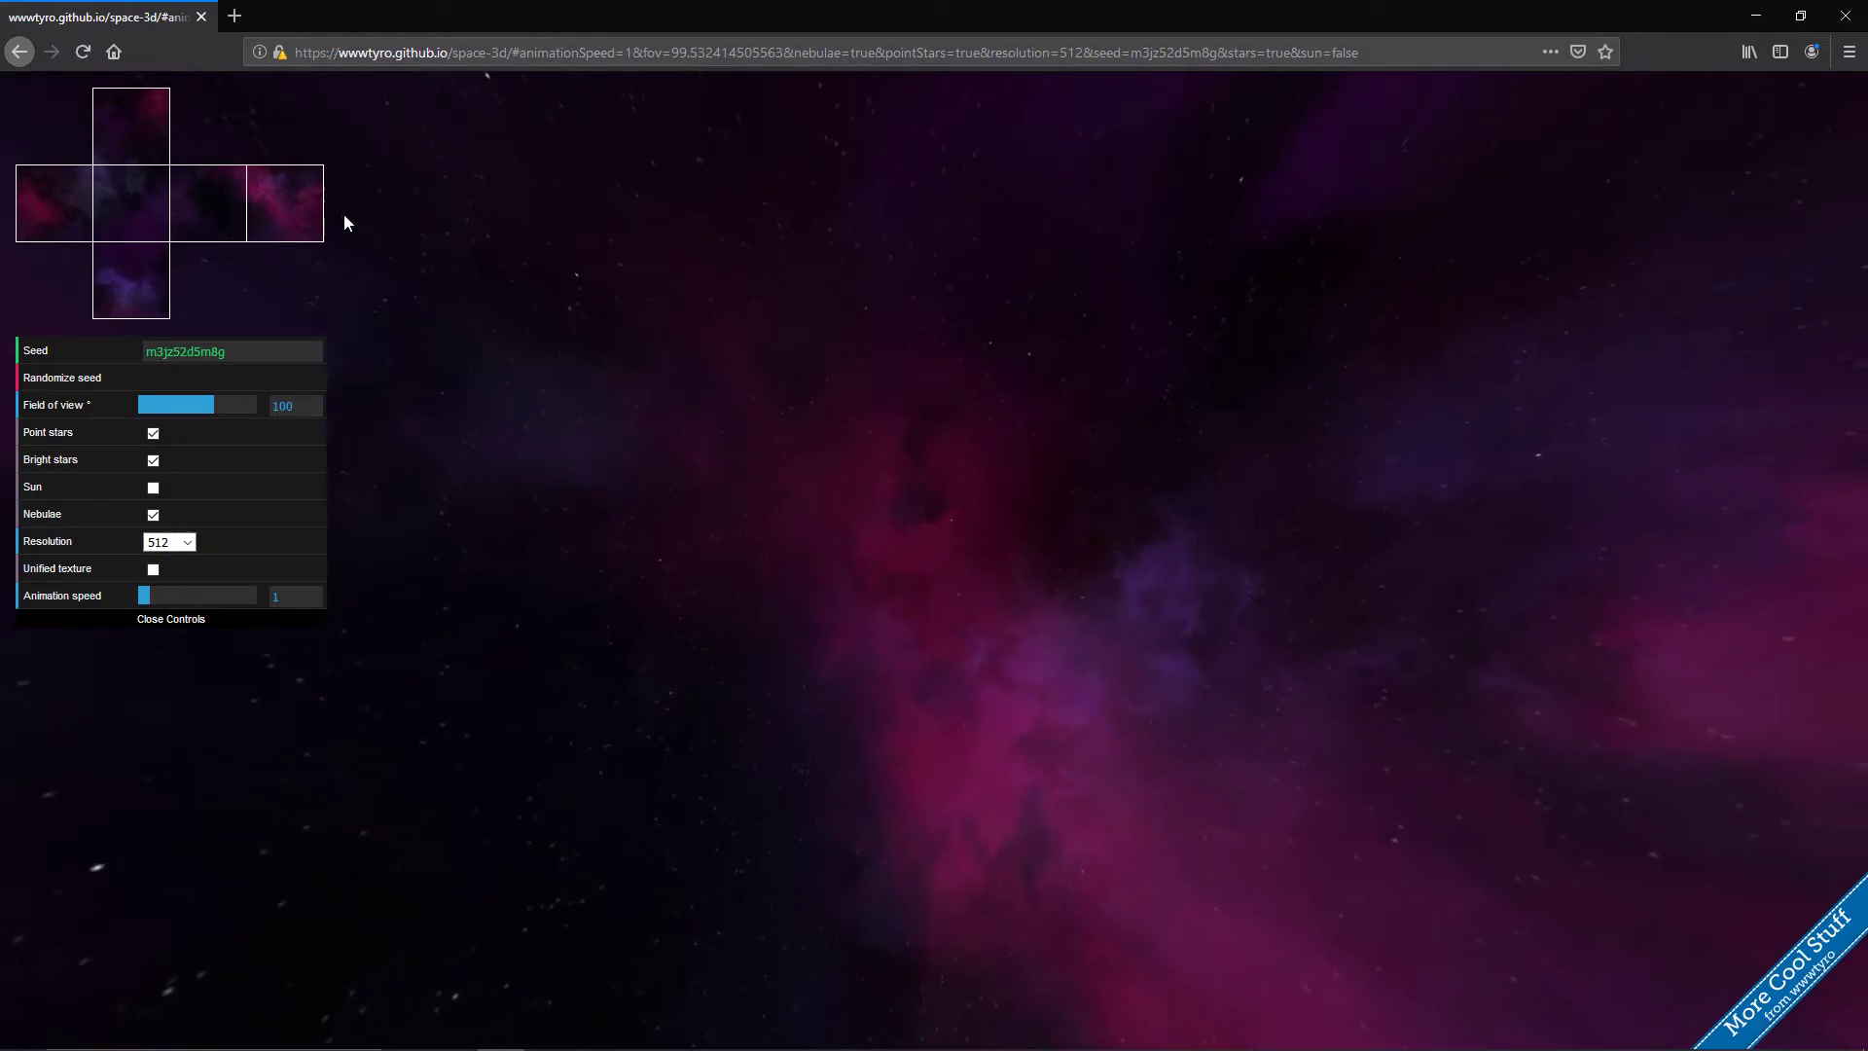
{"action": "left_click", "coordinate": [188, 542]}
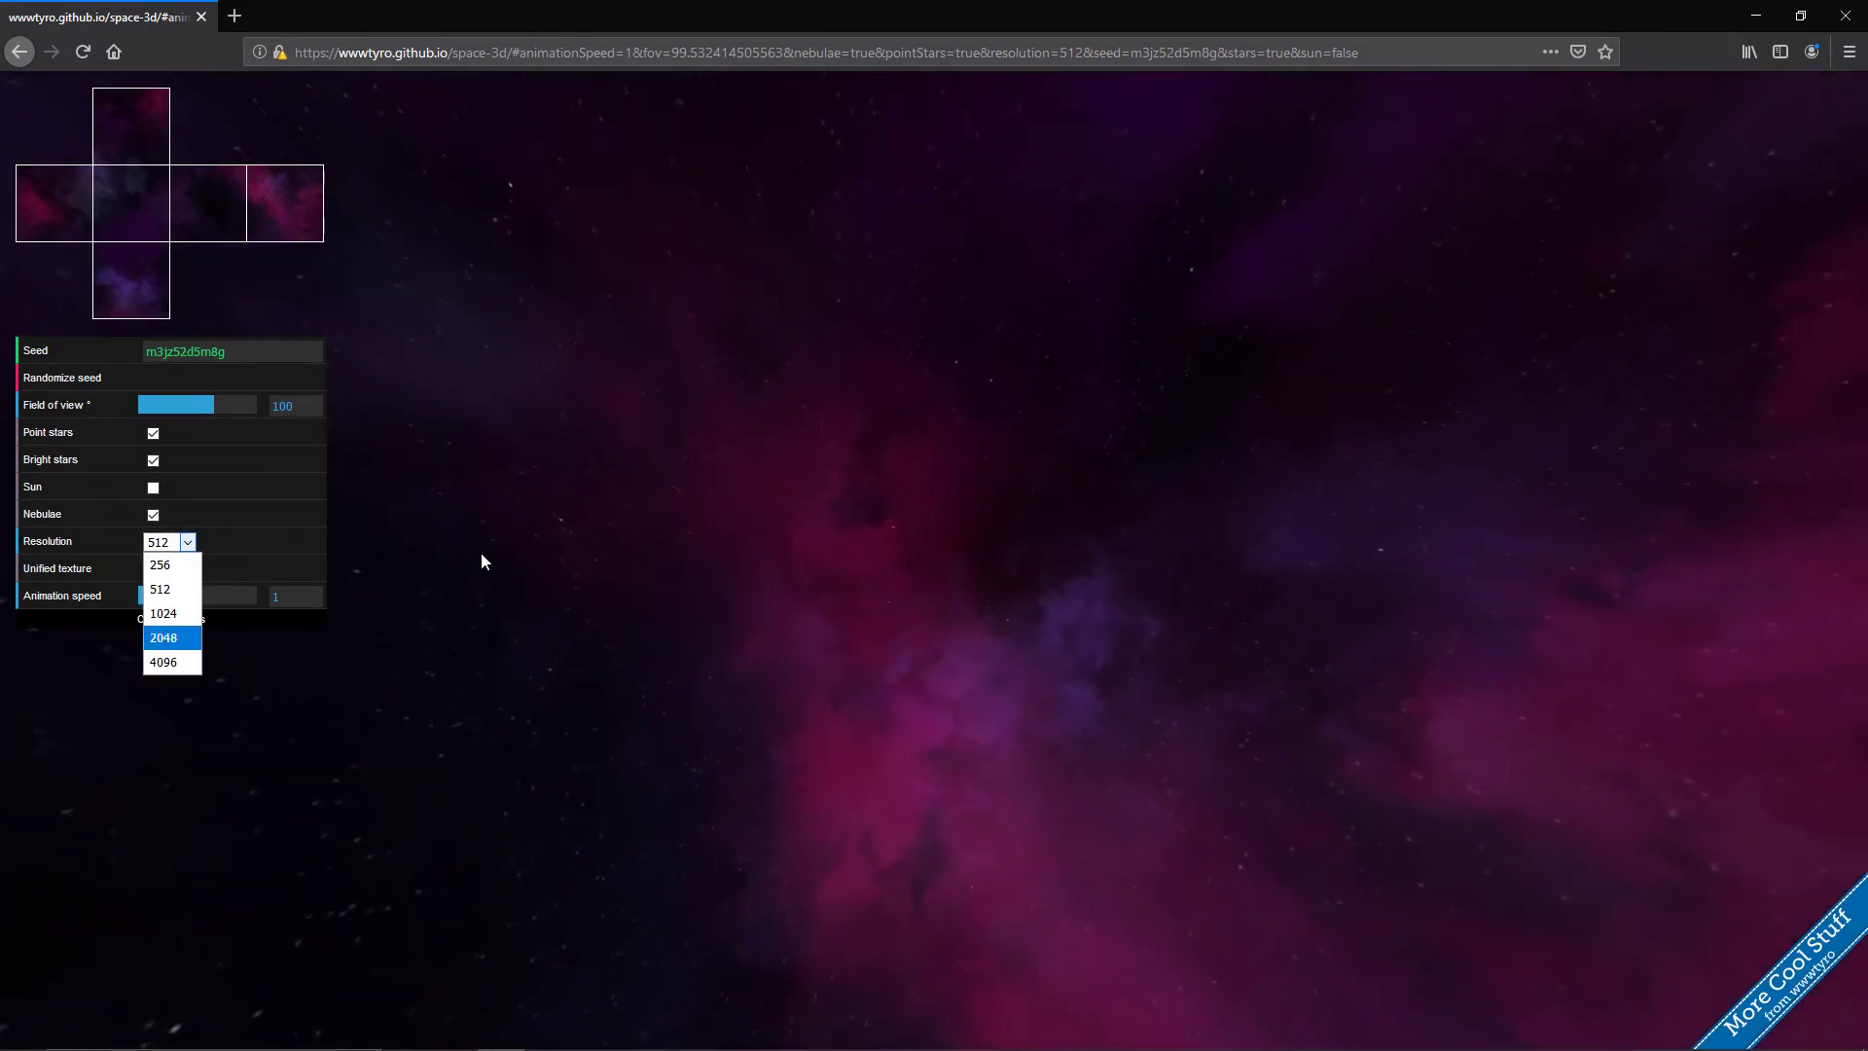
{"action": "left_click", "coordinate": [529, 571]}
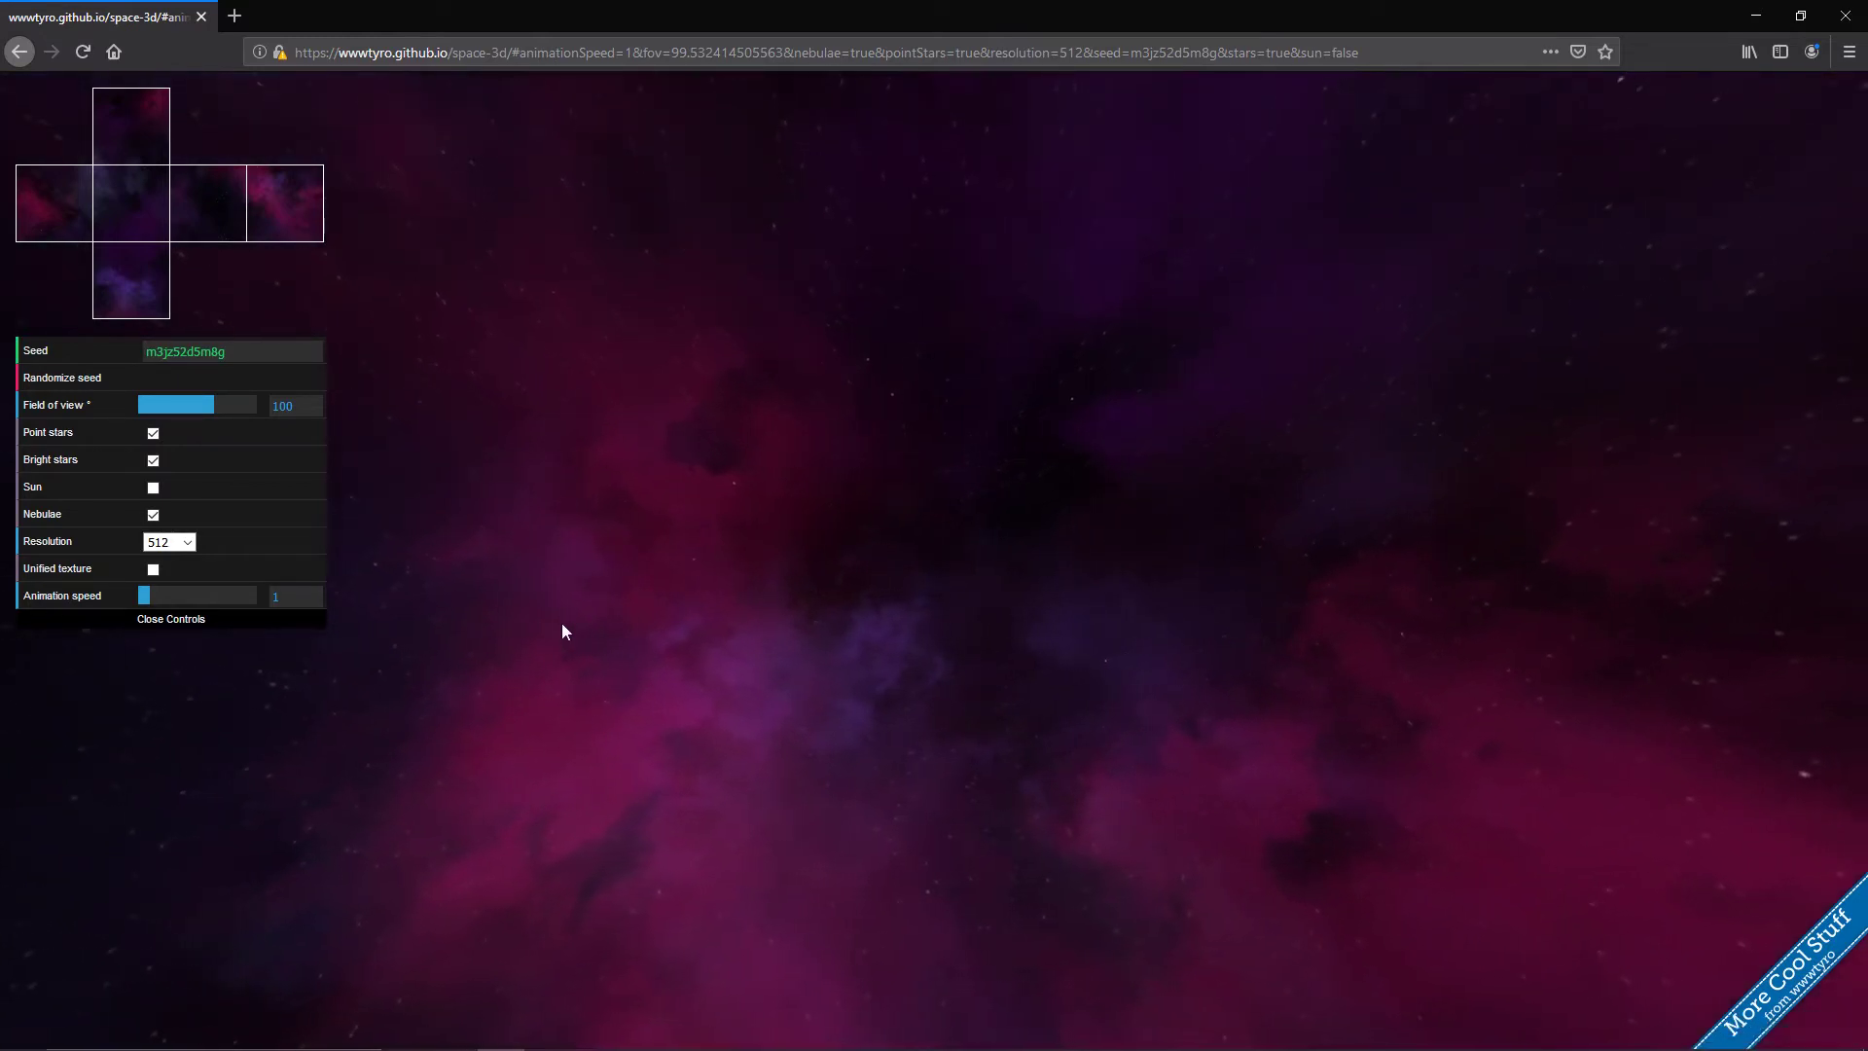
{"action": "left_click", "coordinate": [189, 544]}
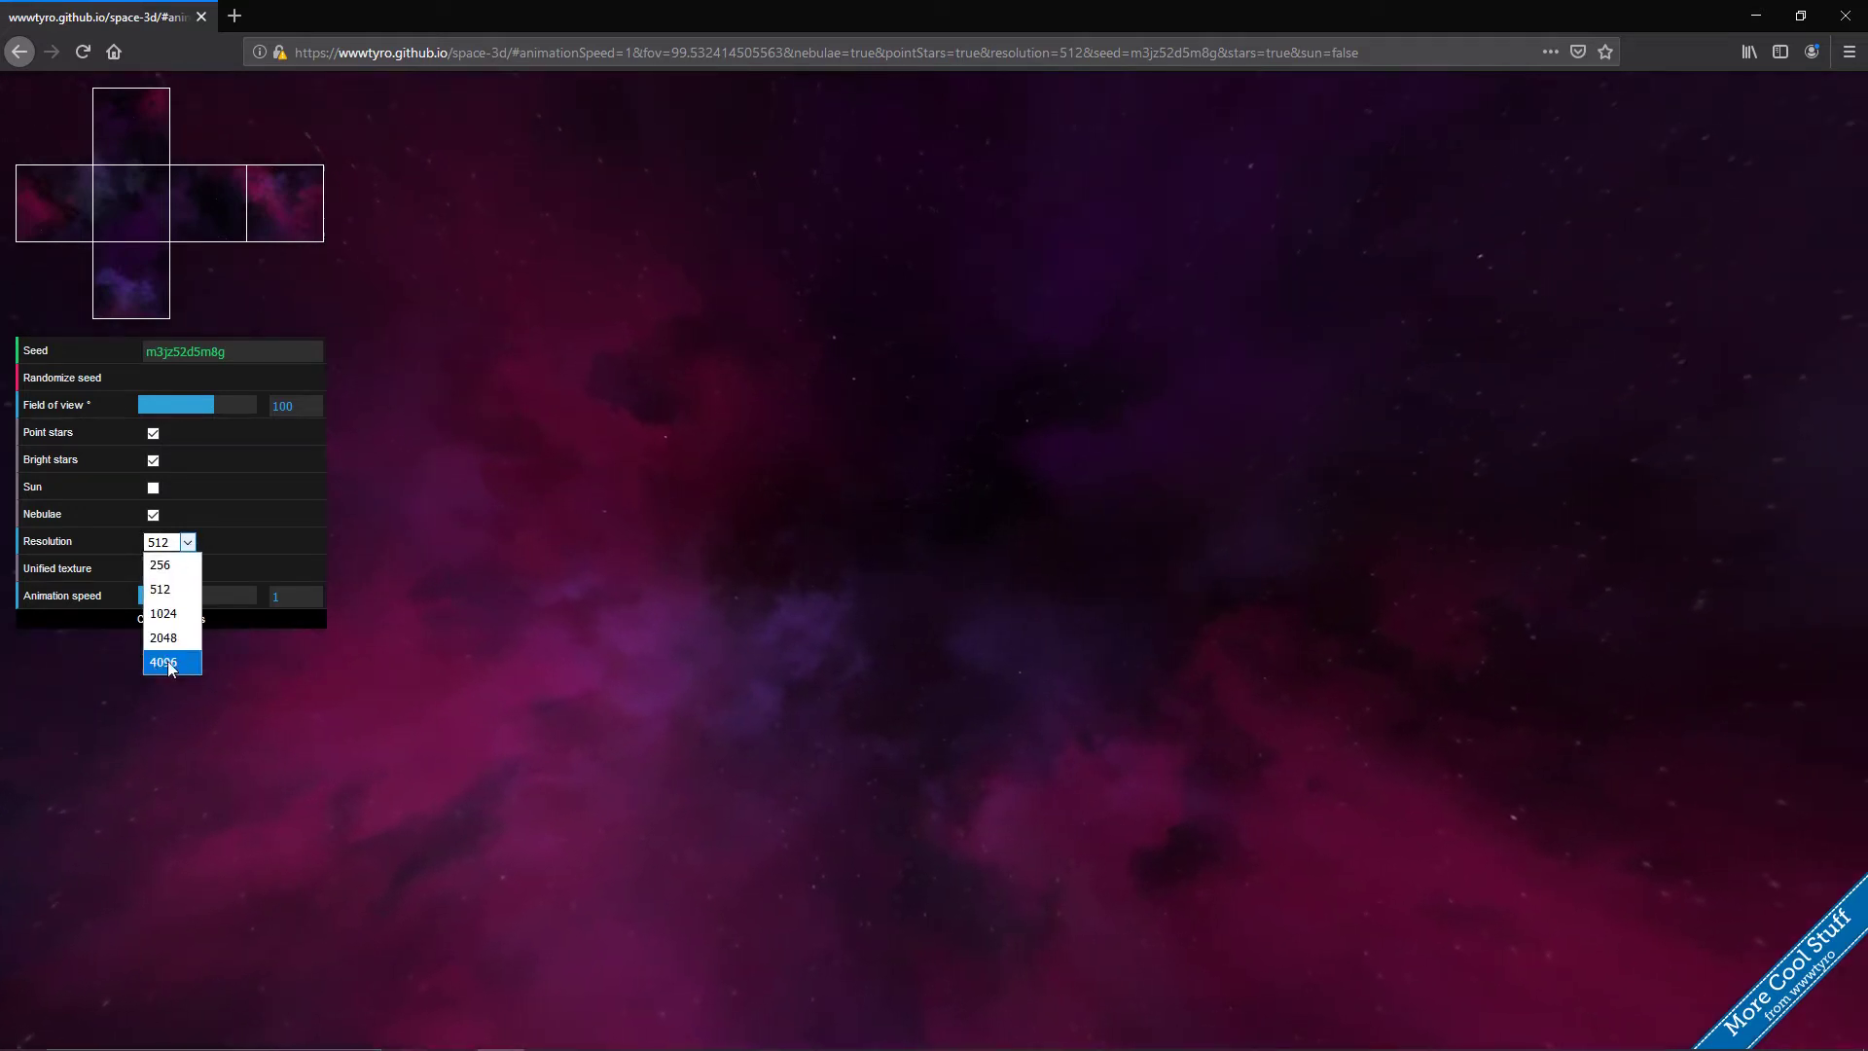
{"action": "left_click", "coordinate": [505, 507]}
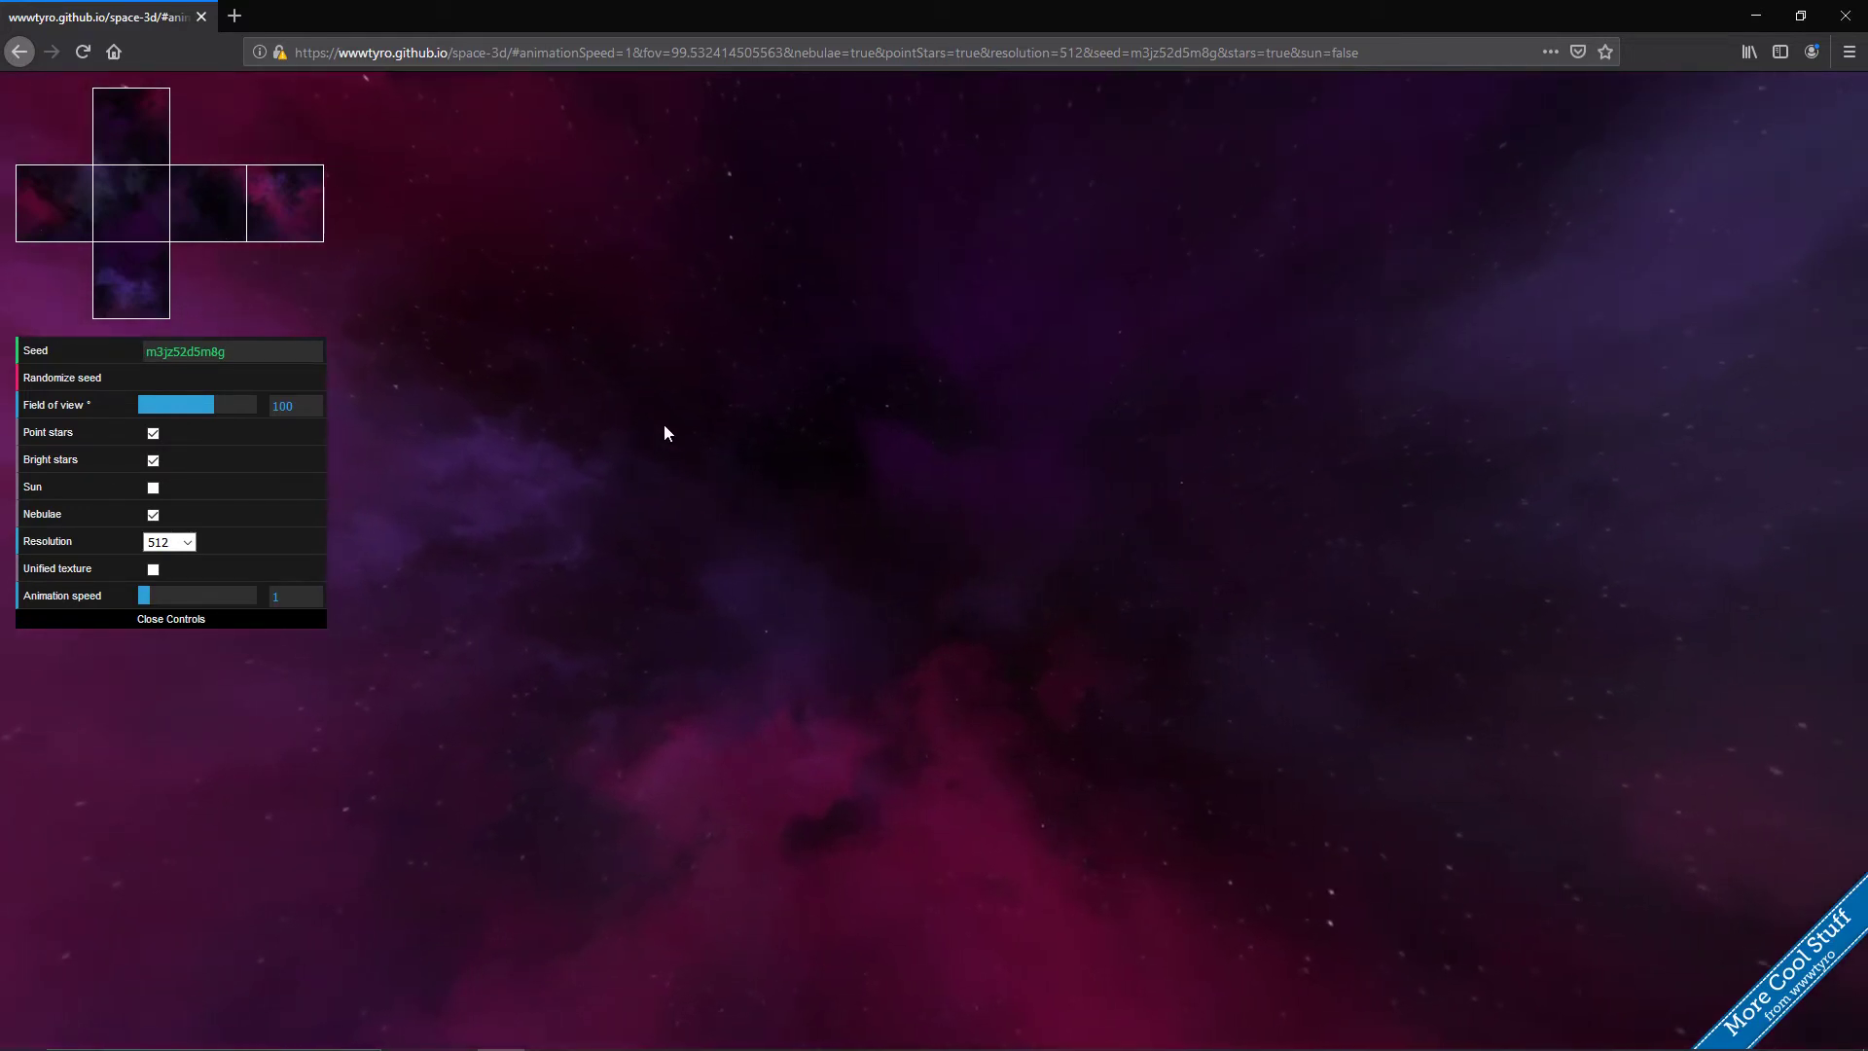
- Start saving the cube-face preview image, then cancel the 'Grafik speichern' dialog
{"action": "right_click", "coordinate": [52, 226]}
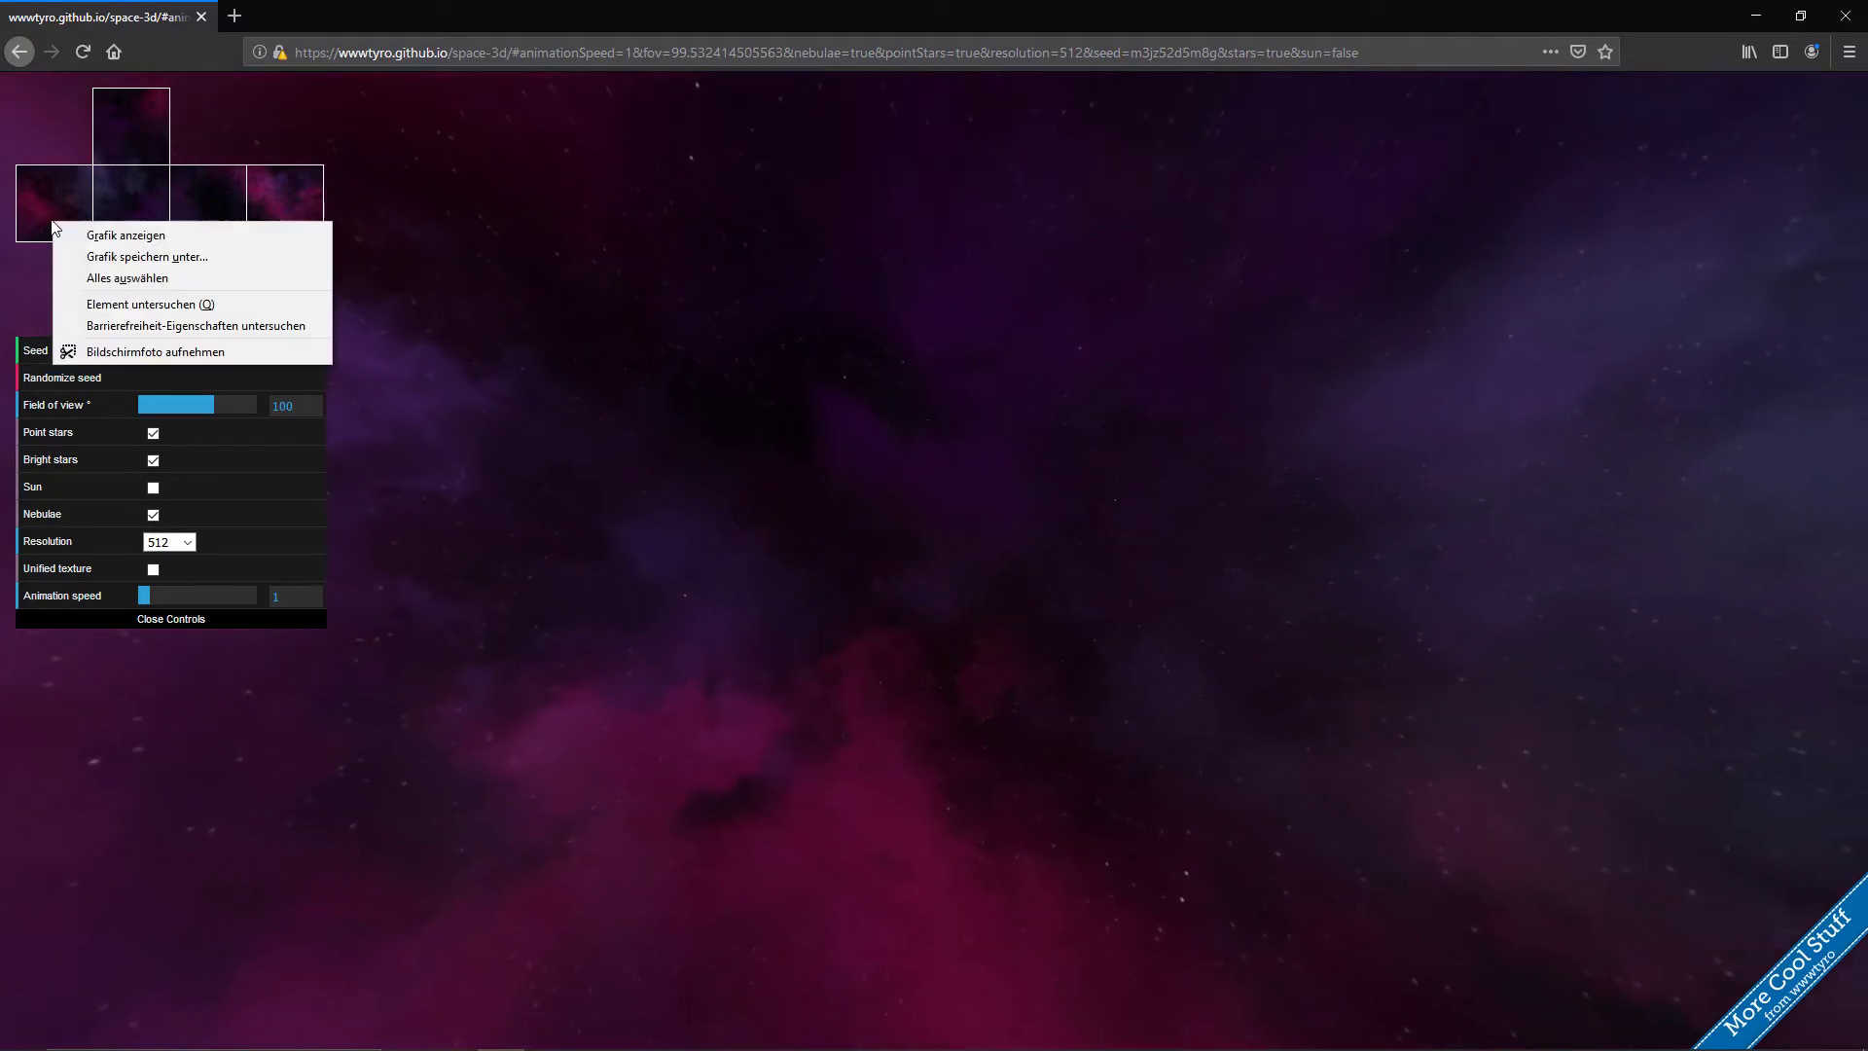
{"action": "left_click", "coordinate": [125, 258]}
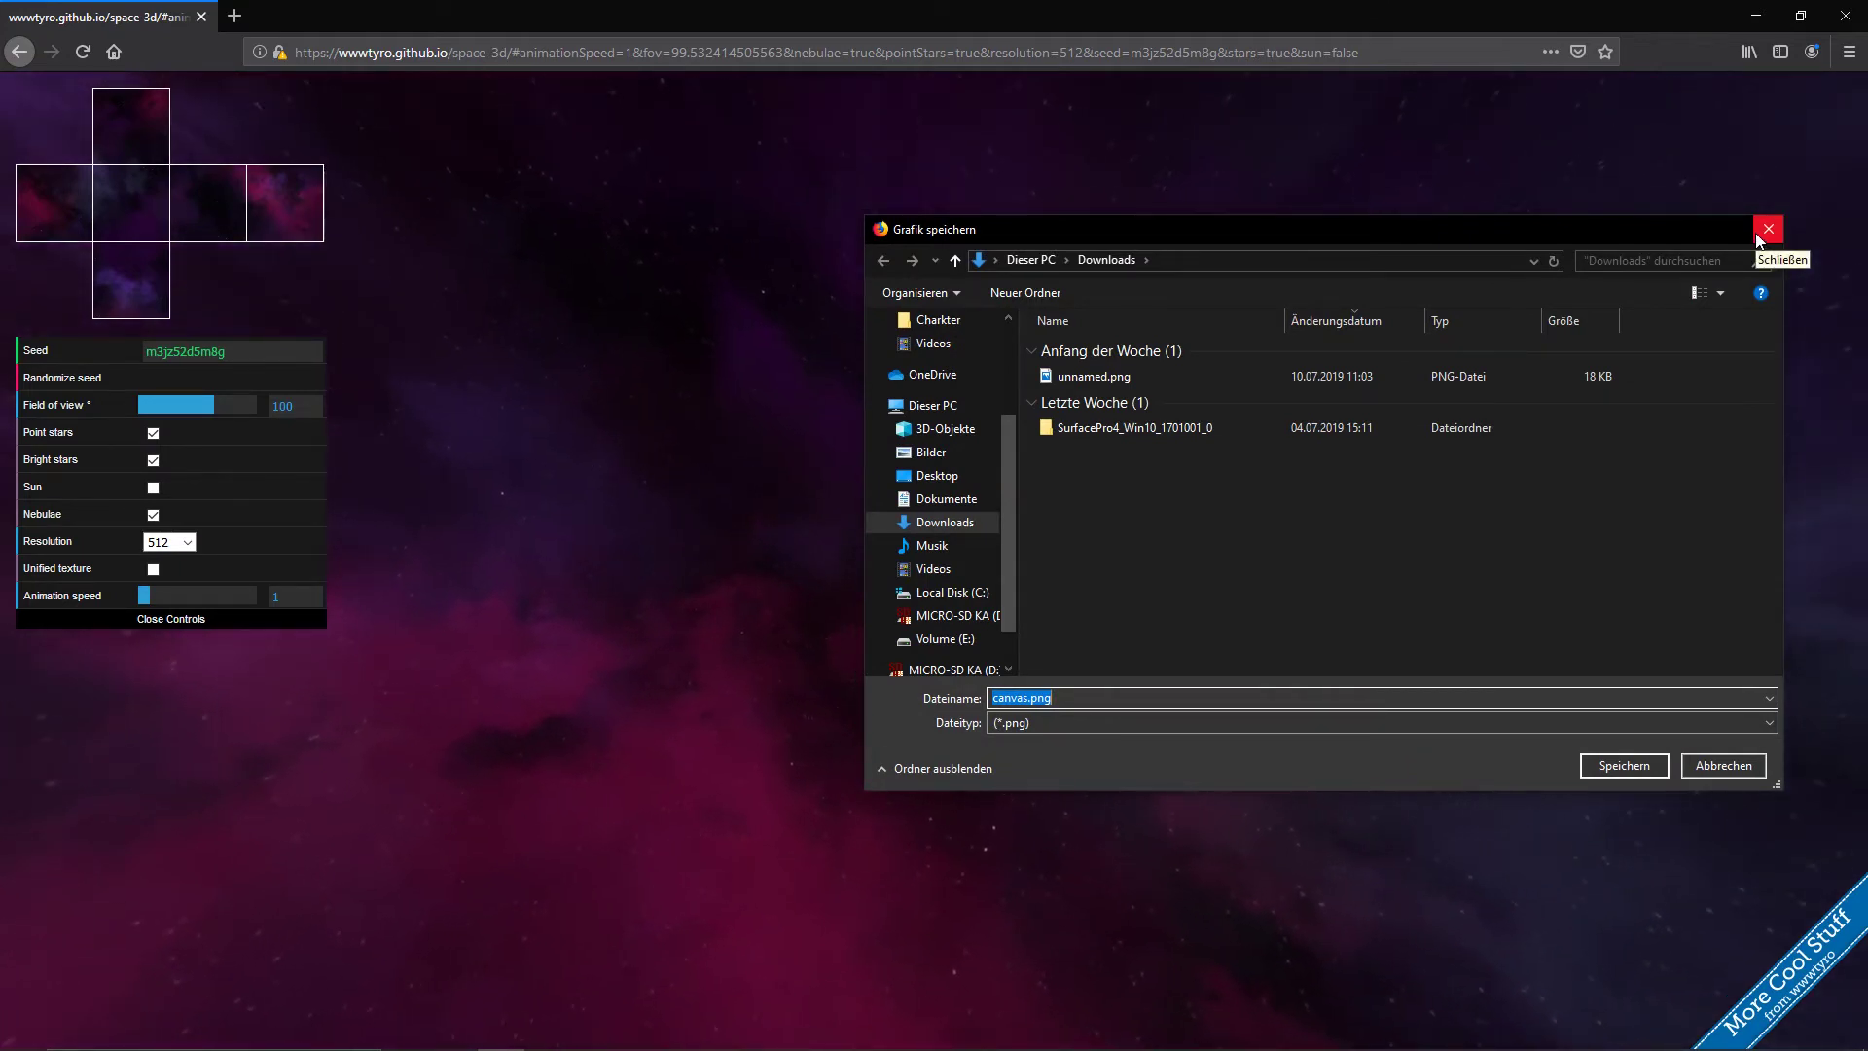
{"action": "left_click", "coordinate": [1767, 230]}
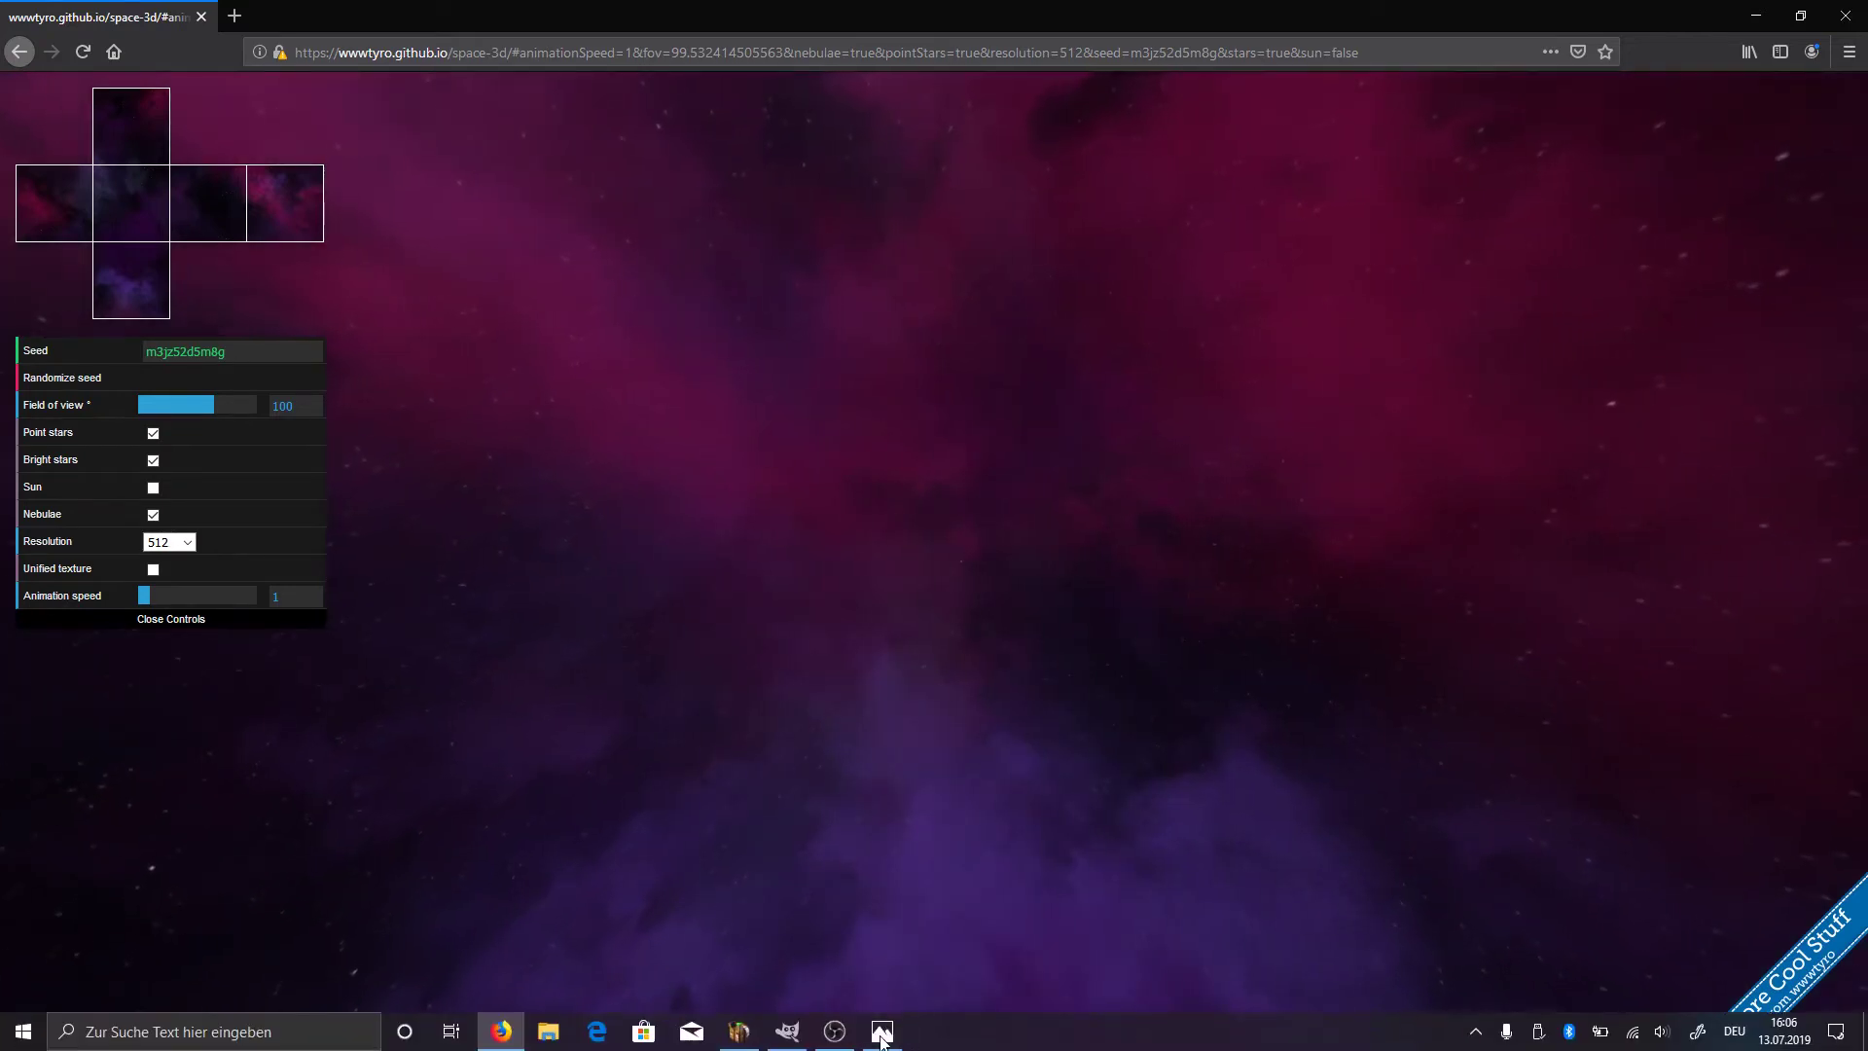
{"action": "left_click", "coordinate": [881, 1030]}
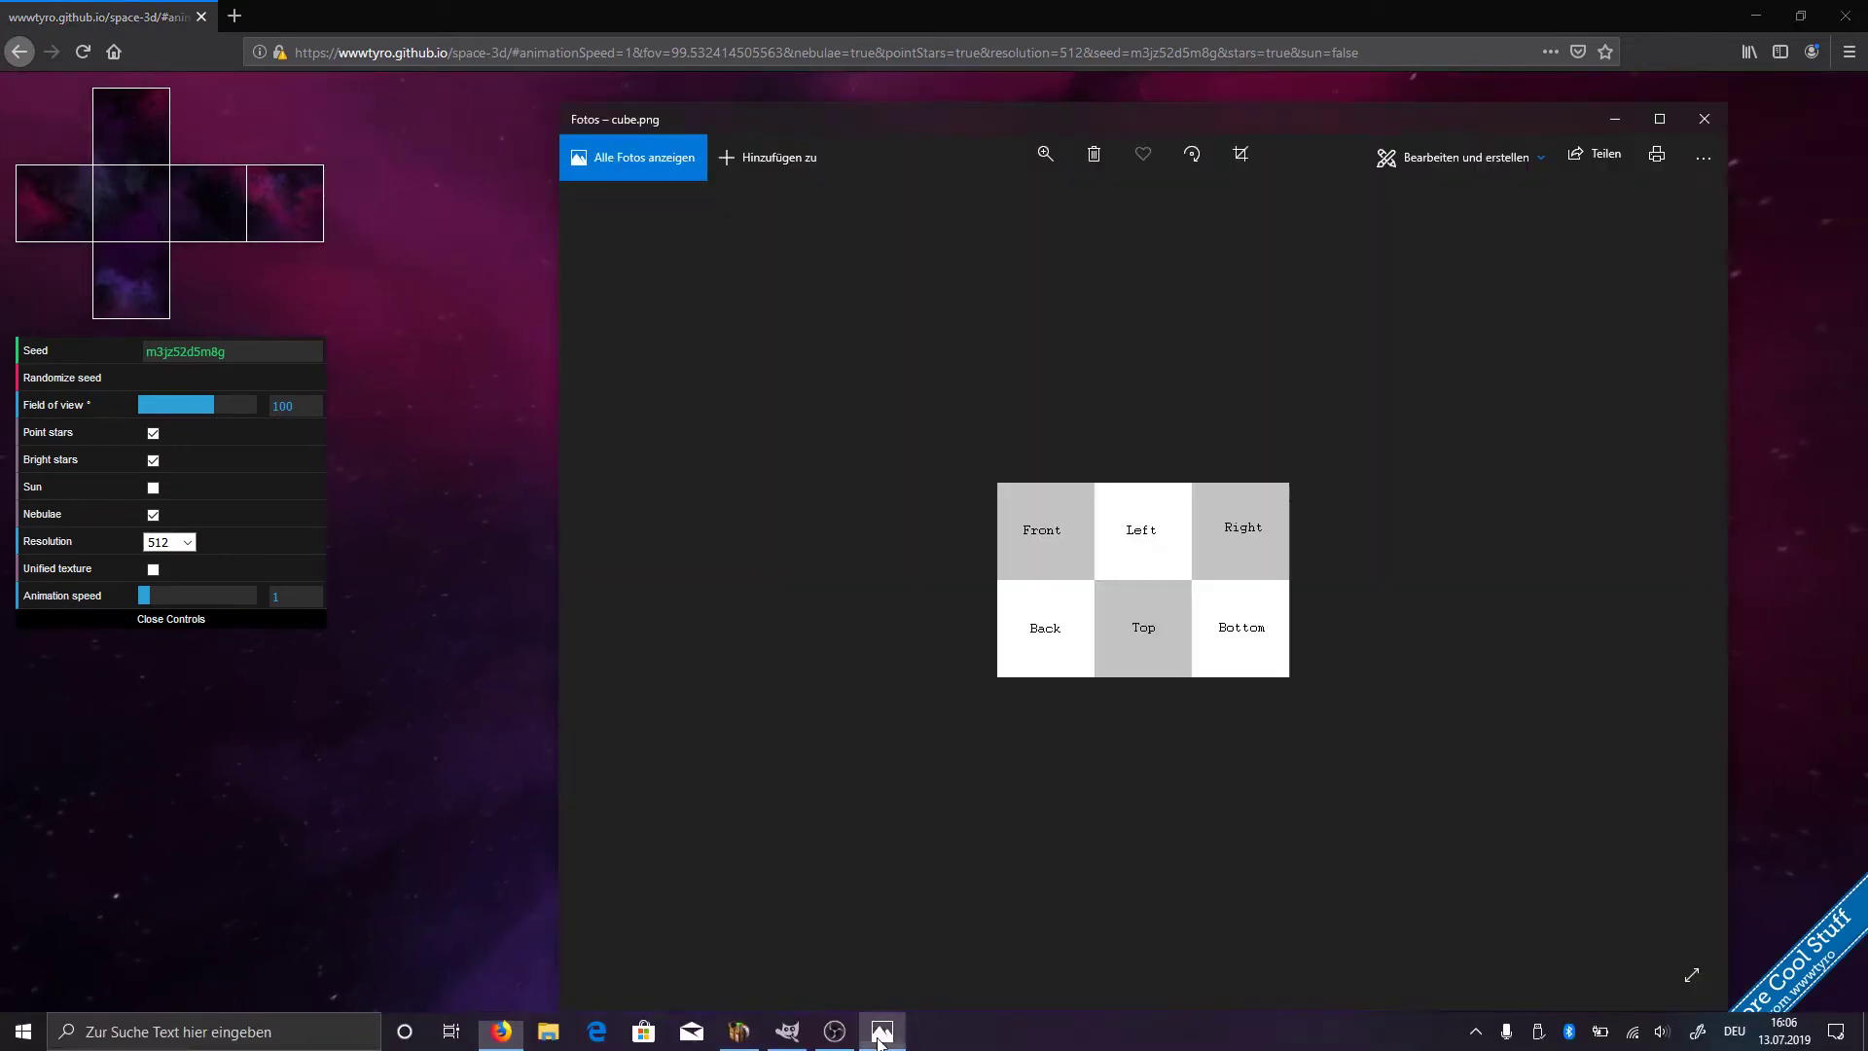
{"action": "left_click_drag", "start_coordinate": [931, 121], "coordinate": [925, 77]}
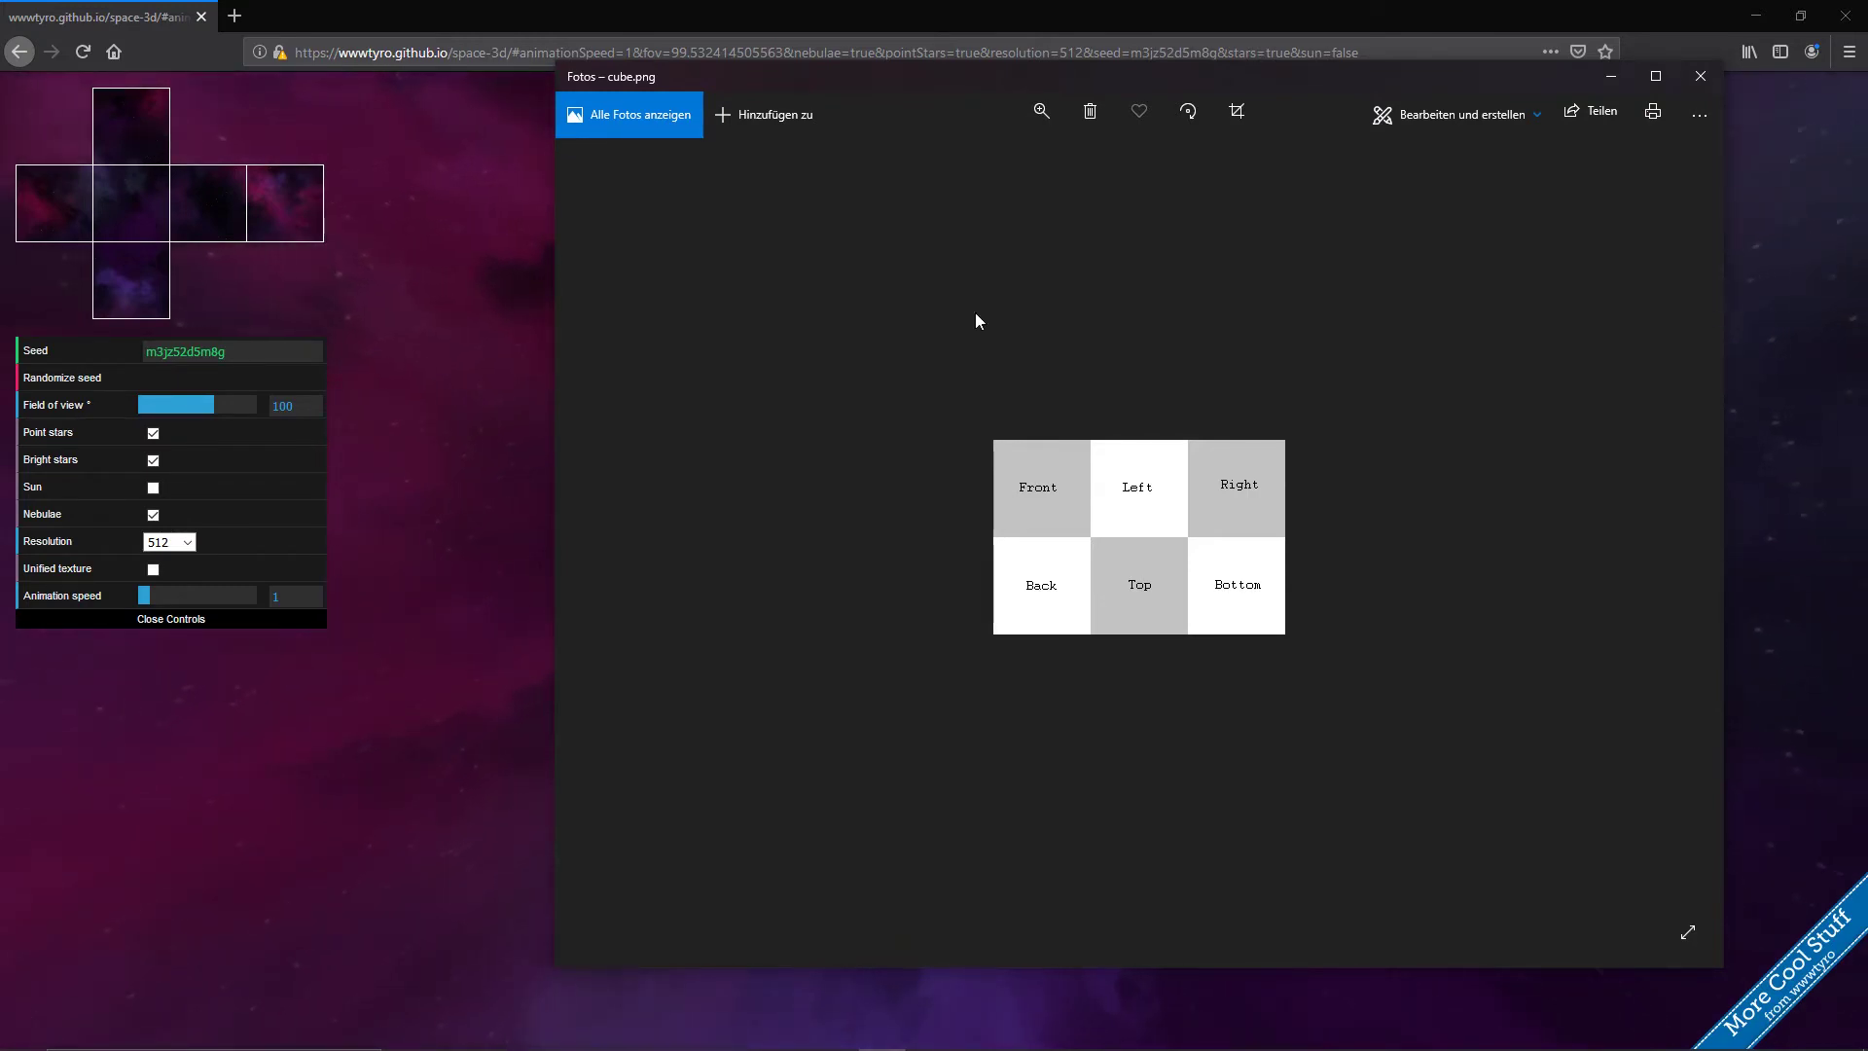
{"action": "left_click", "coordinate": [1703, 84]}
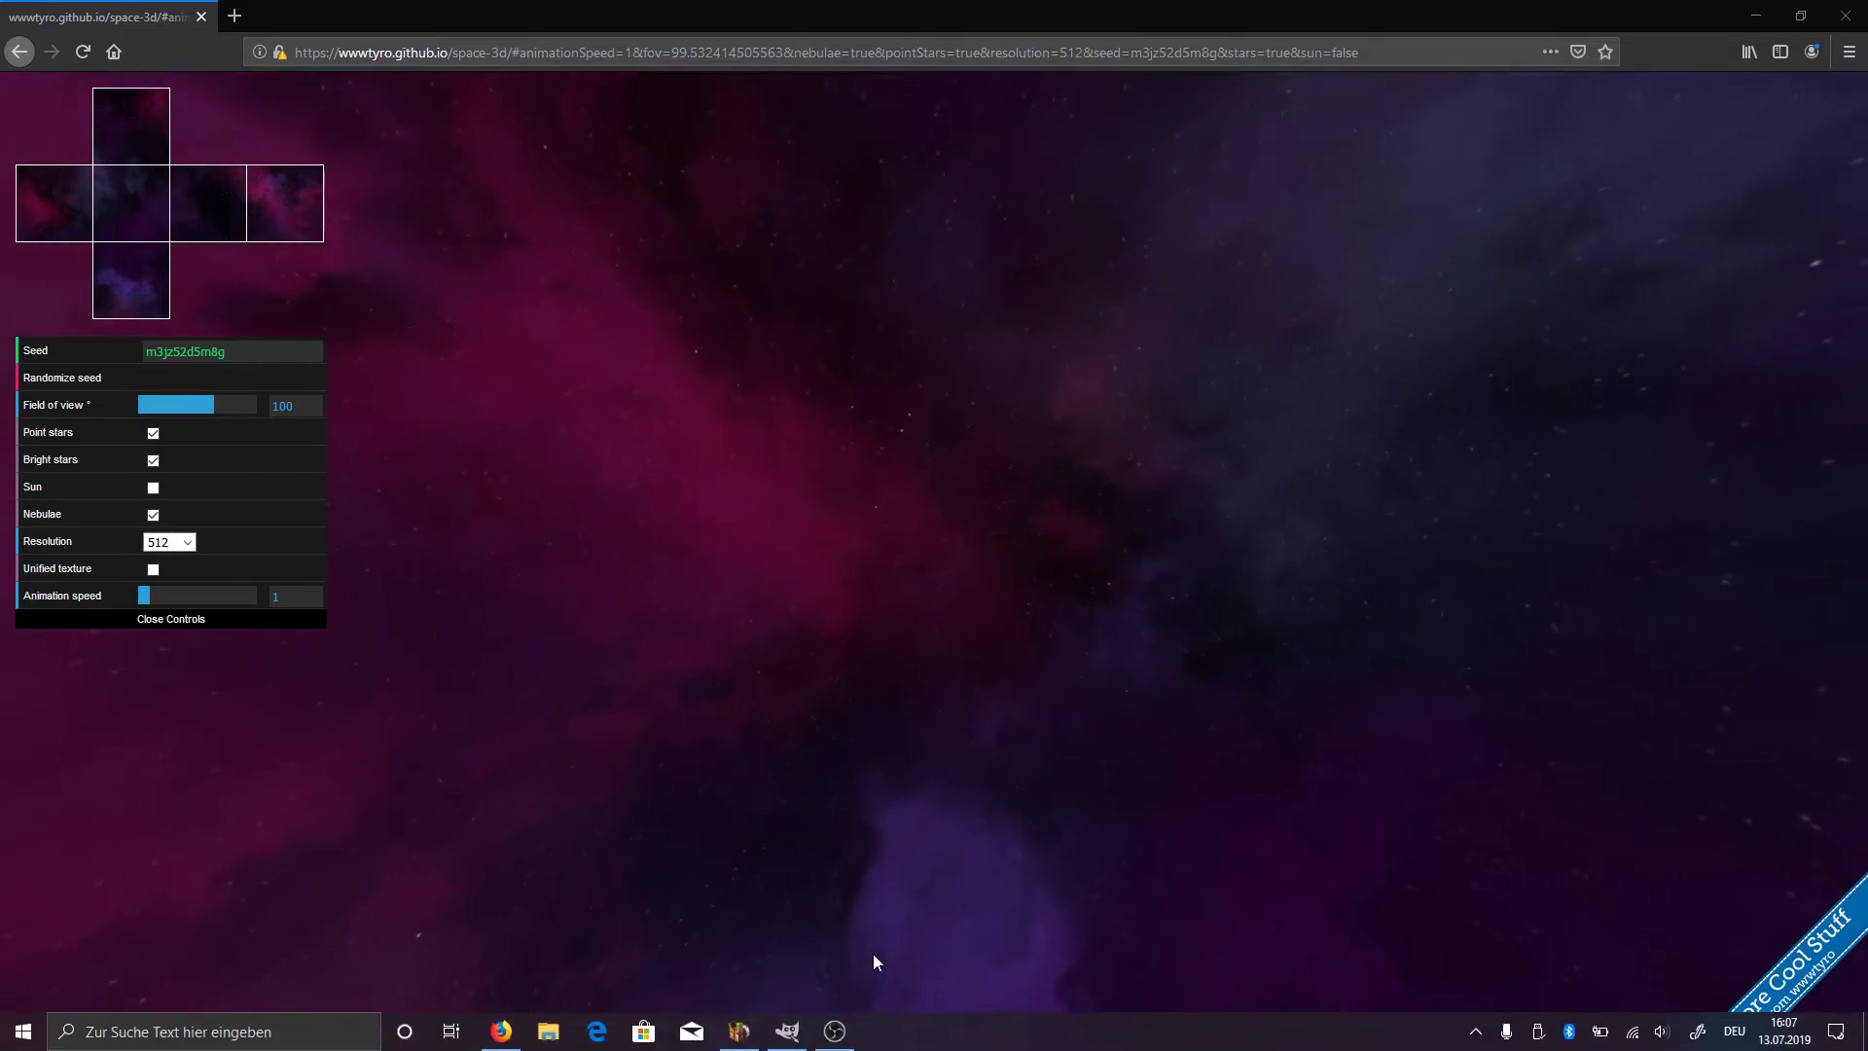
- Bring up the Skybox\Singels folder of six face images, move it aside, and switch to GIMP
{"action": "key", "text": "alt+Tab"}
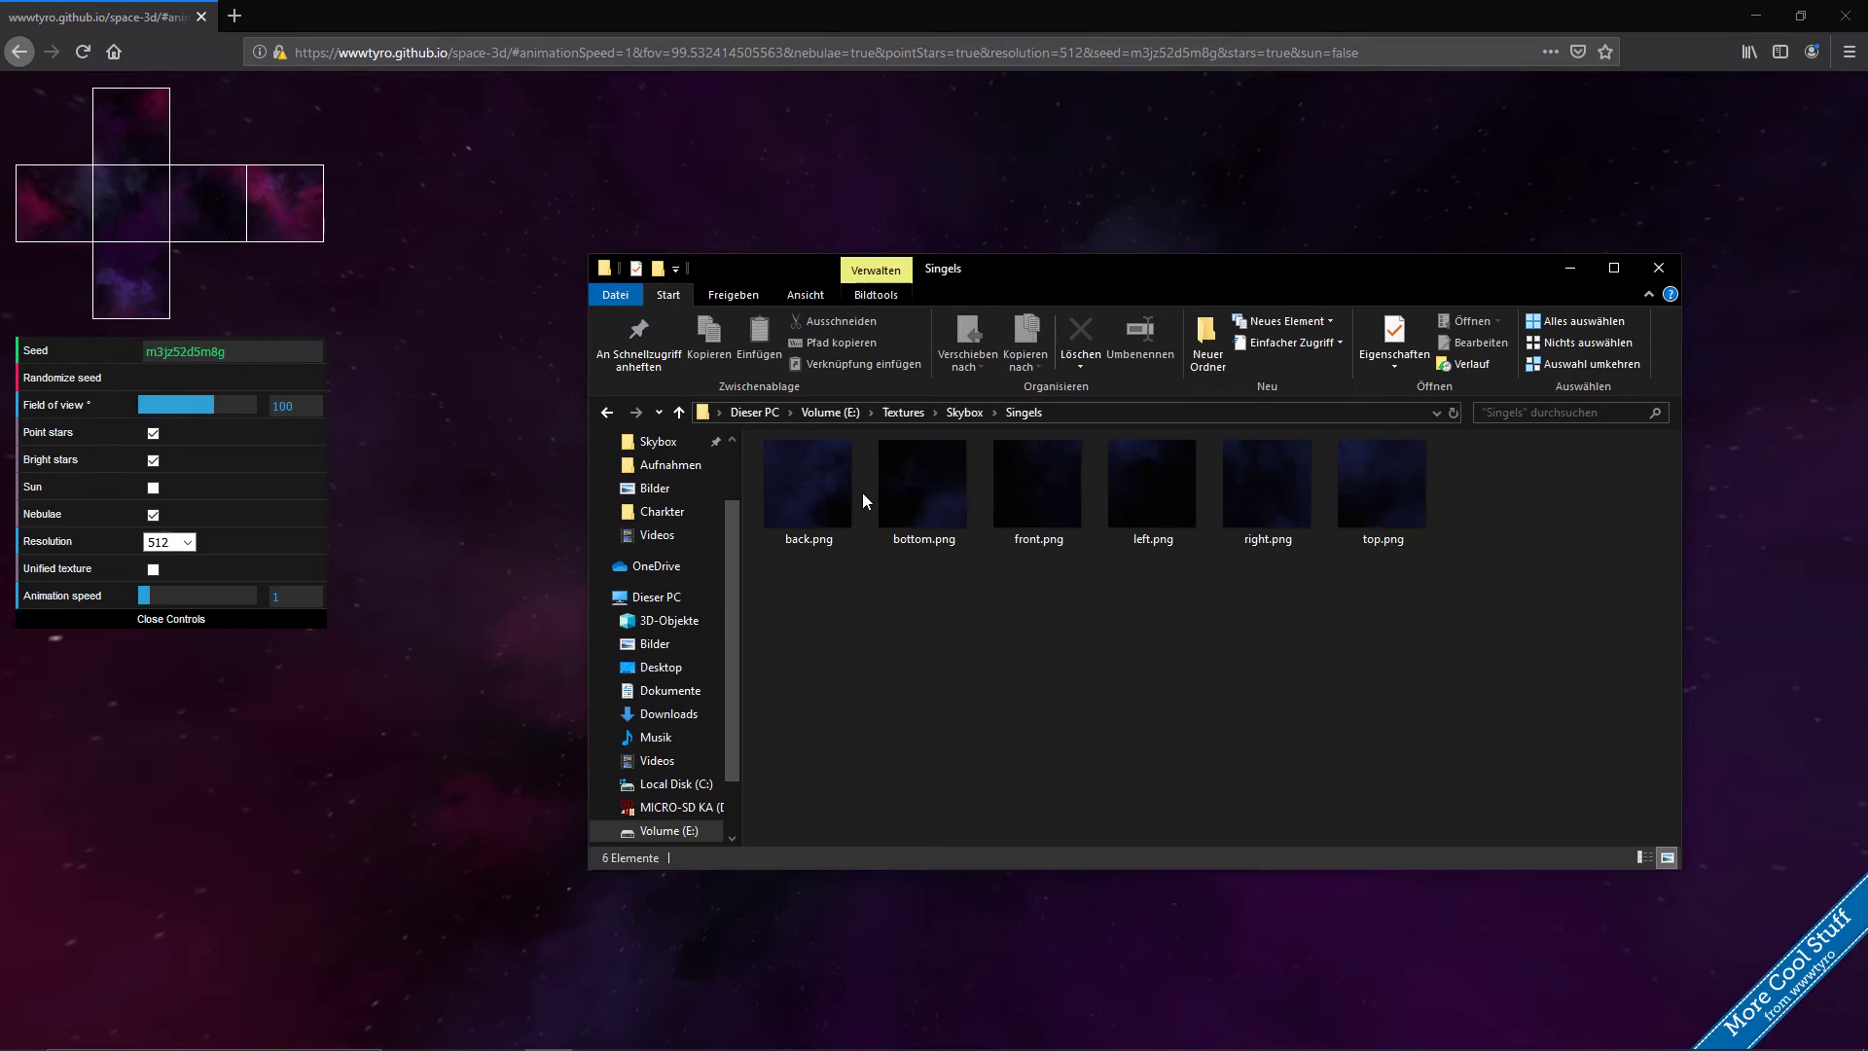
{"action": "left_click_drag", "start_coordinate": [1016, 281], "coordinate": [774, 203]}
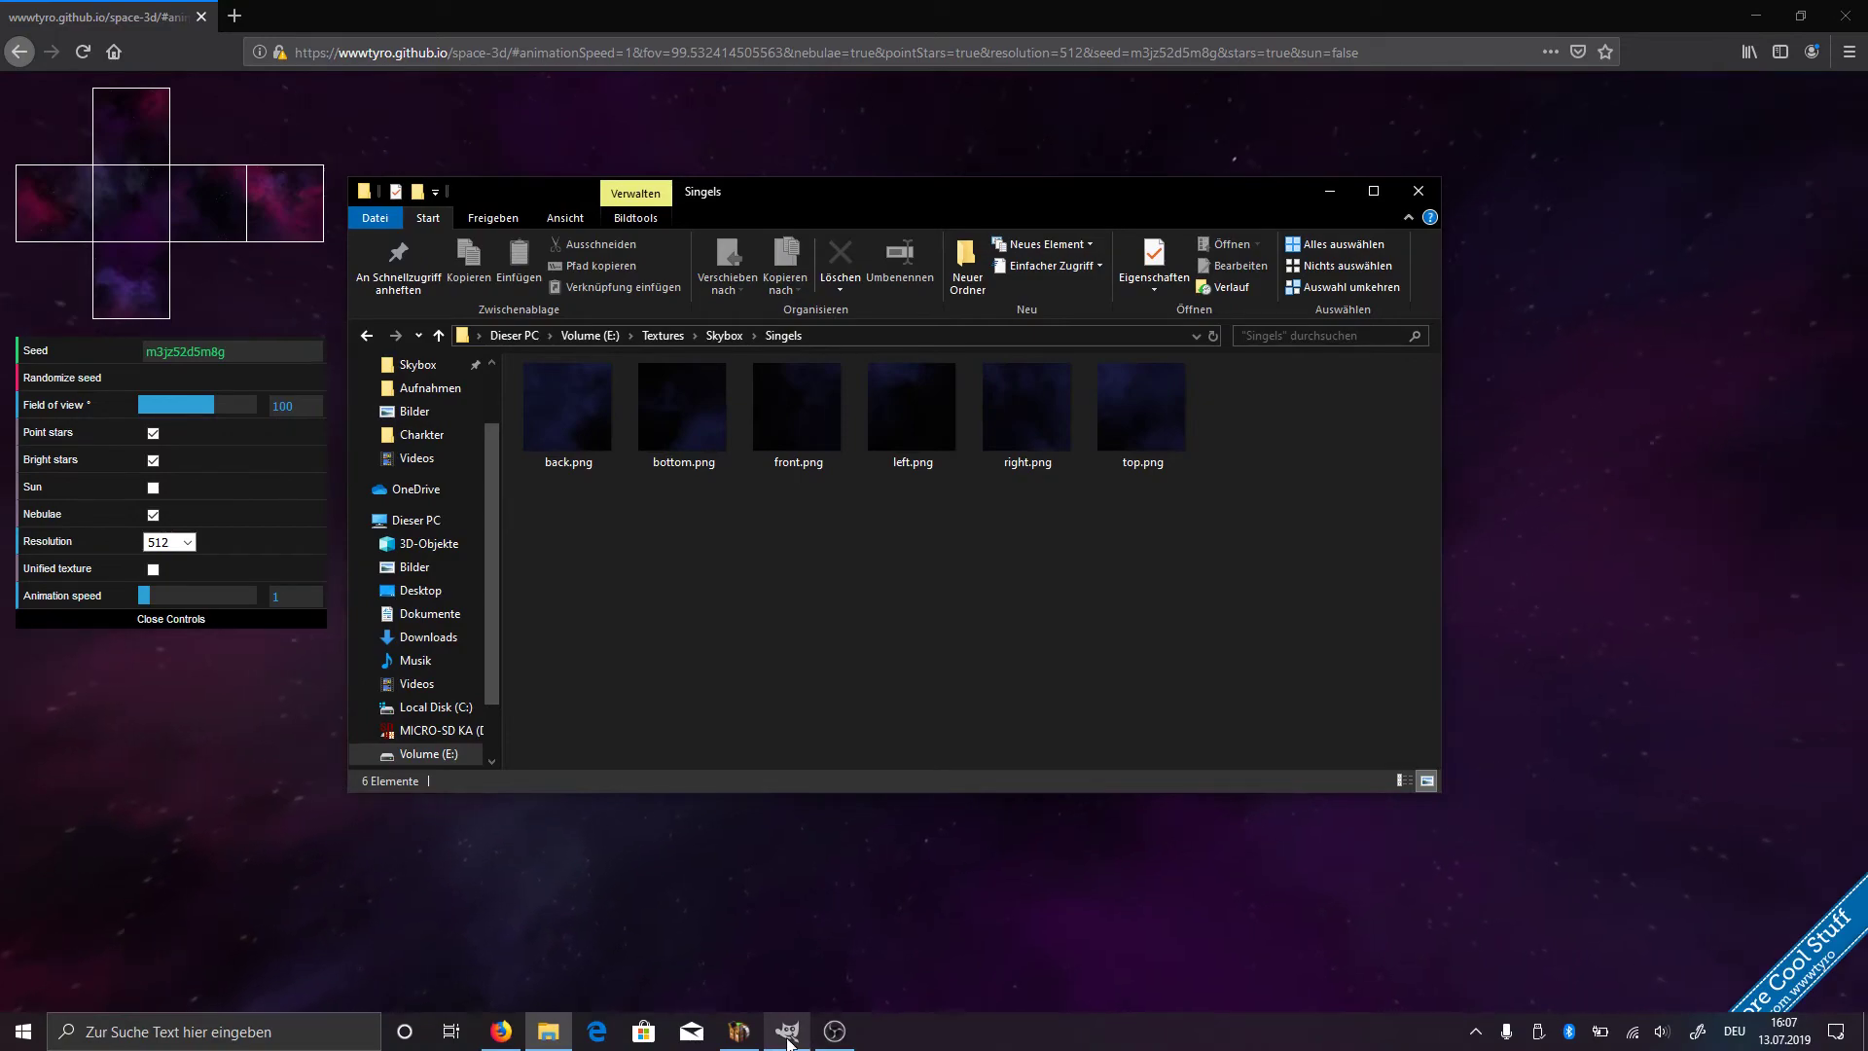
{"action": "left_click", "coordinate": [788, 1033]}
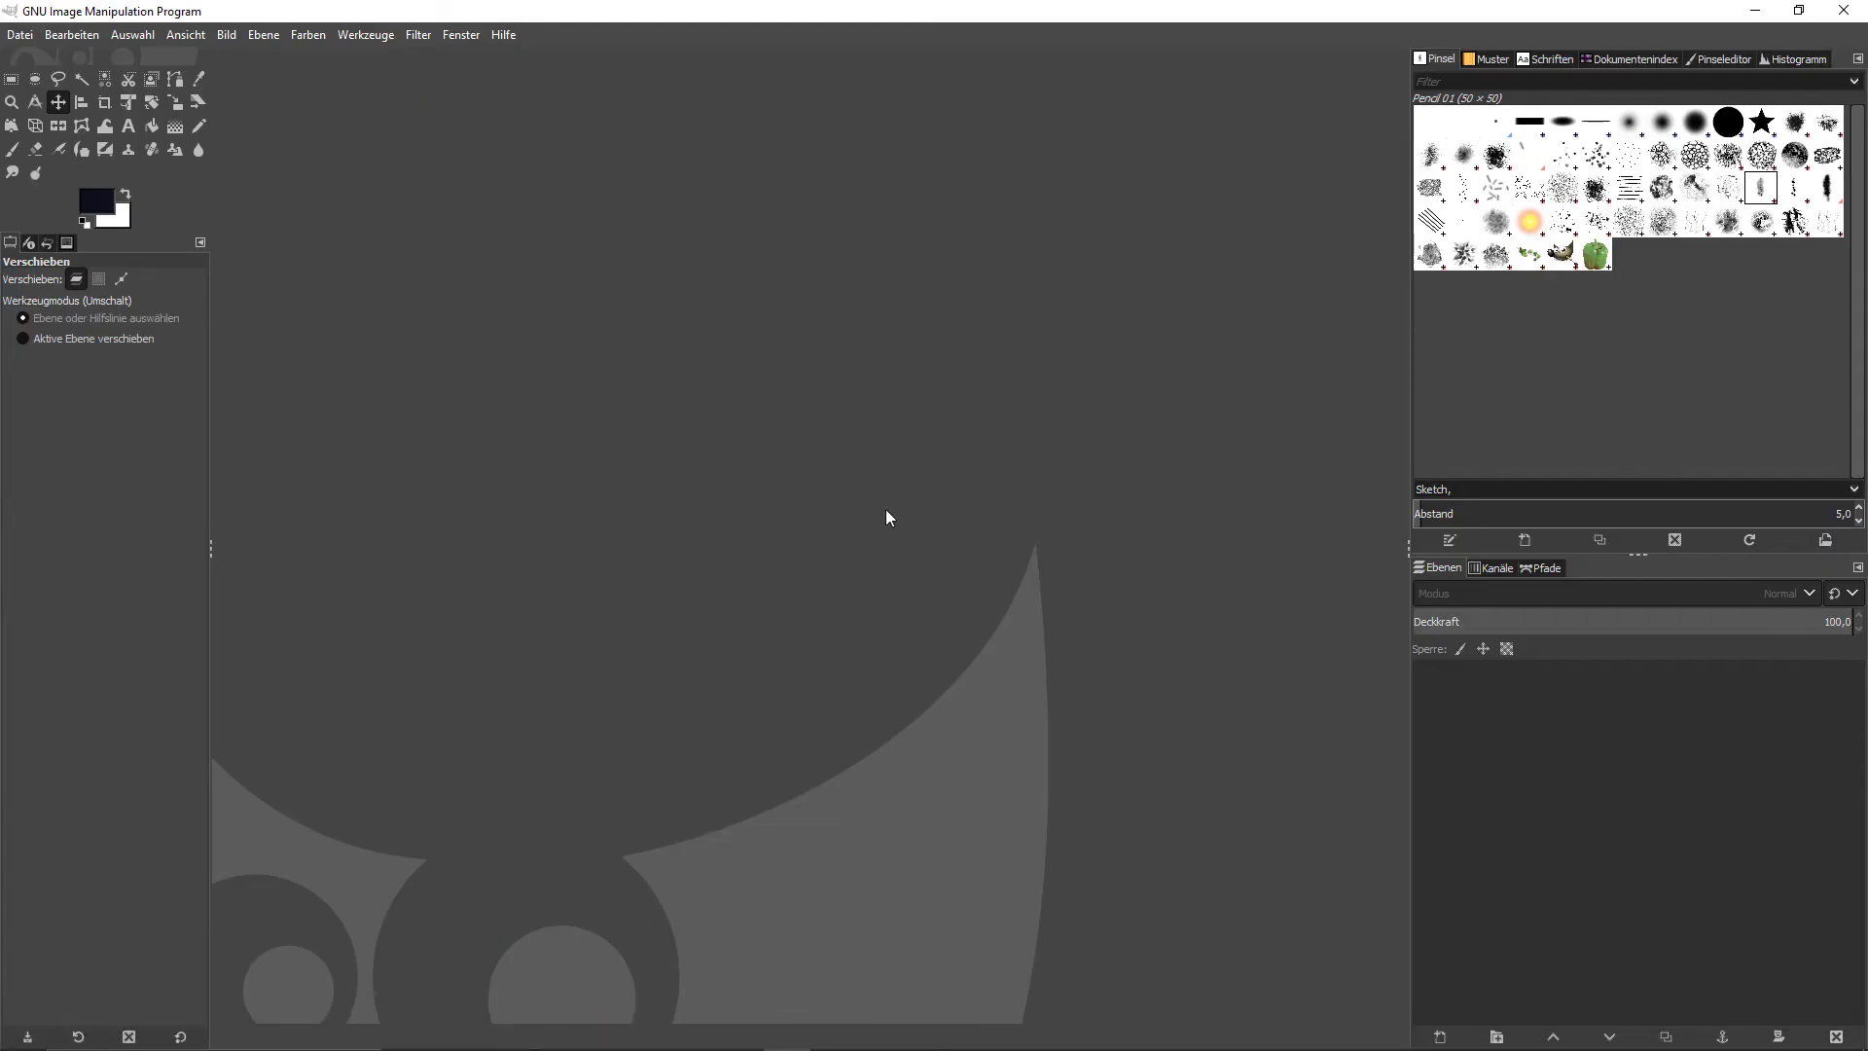
- Start a new 12288 × 8192 pixel GIMP image after checking Space 3D's 4096 maximum face resolution
{"action": "key", "text": "alt+Tab"}
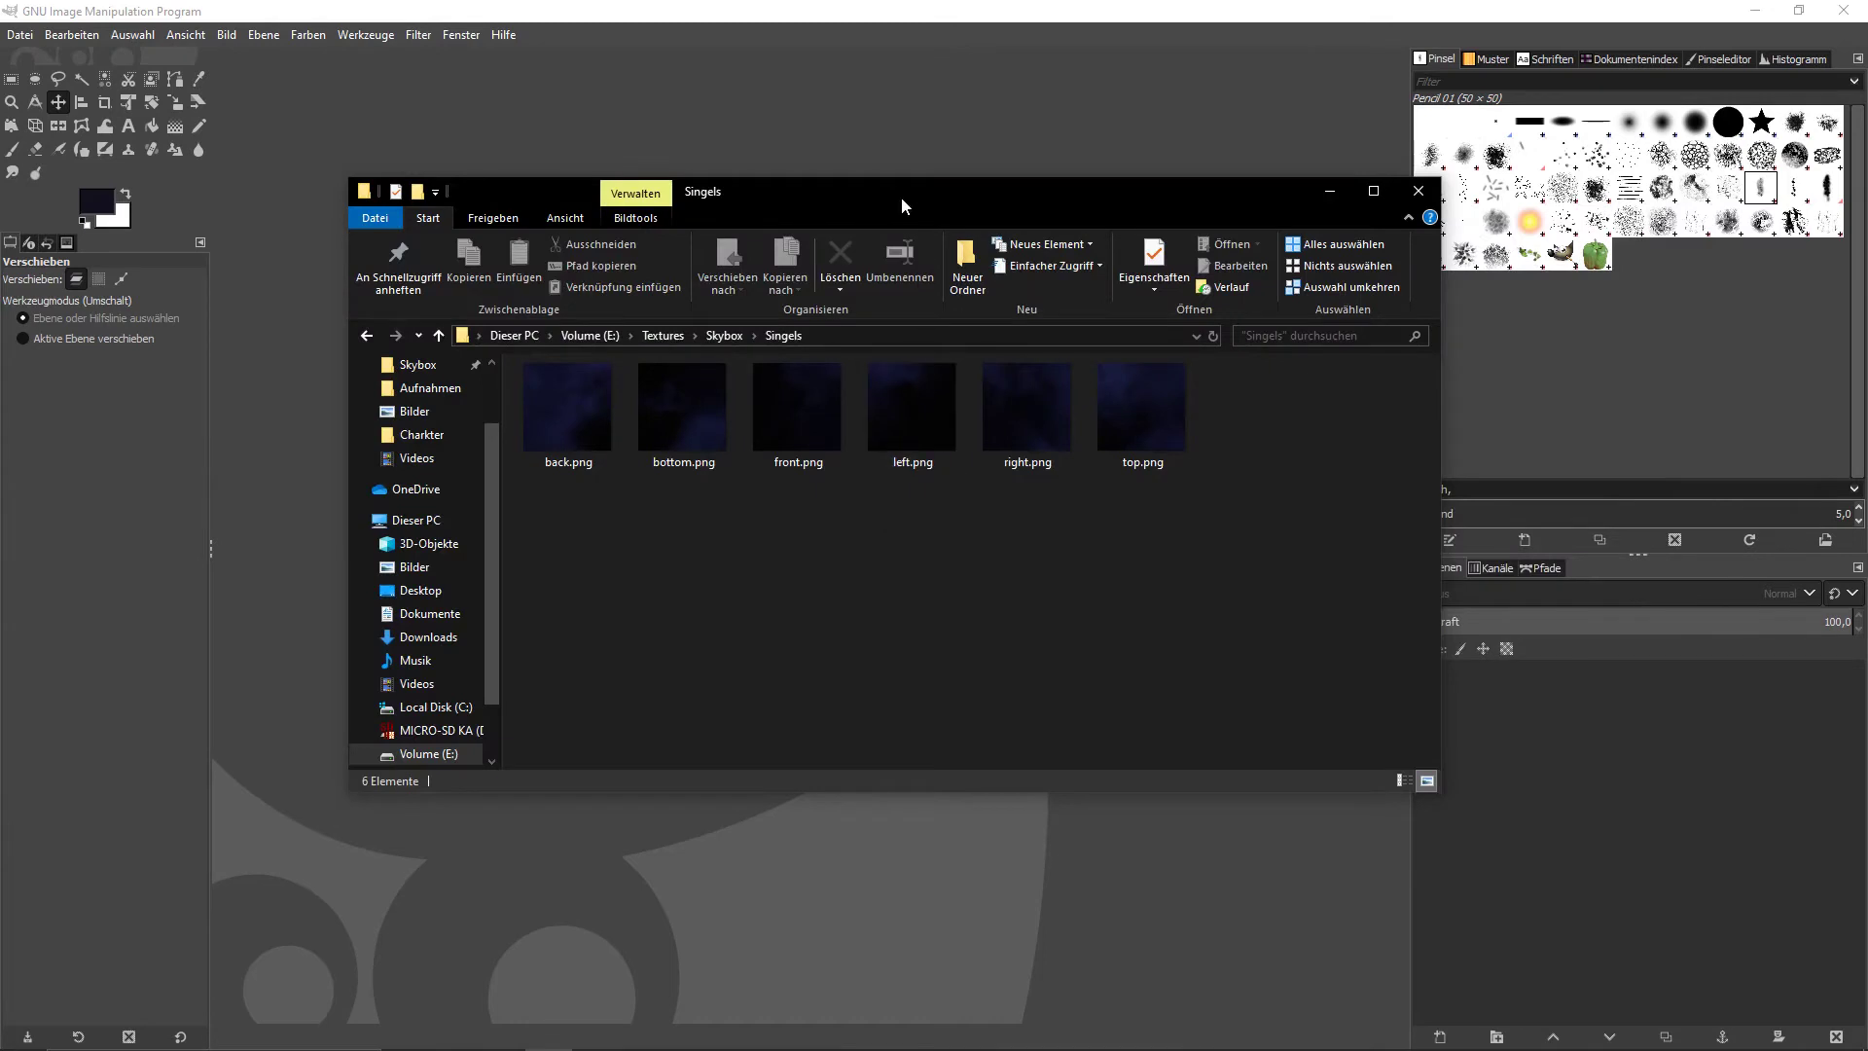
{"action": "left_click_drag", "start_coordinate": [901, 196], "coordinate": [1180, 211]}
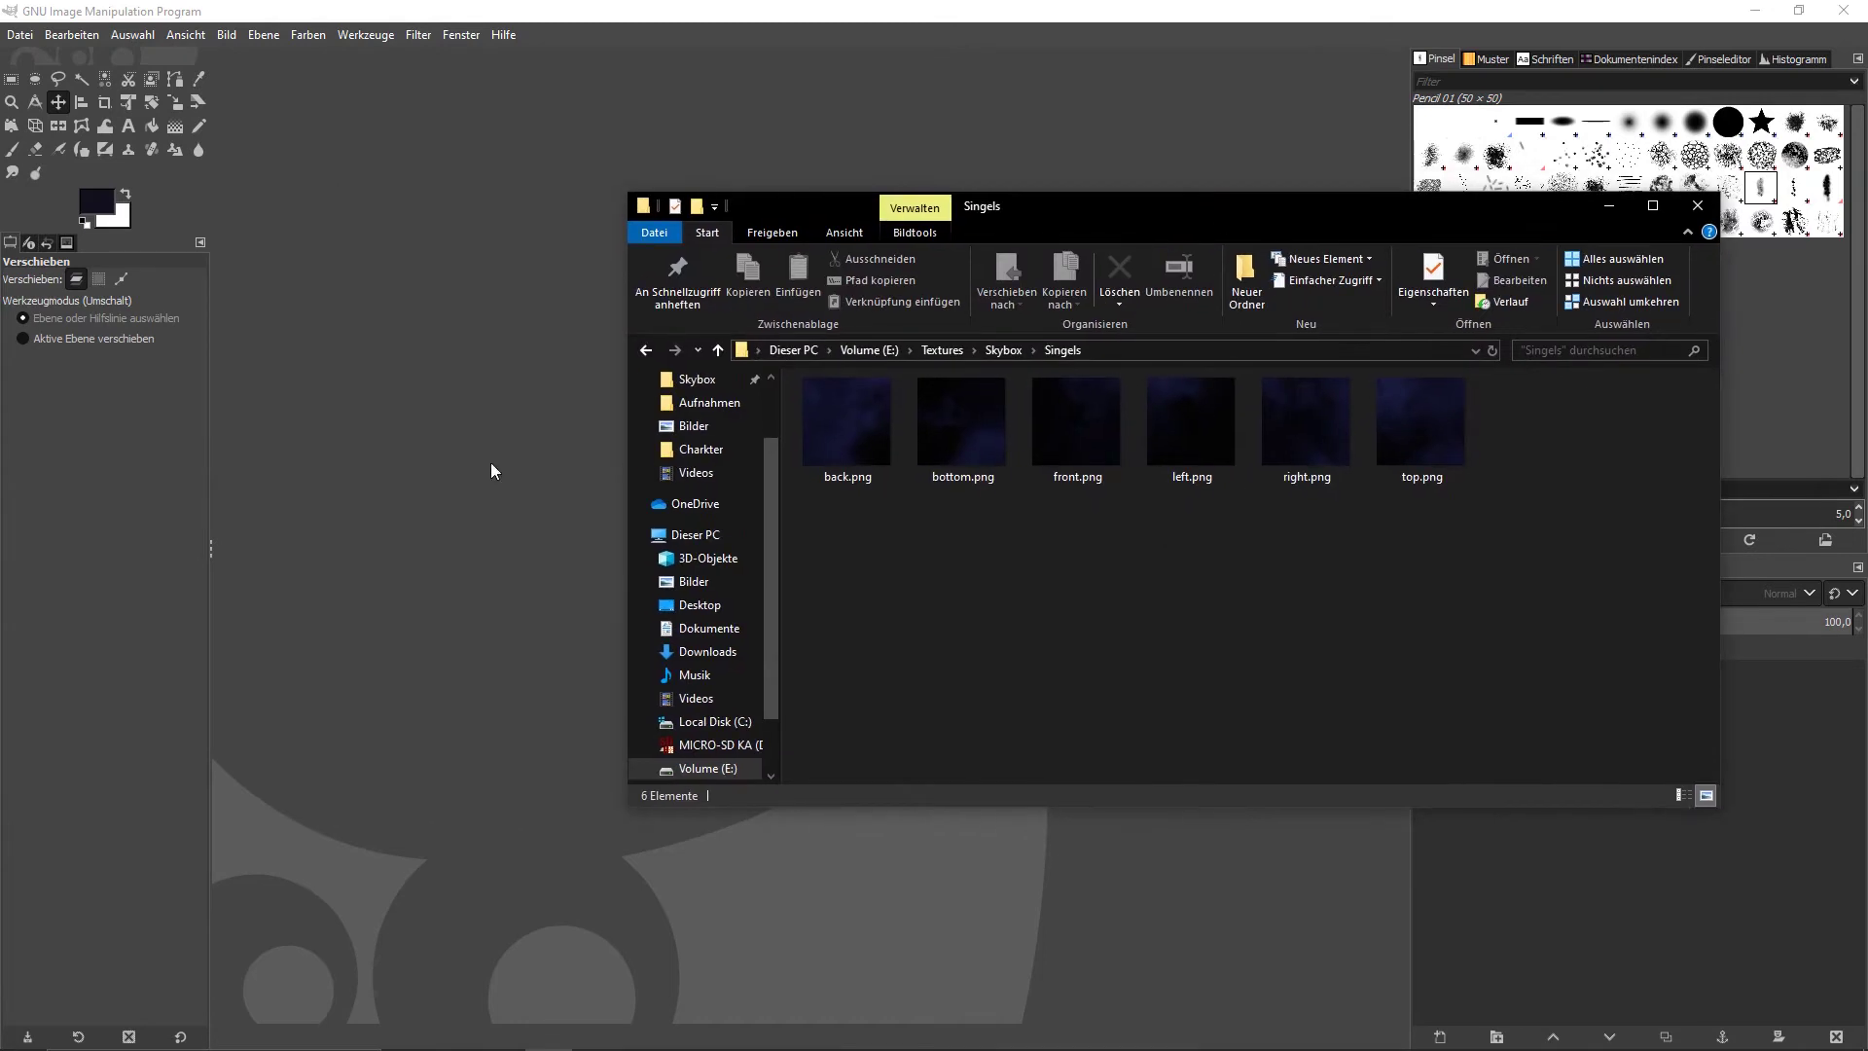
{"action": "left_click", "coordinate": [471, 487]}
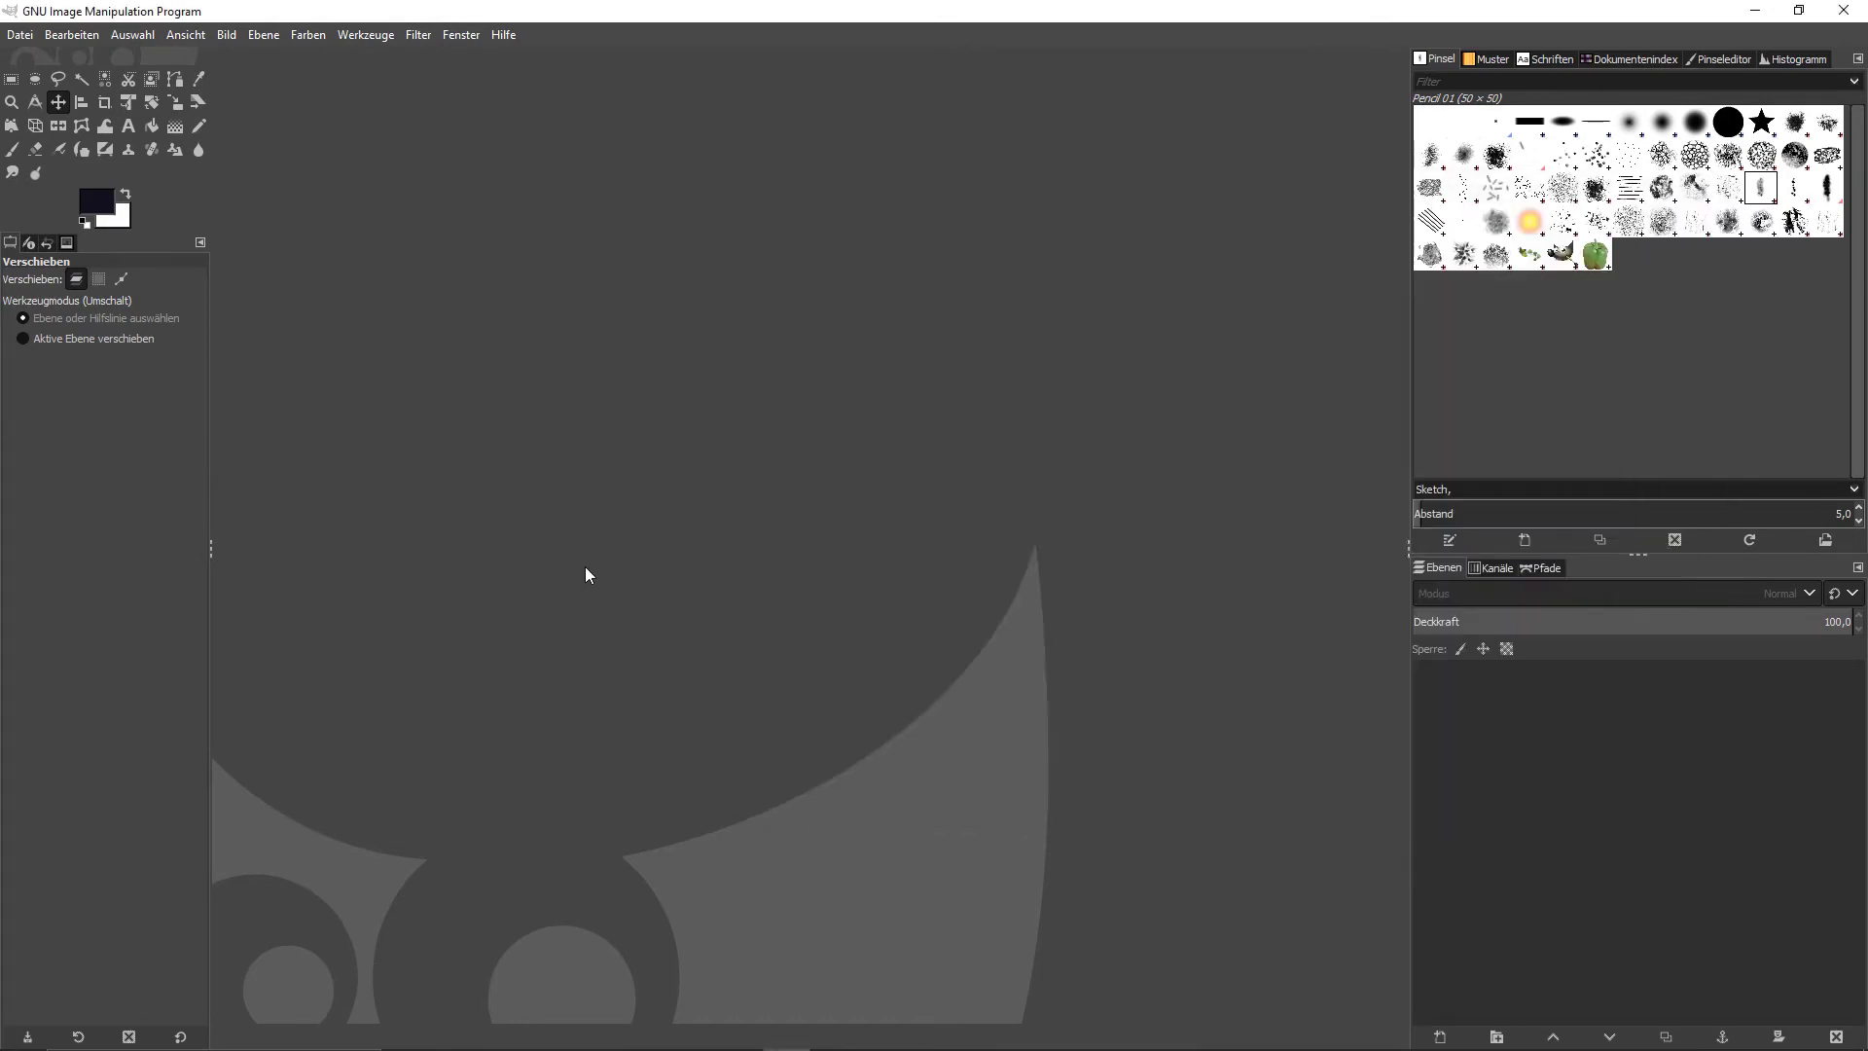
{"action": "key", "text": "ctrl+n"}
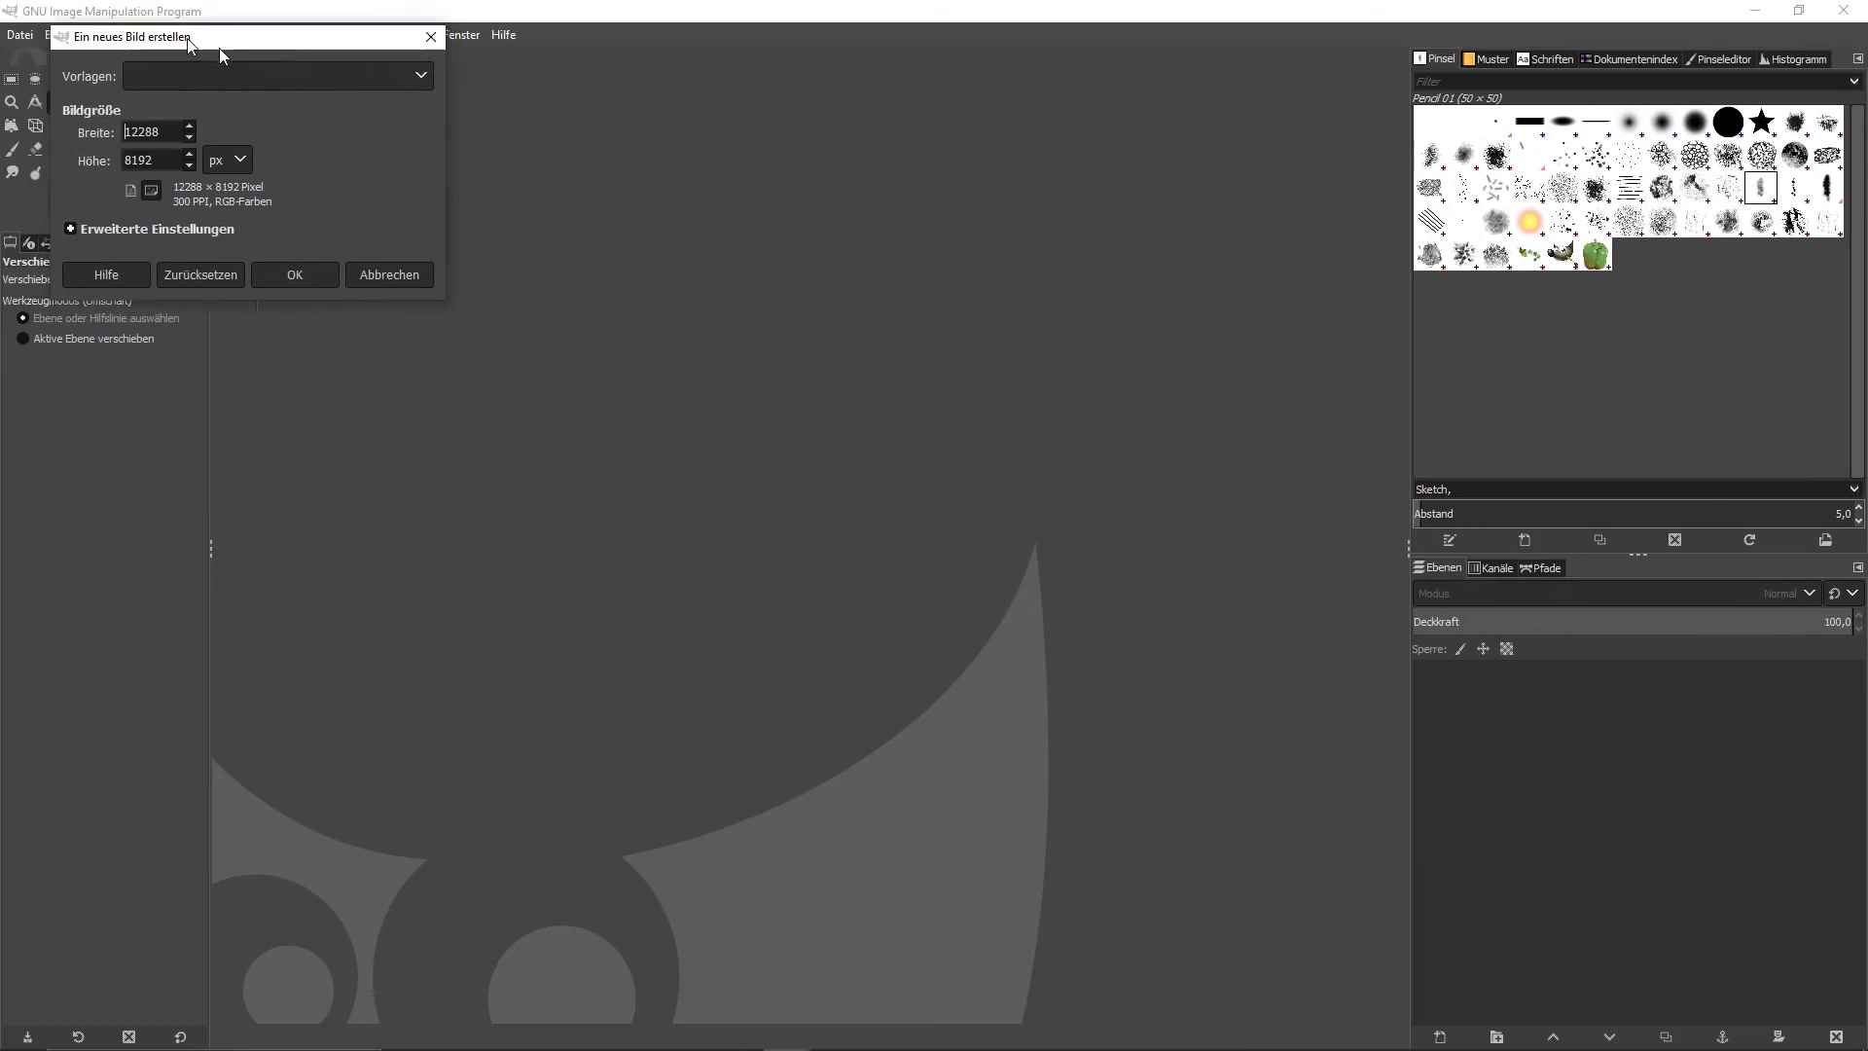
{"action": "left_click_drag", "start_coordinate": [695, 297], "coordinate": [636, 325]}
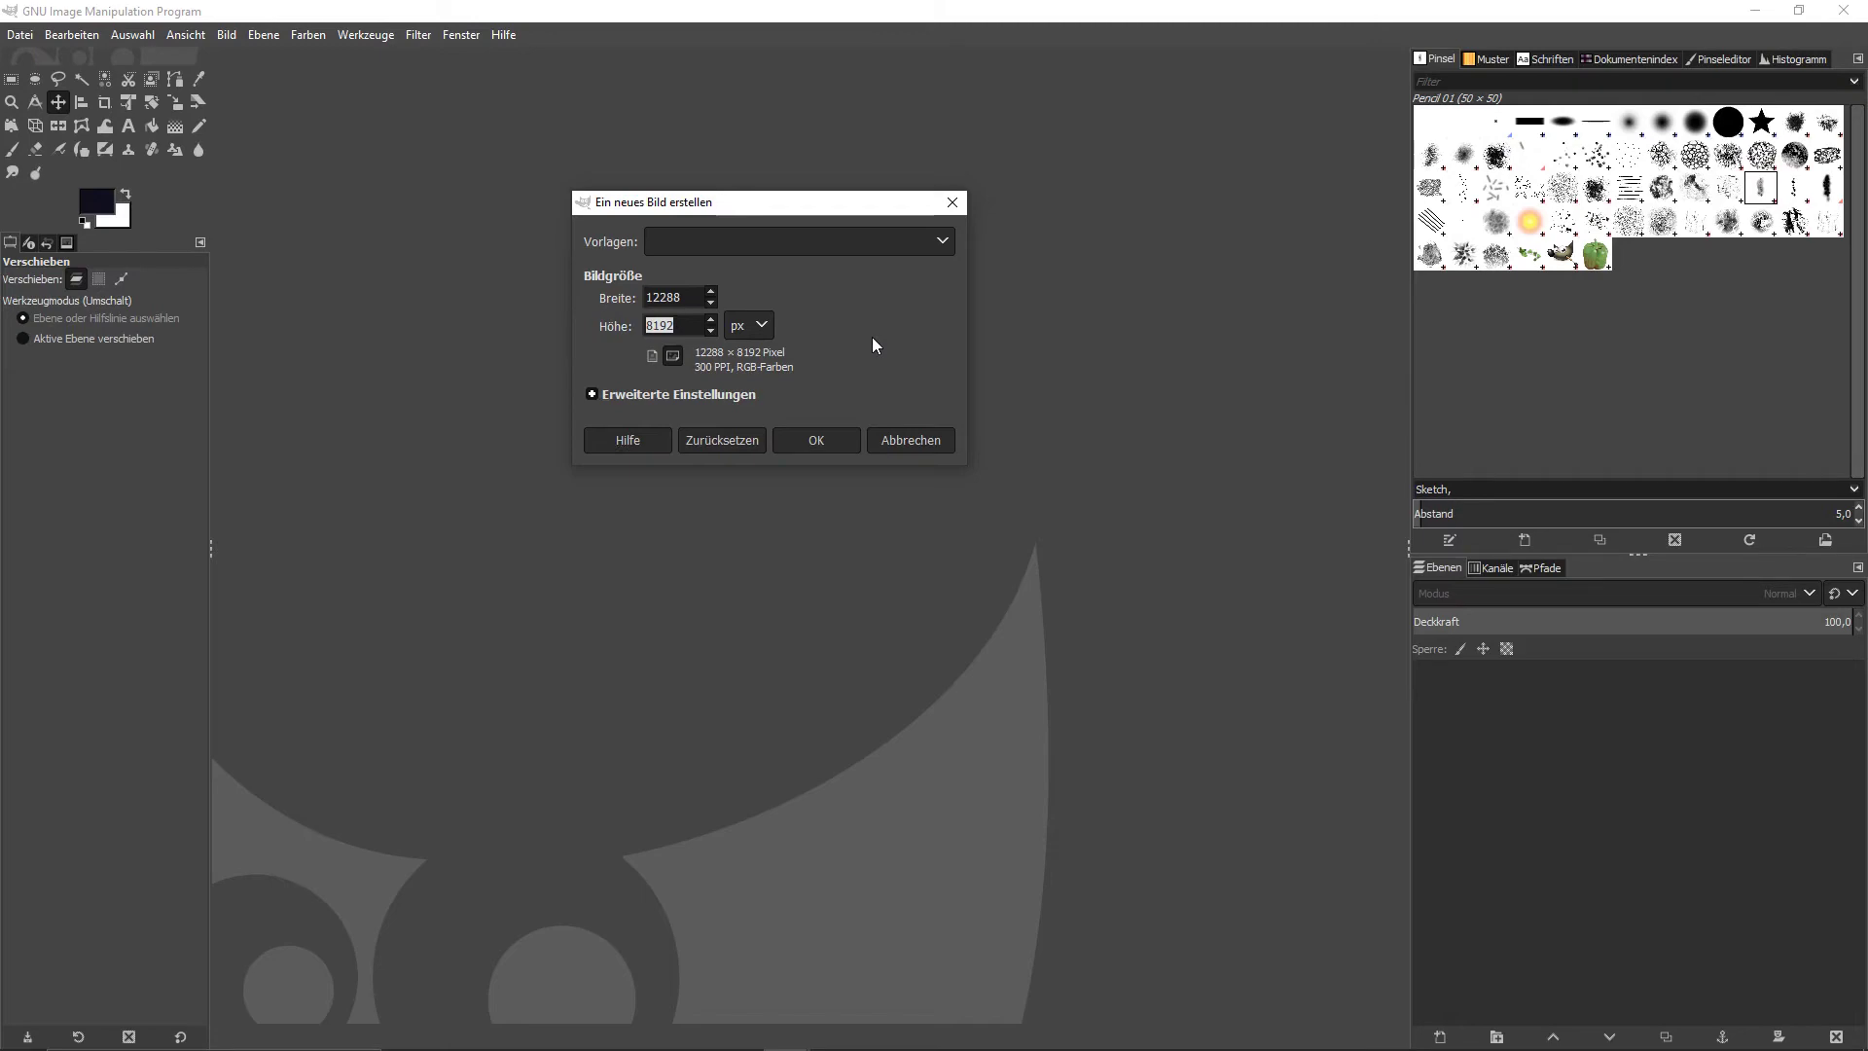
{"action": "key", "text": "alt+Tab"}
{"action": "left_click", "coordinate": [519, 741]}
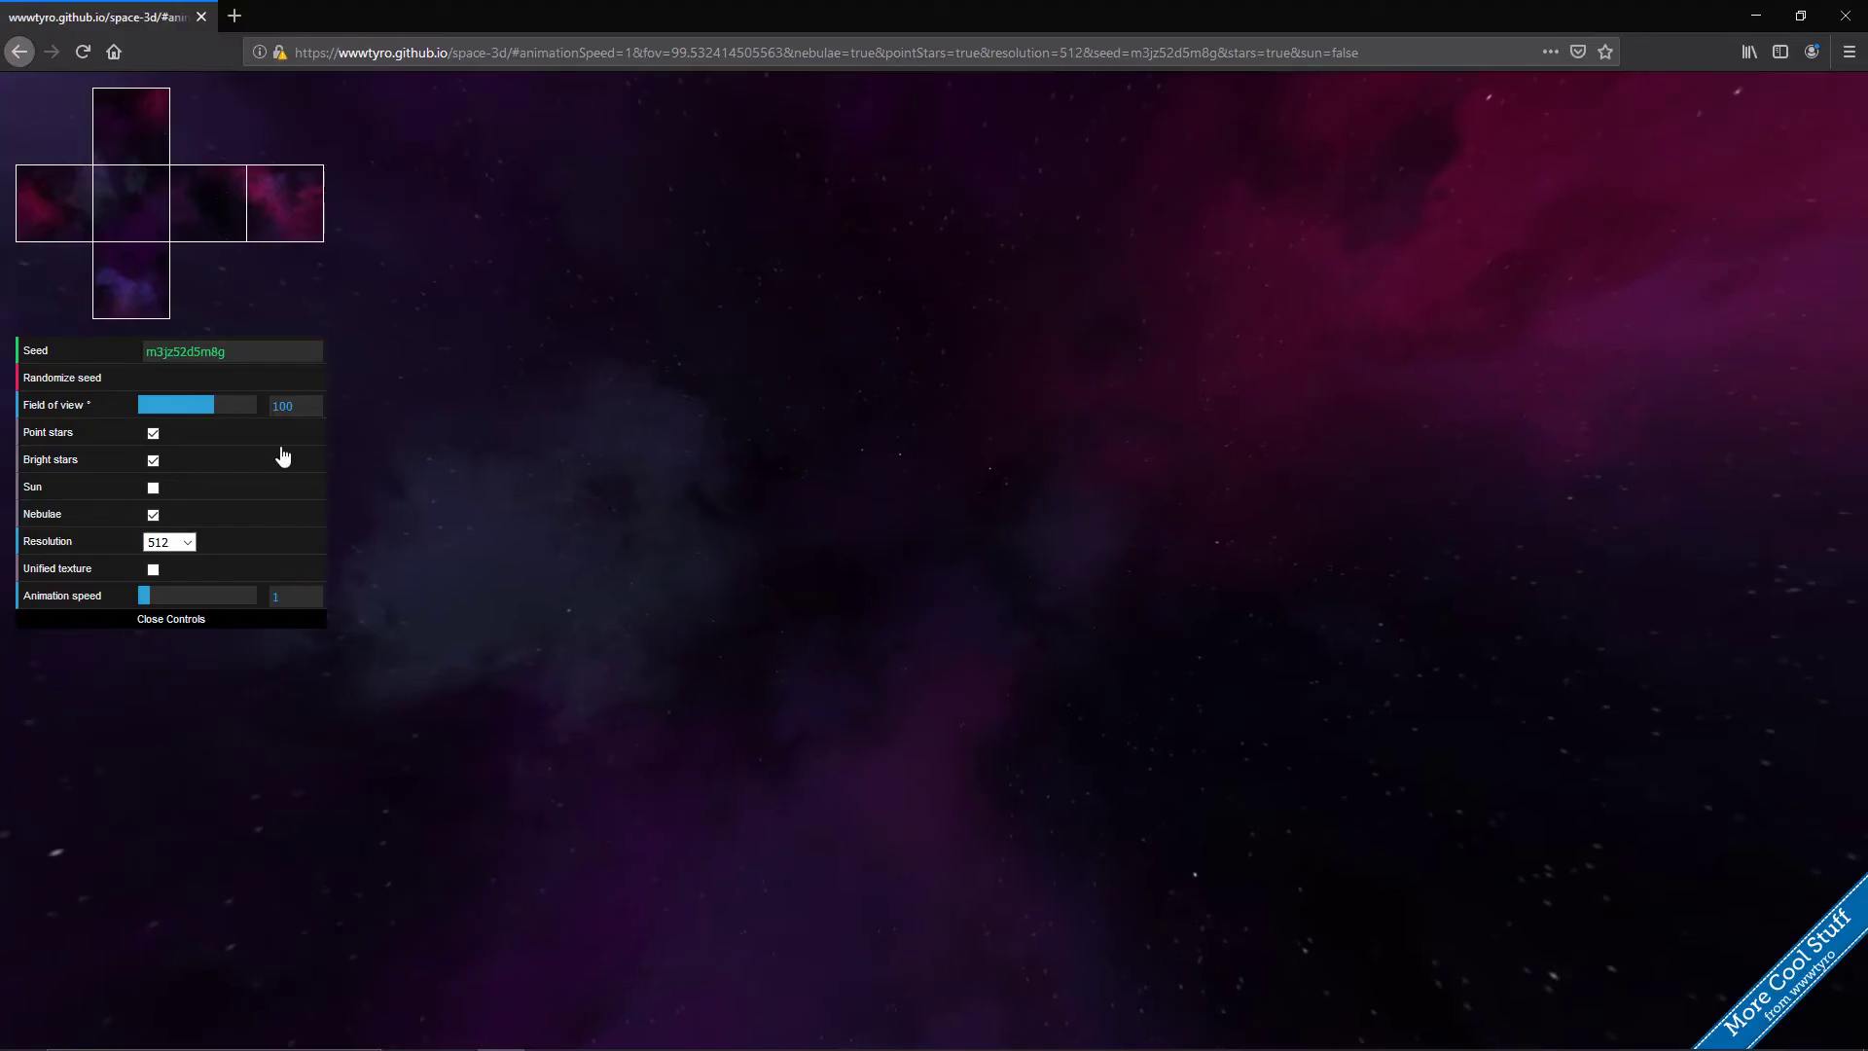
{"action": "left_click", "coordinate": [158, 543]}
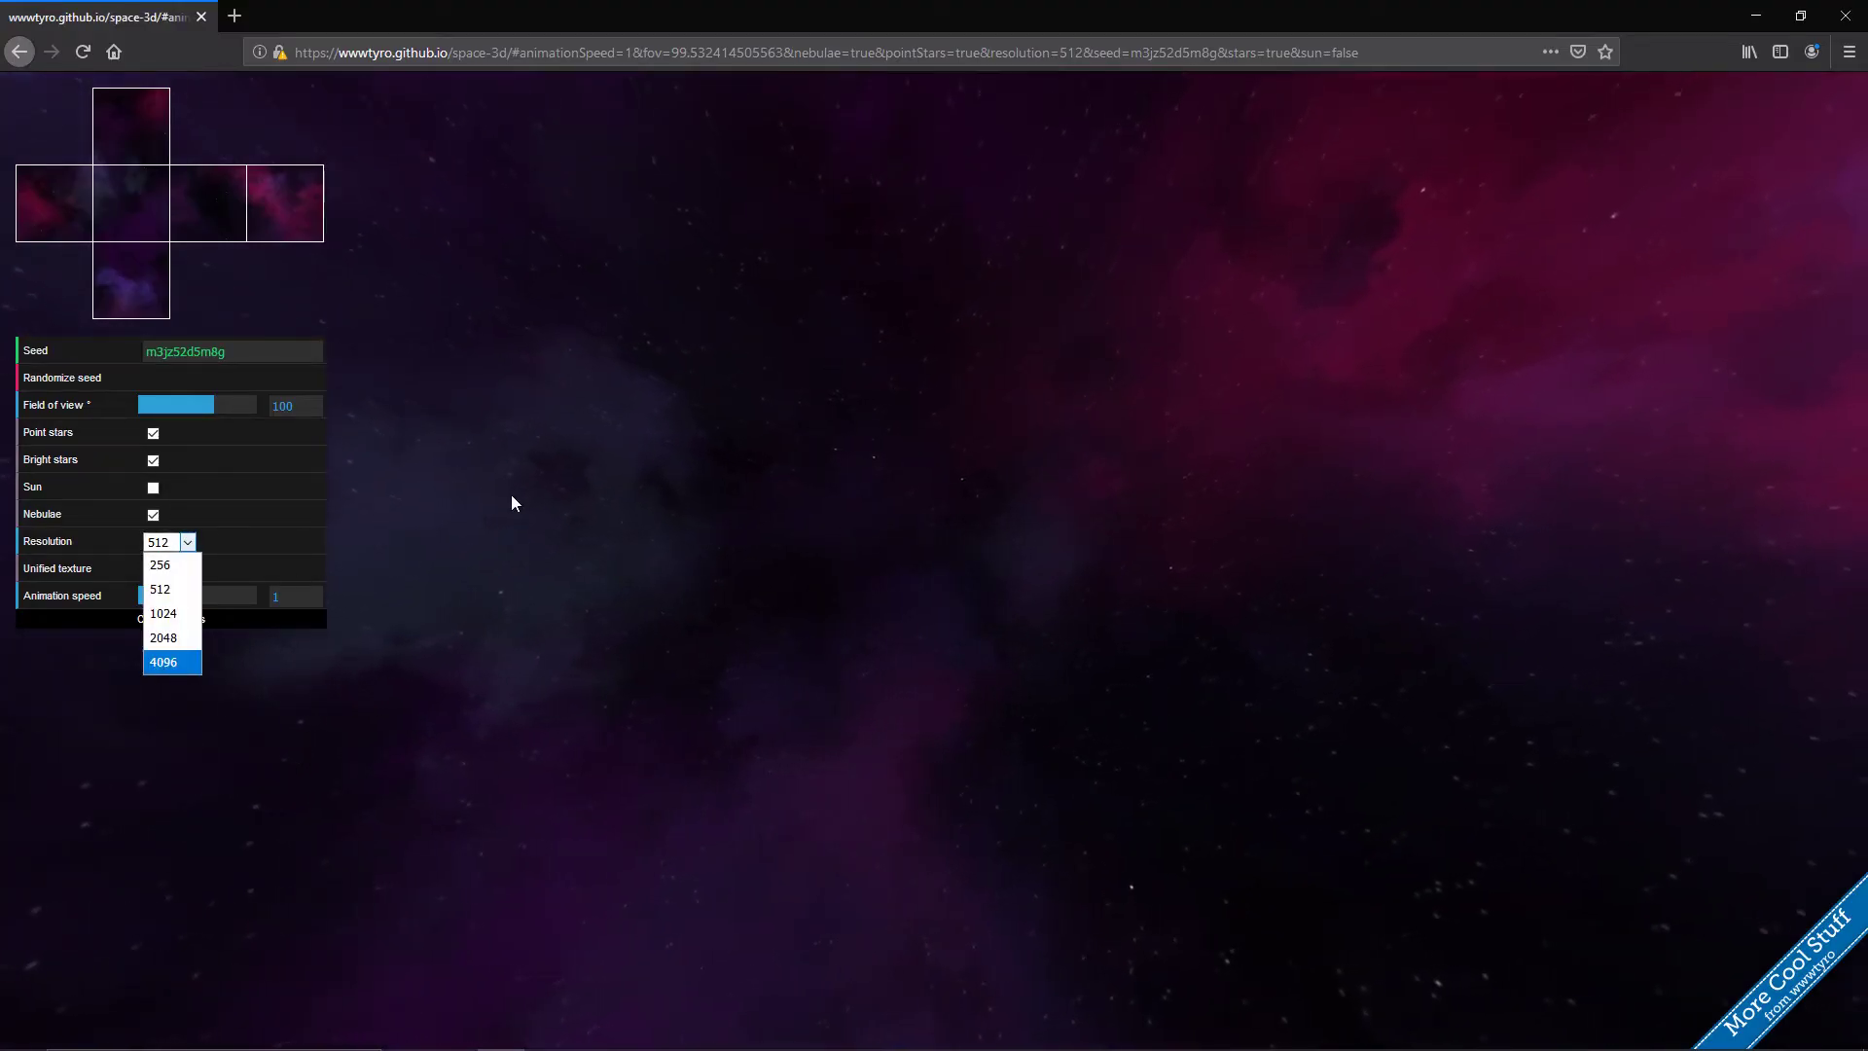
{"action": "key", "text": "alt+Tab"}
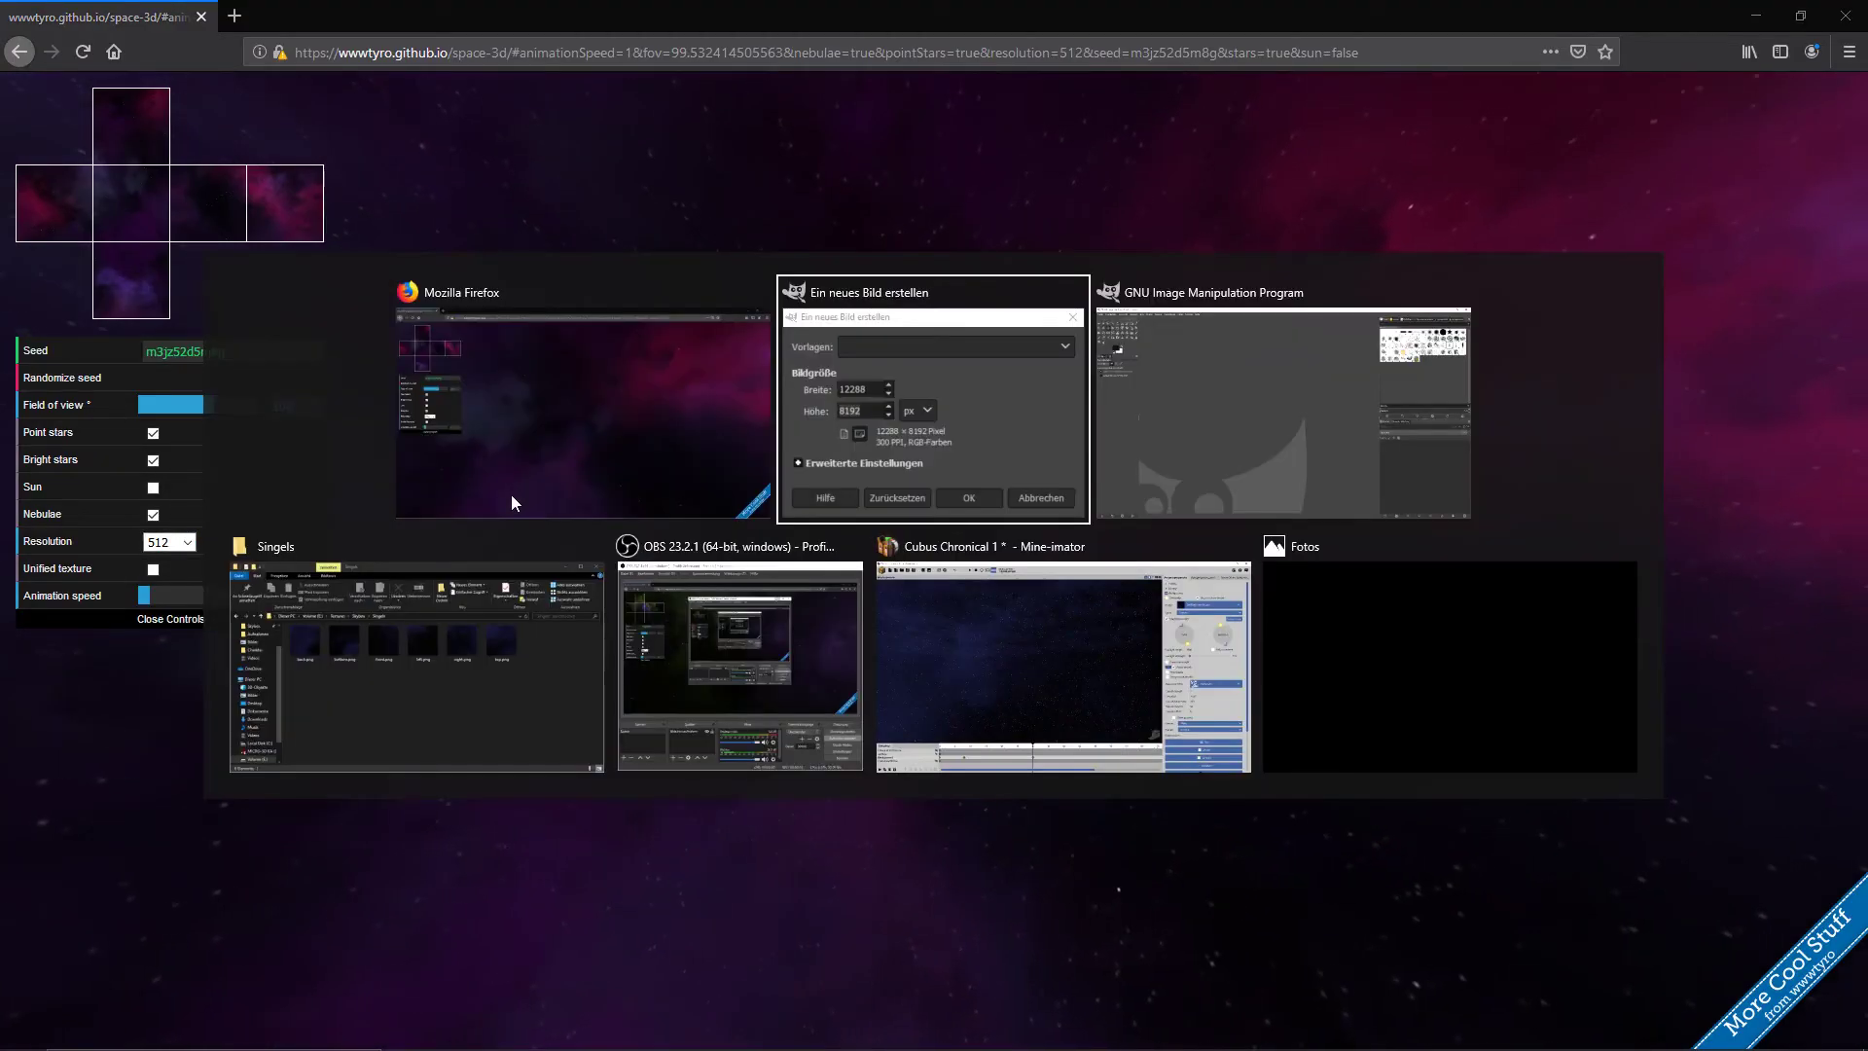
- Confirm the 12288 × 8192 pixel new image with its white background layer
{"action": "left_click", "coordinate": [382, 687]}
{"action": "key", "text": "alt+Tab"}
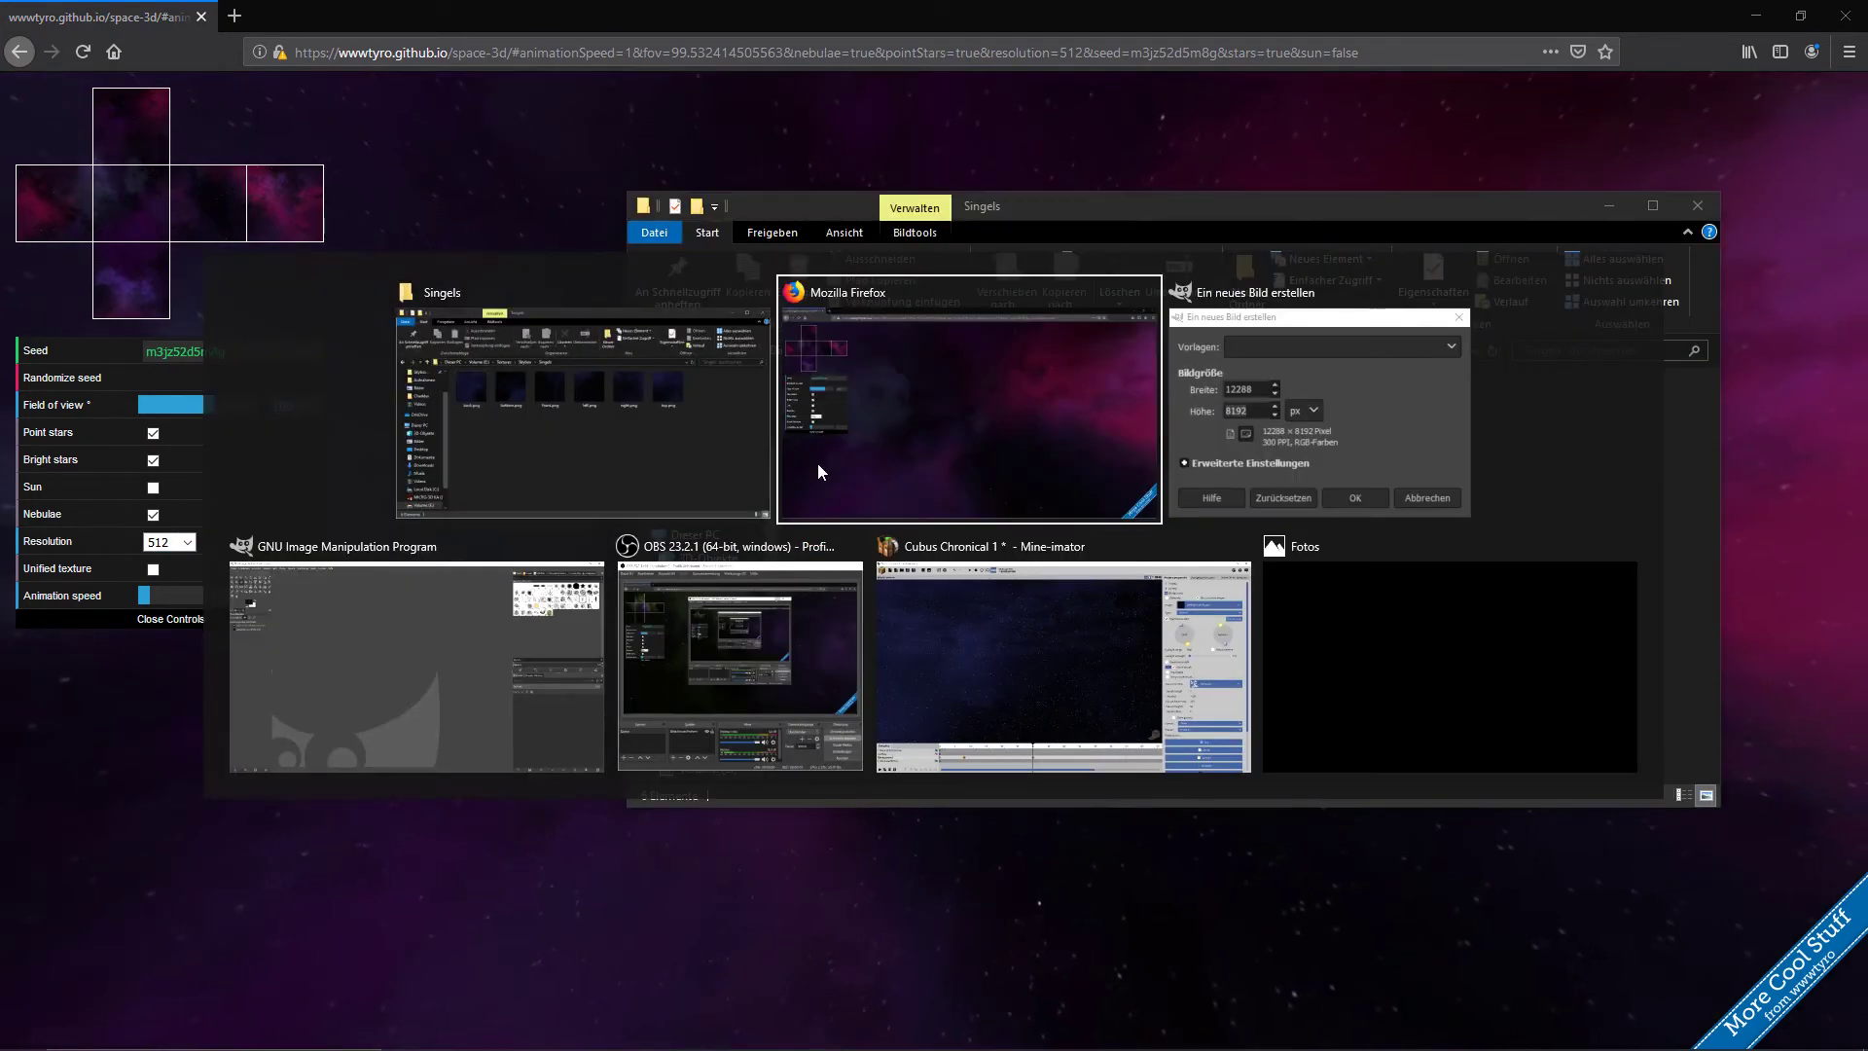
{"action": "key", "text": "Tab"}
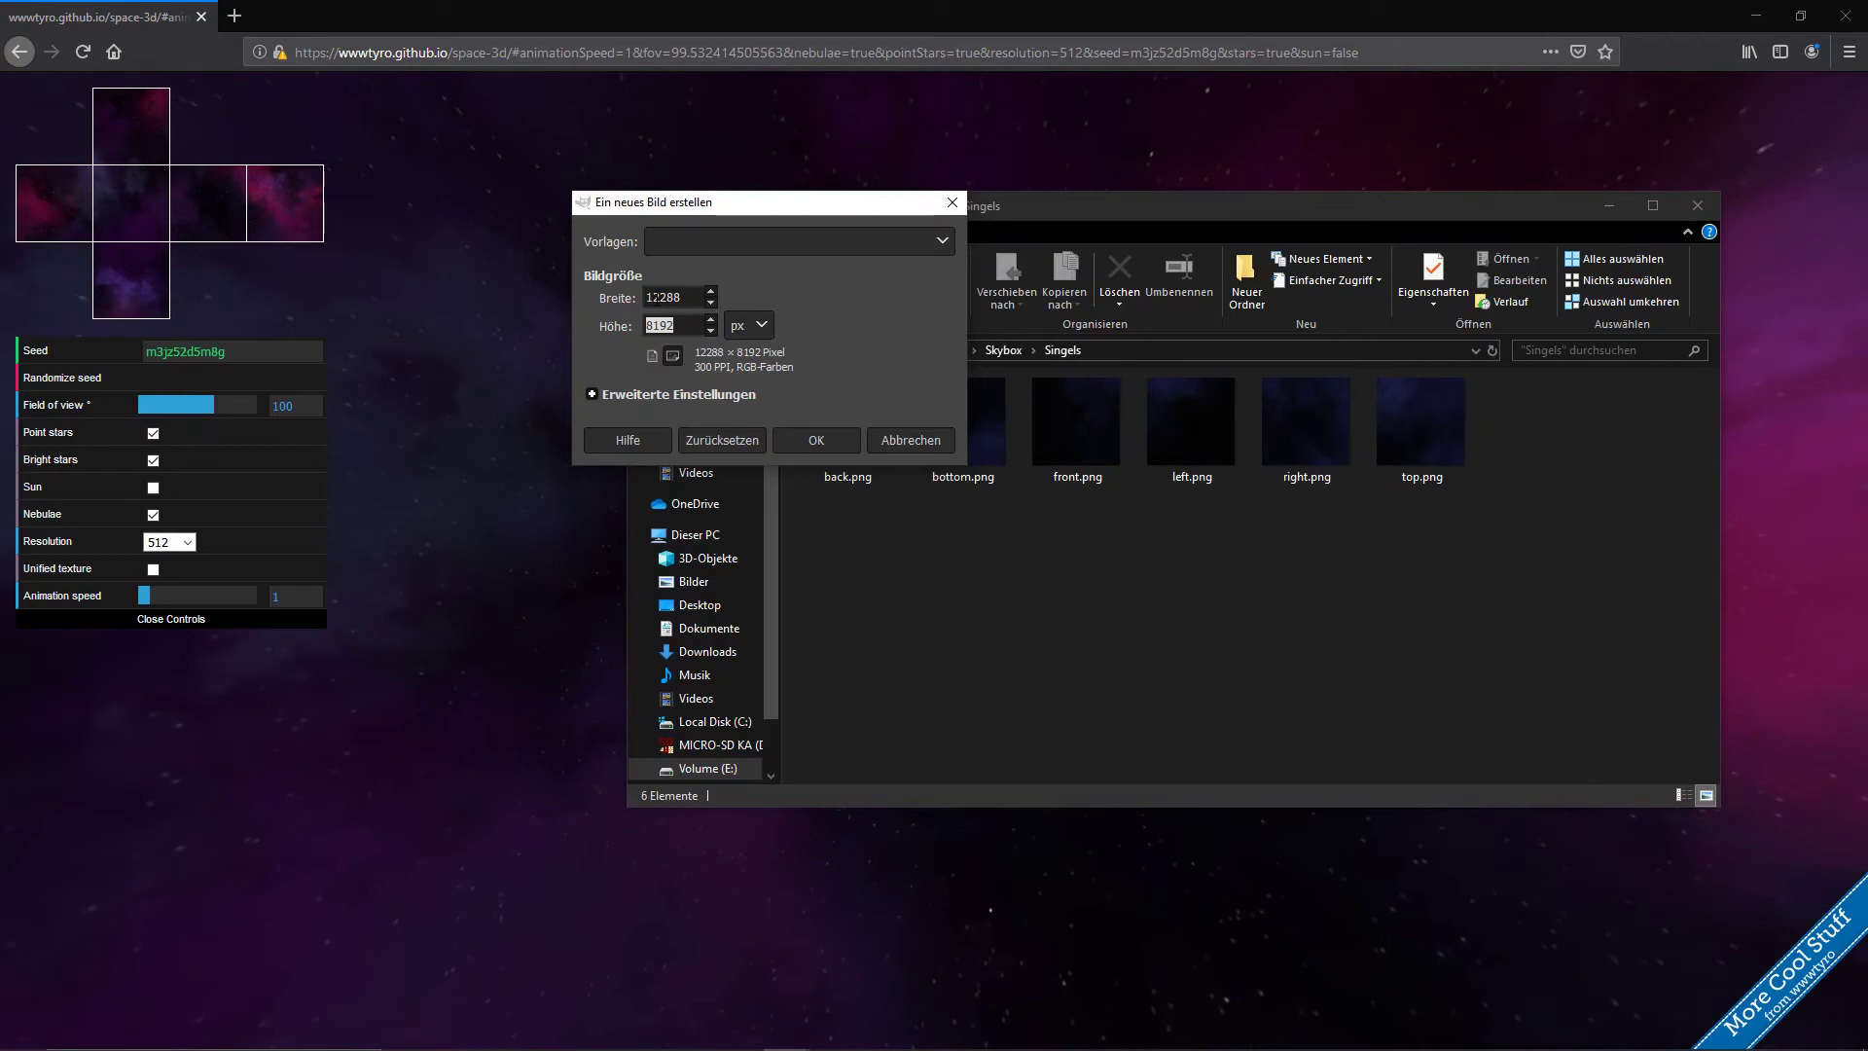
{"action": "key", "text": "shift+Tab"}
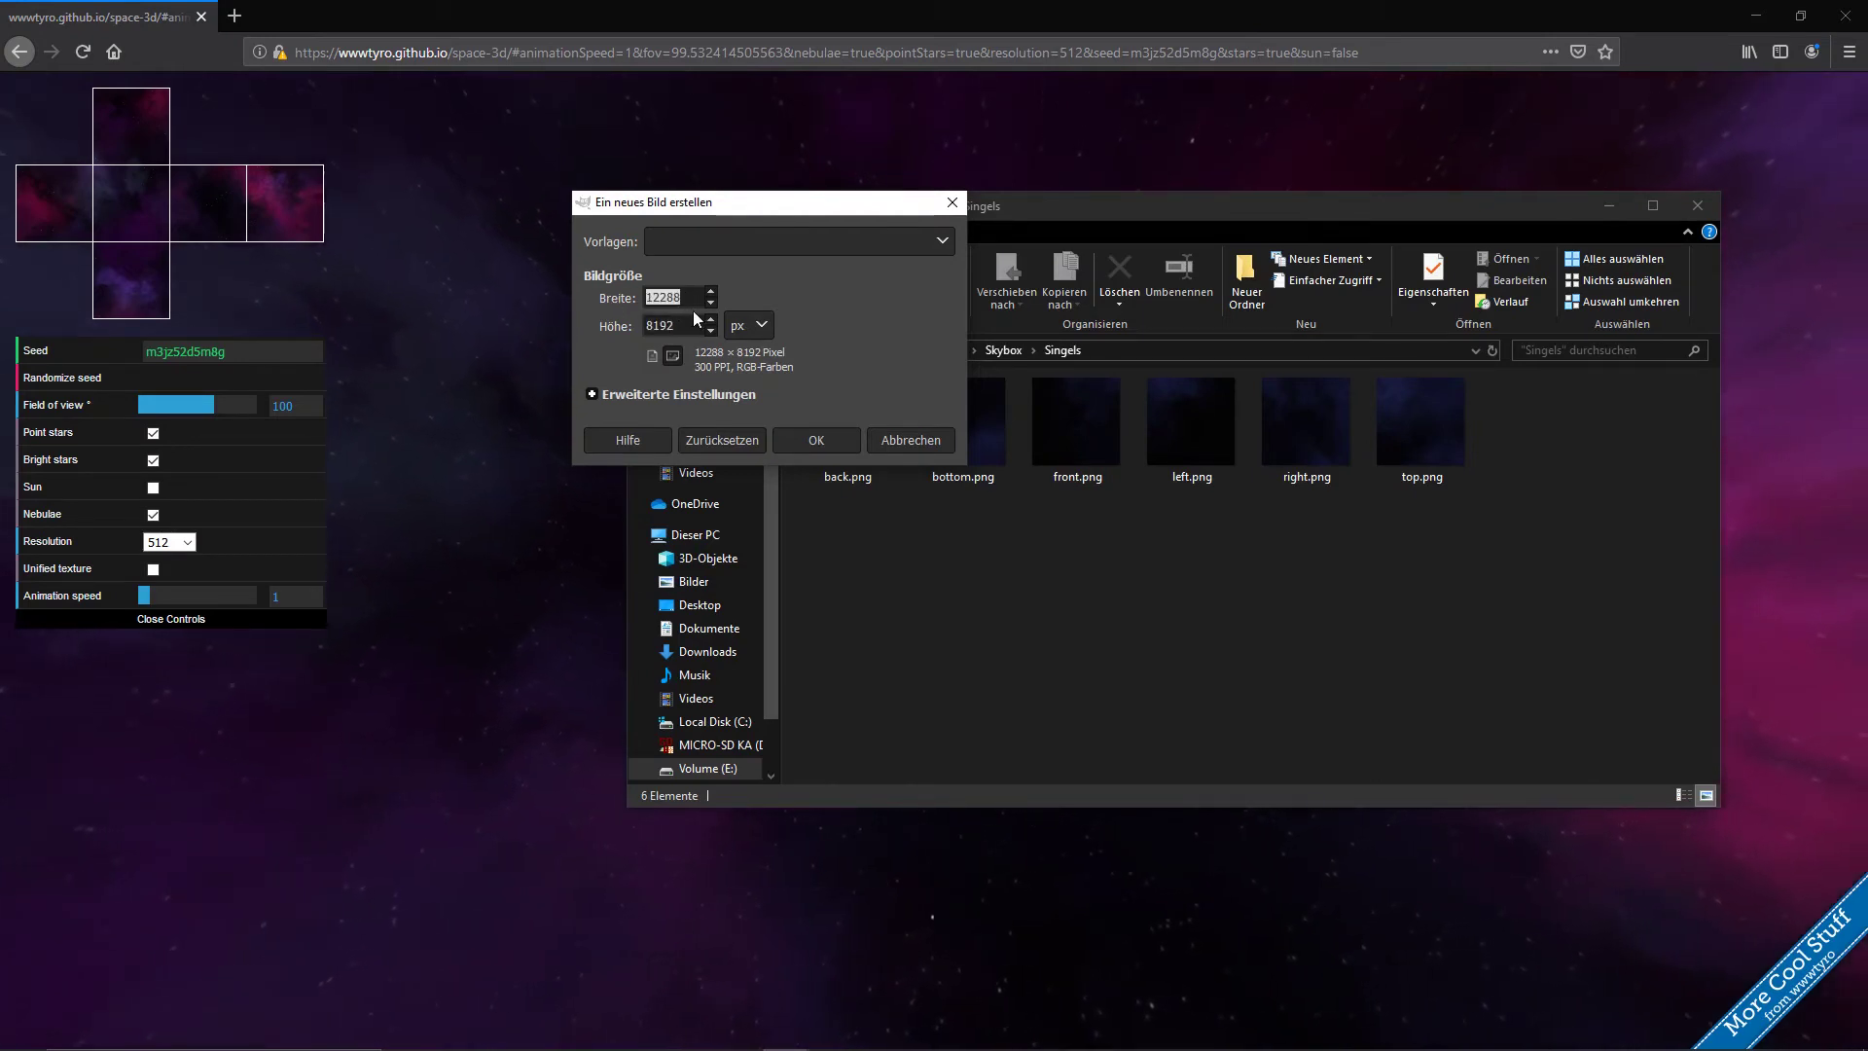
{"action": "left_click", "coordinate": [823, 440]}
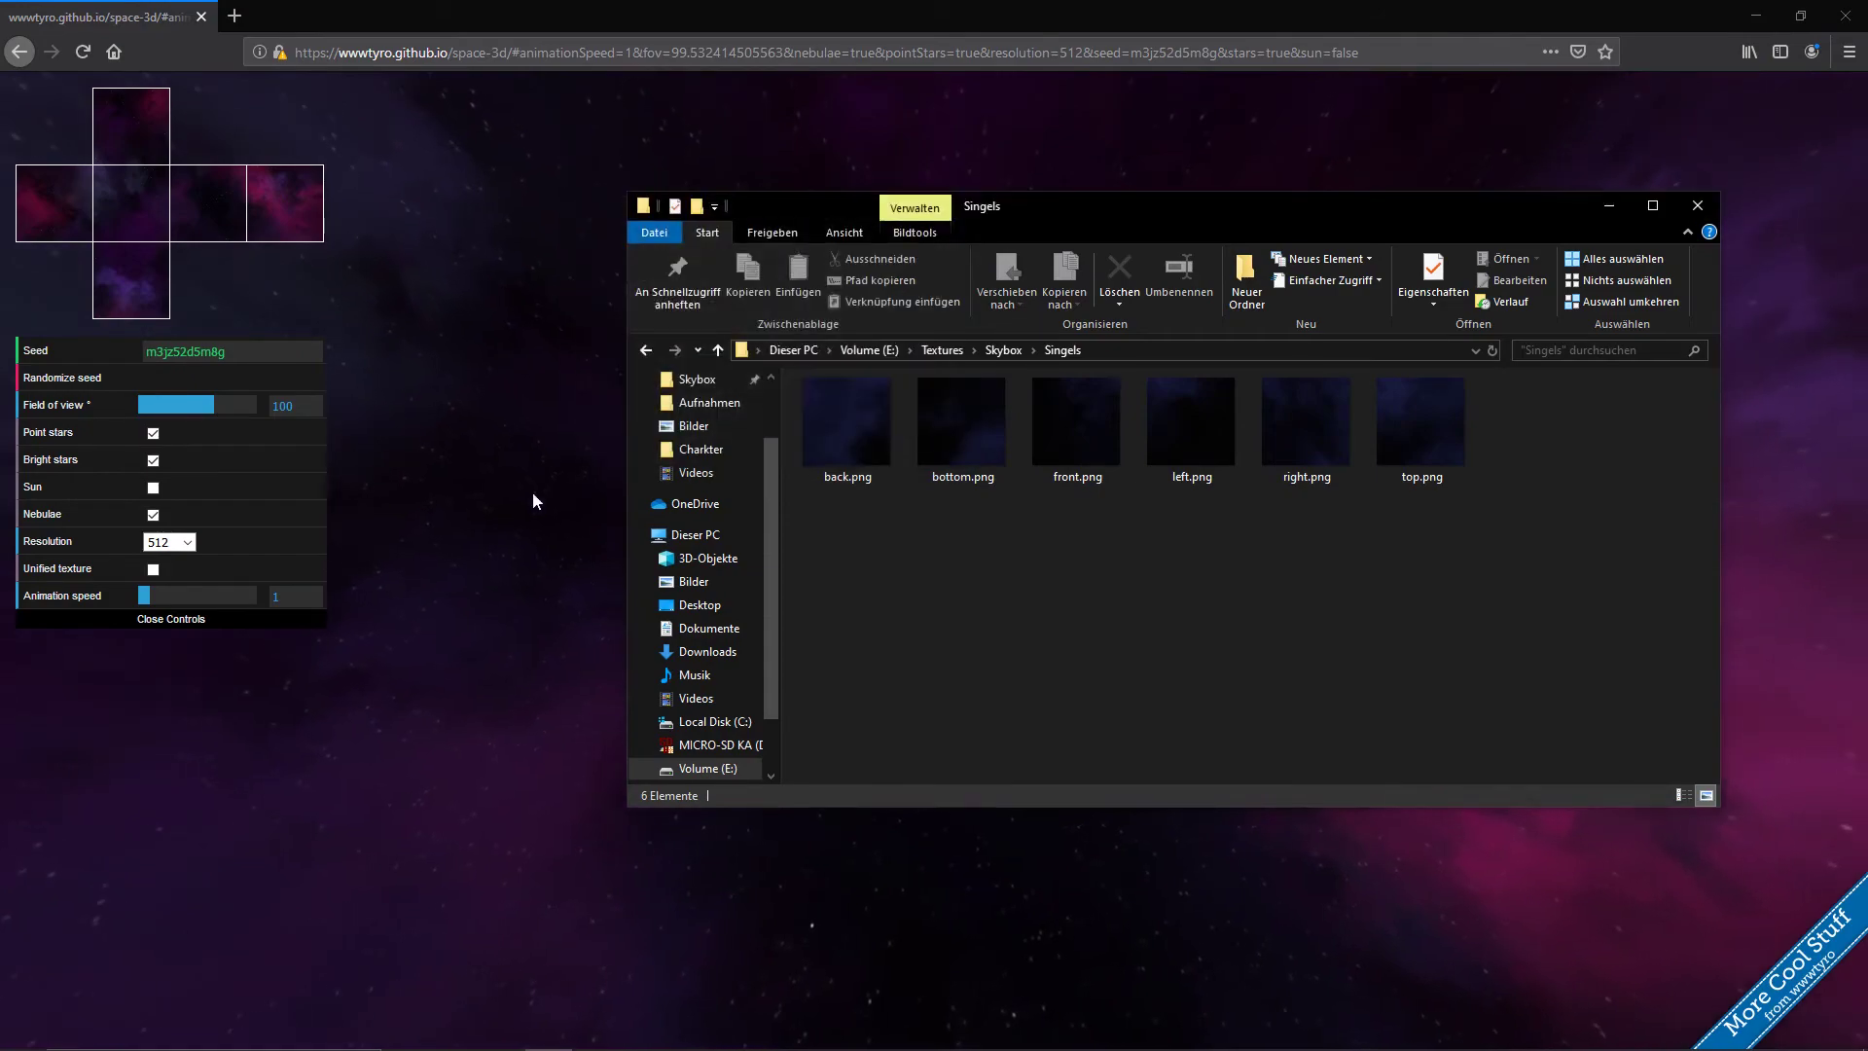
{"action": "key", "text": "alt+Tab"}
{"action": "key", "text": "alt+Tab"}
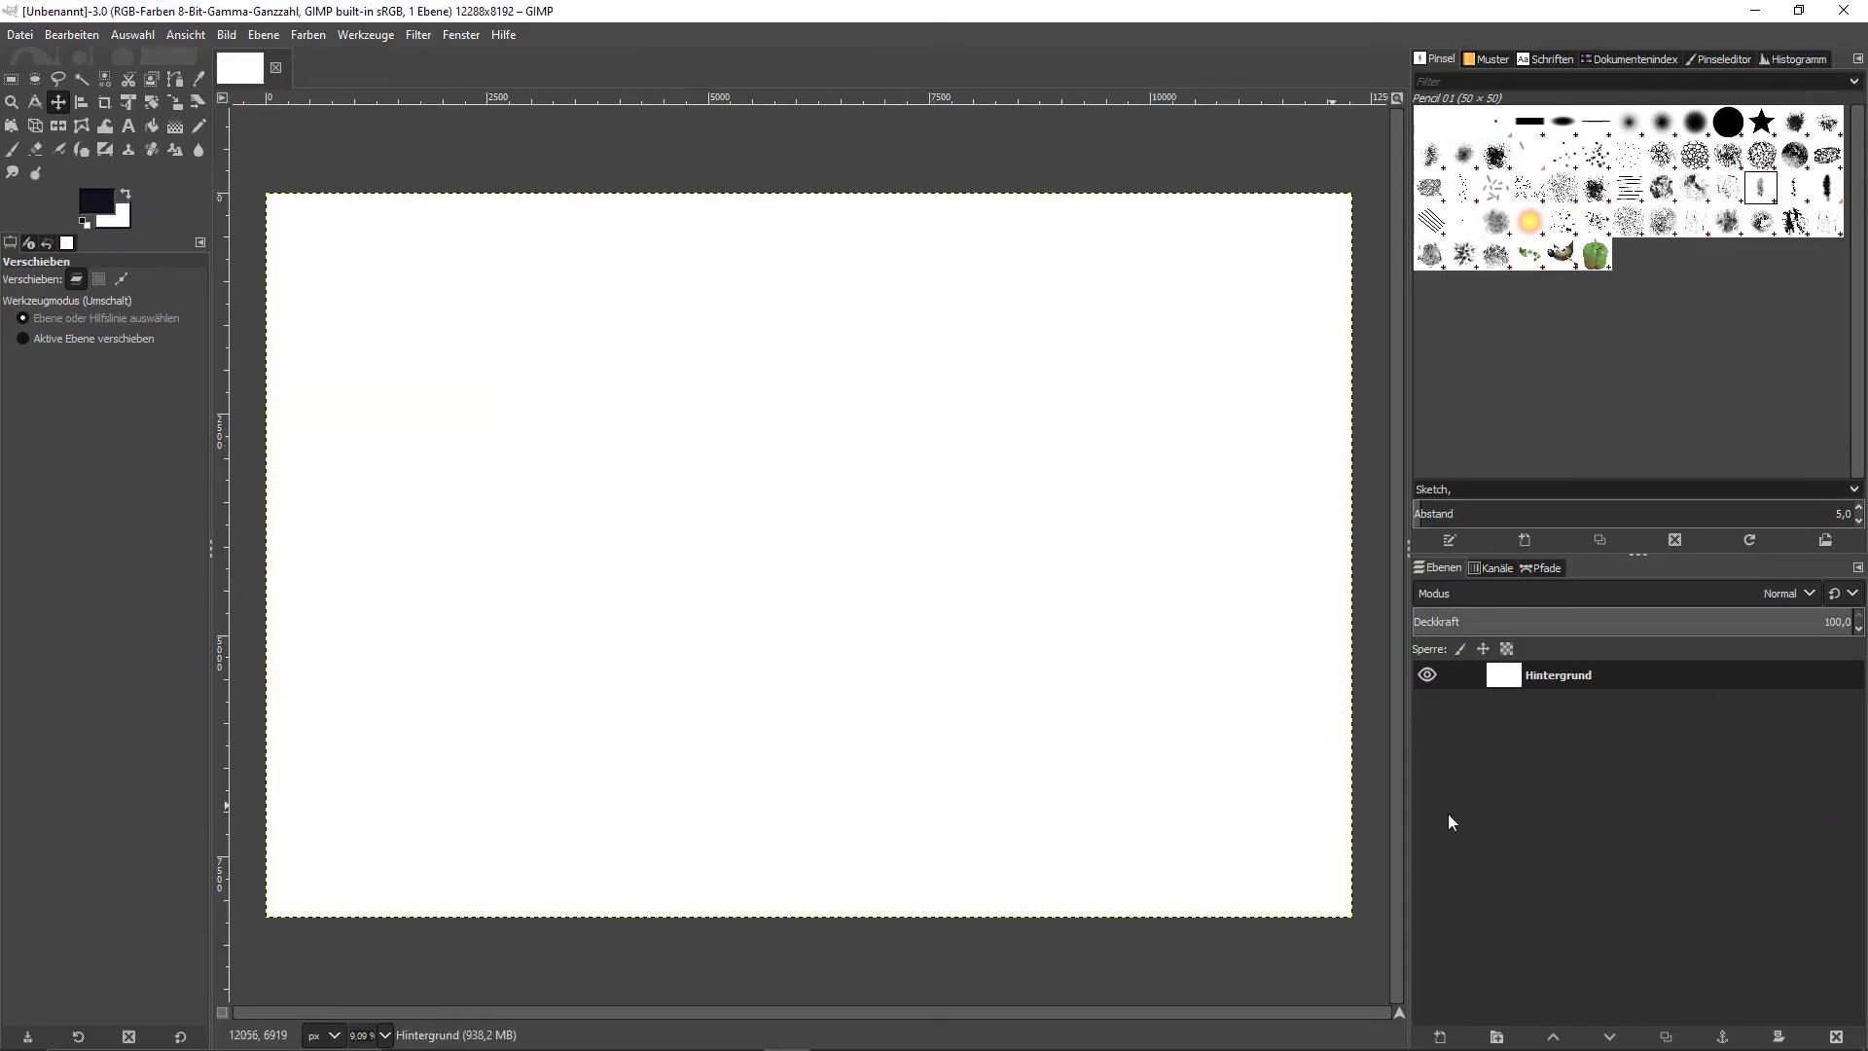
- Delete the white Hintergrund layer and drop back.png in as a layer at the lower-left corner
{"action": "left_click", "coordinate": [1591, 680]}
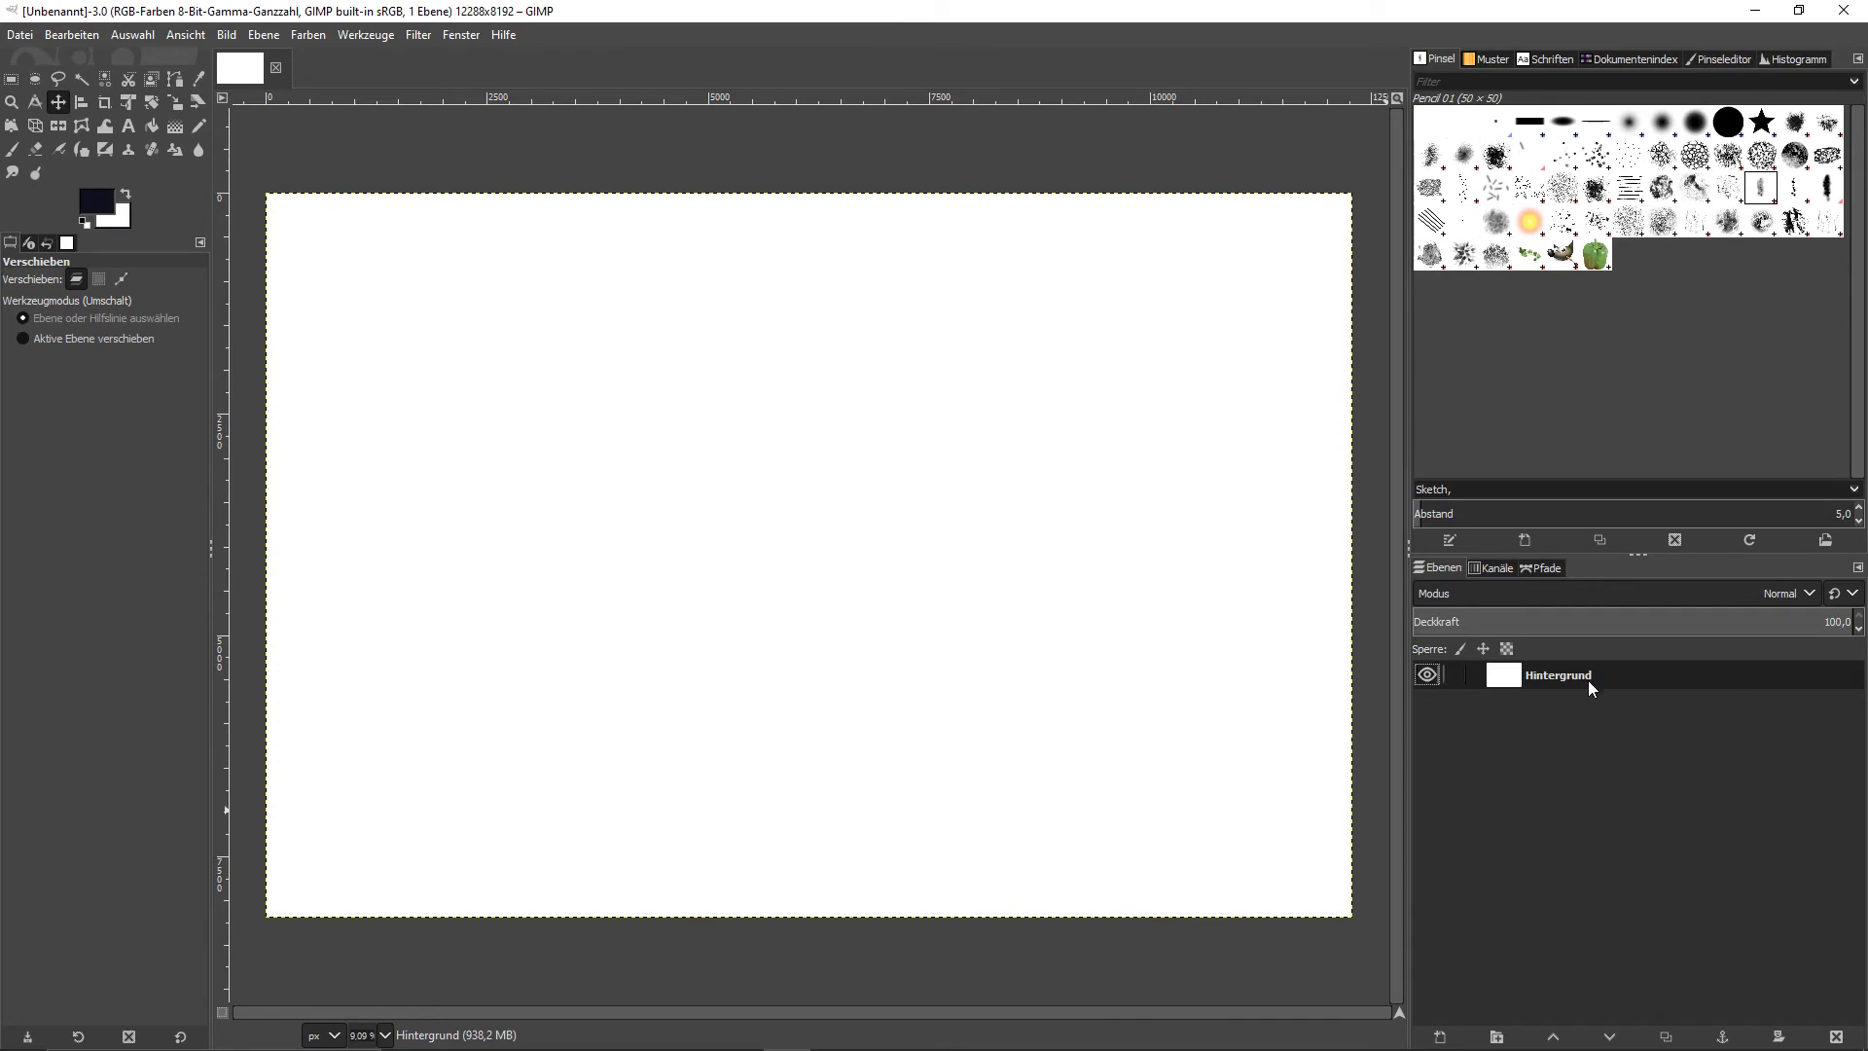
{"action": "left_click", "coordinate": [1837, 1037]}
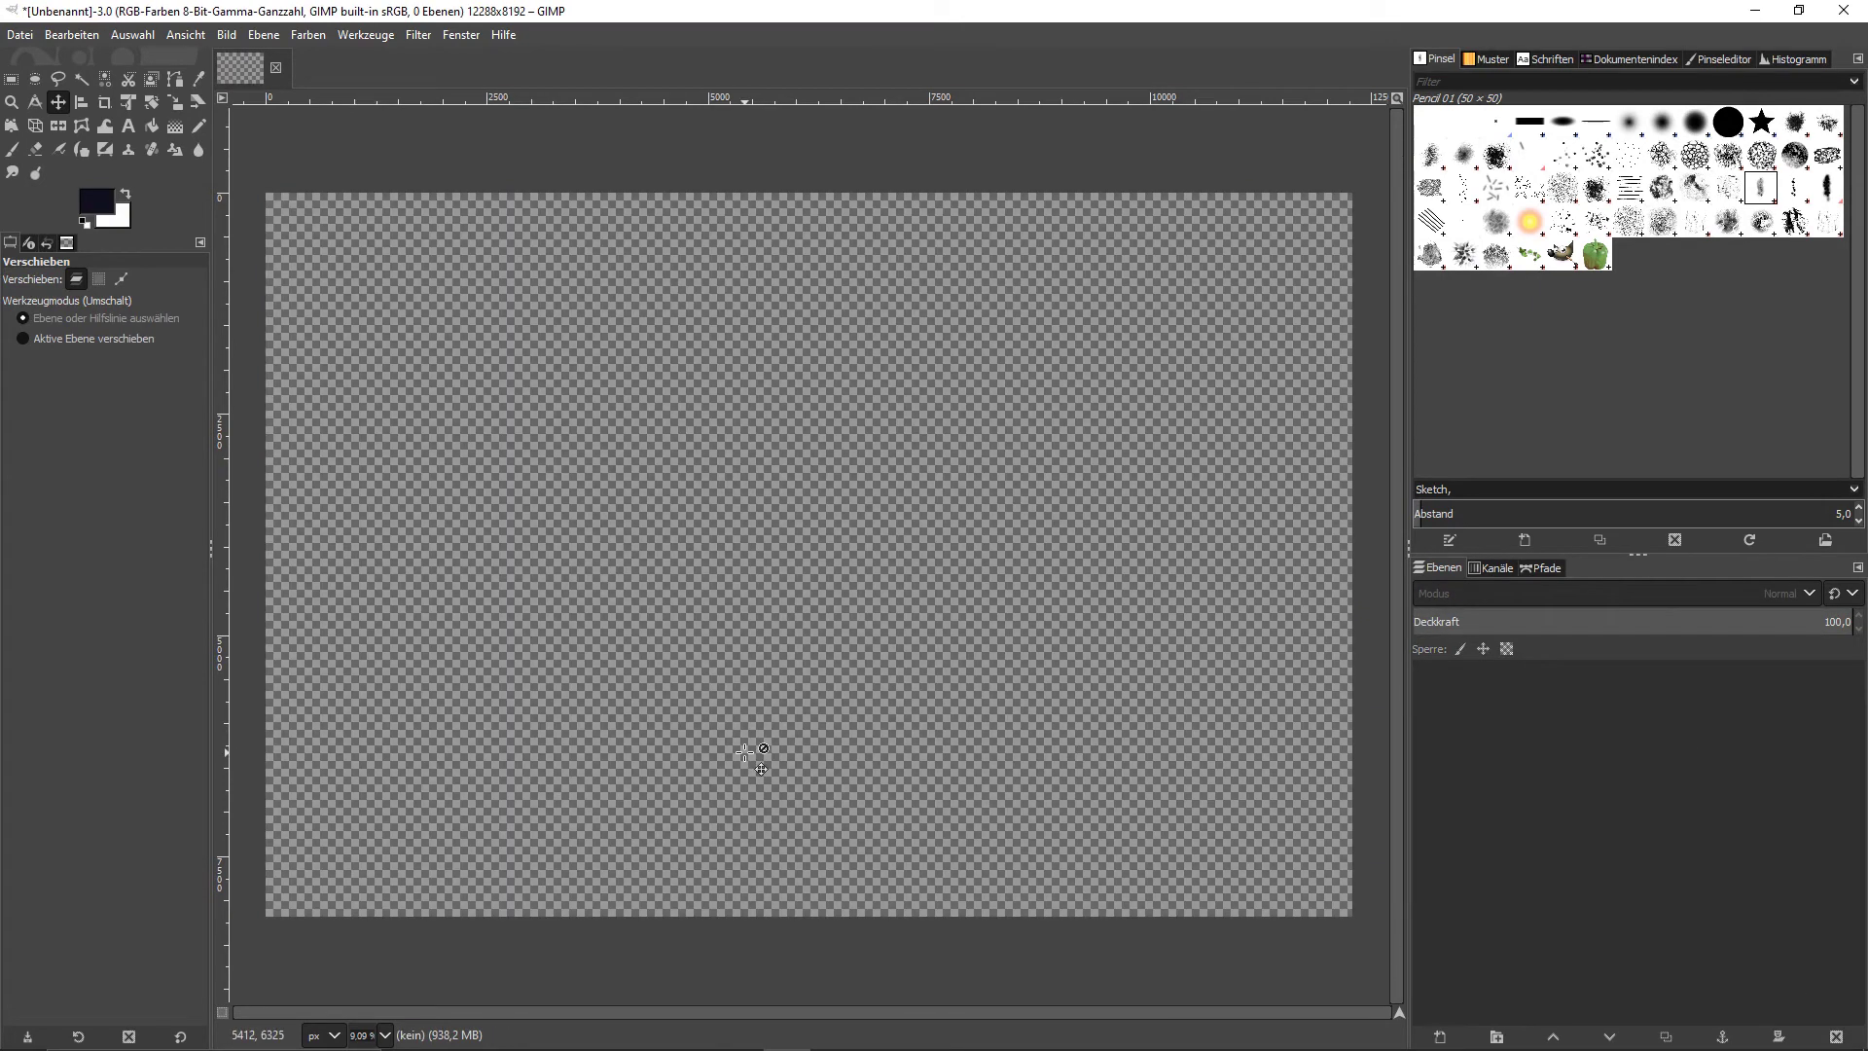
{"action": "key", "text": "alt+Tab"}
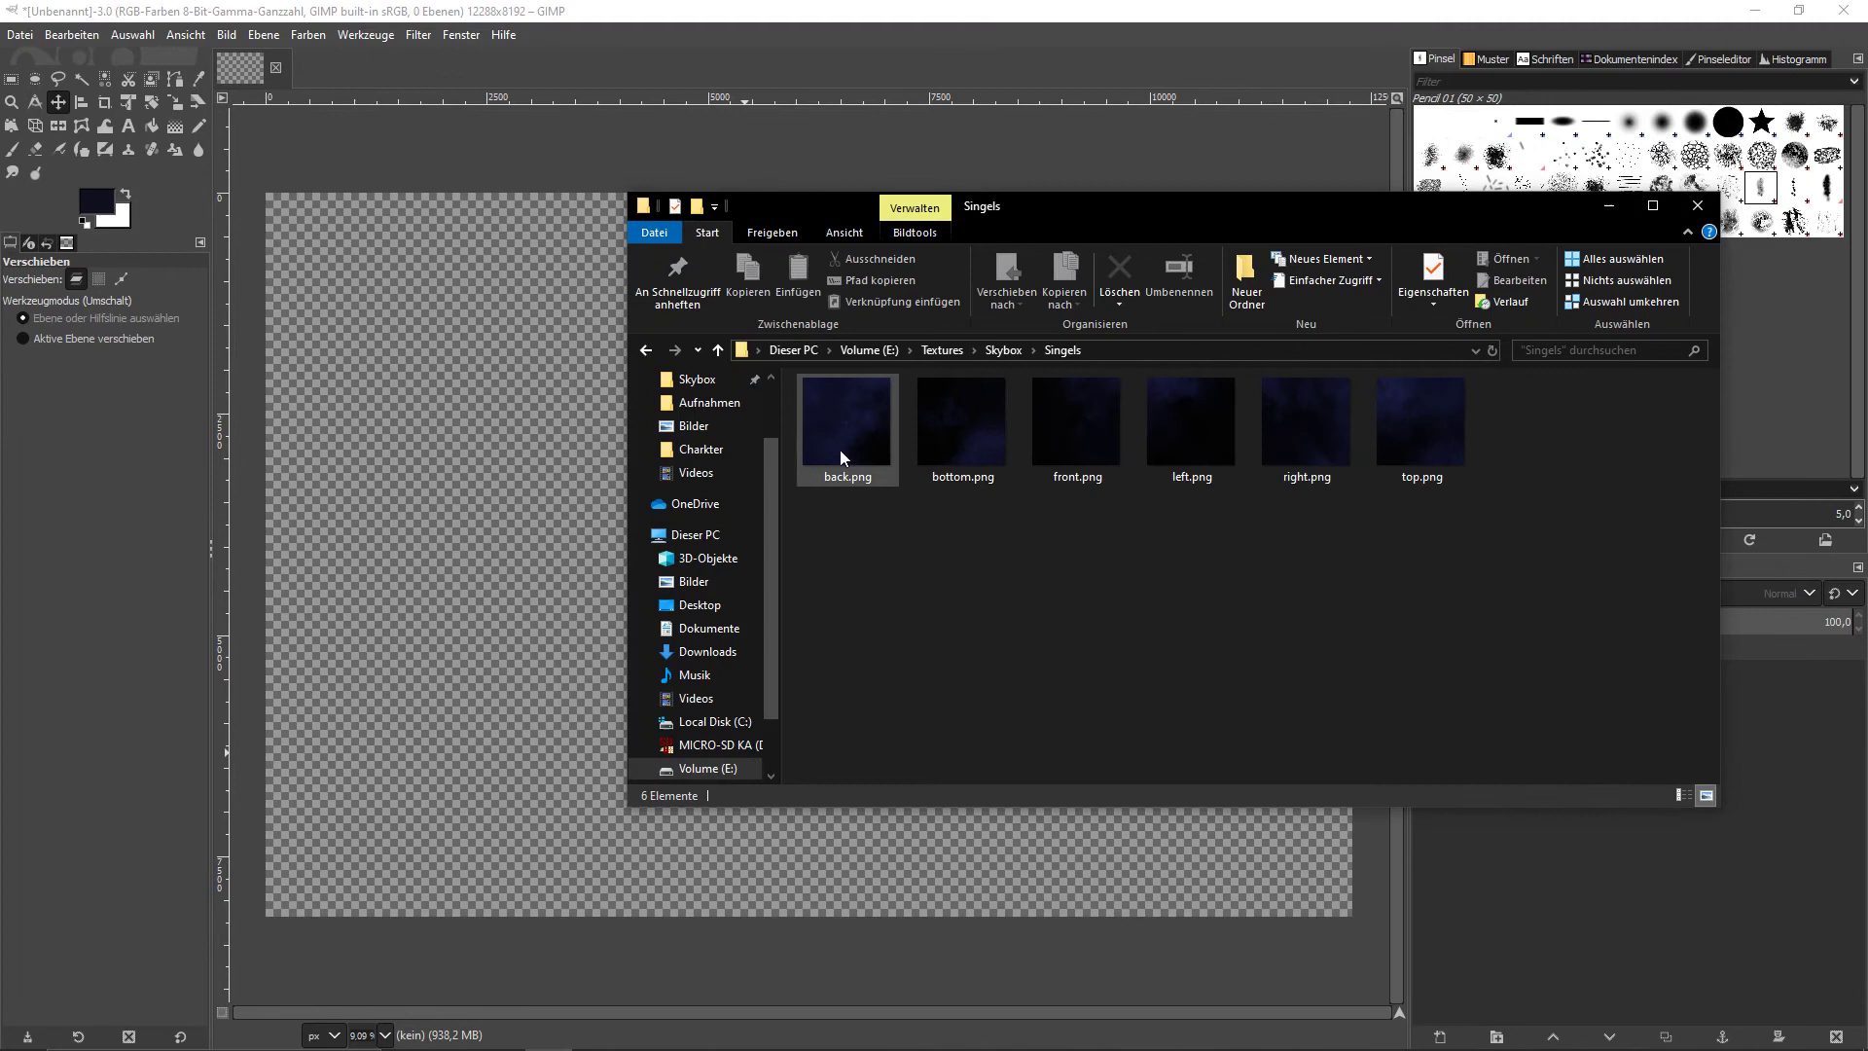
{"action": "left_click", "coordinate": [852, 440]}
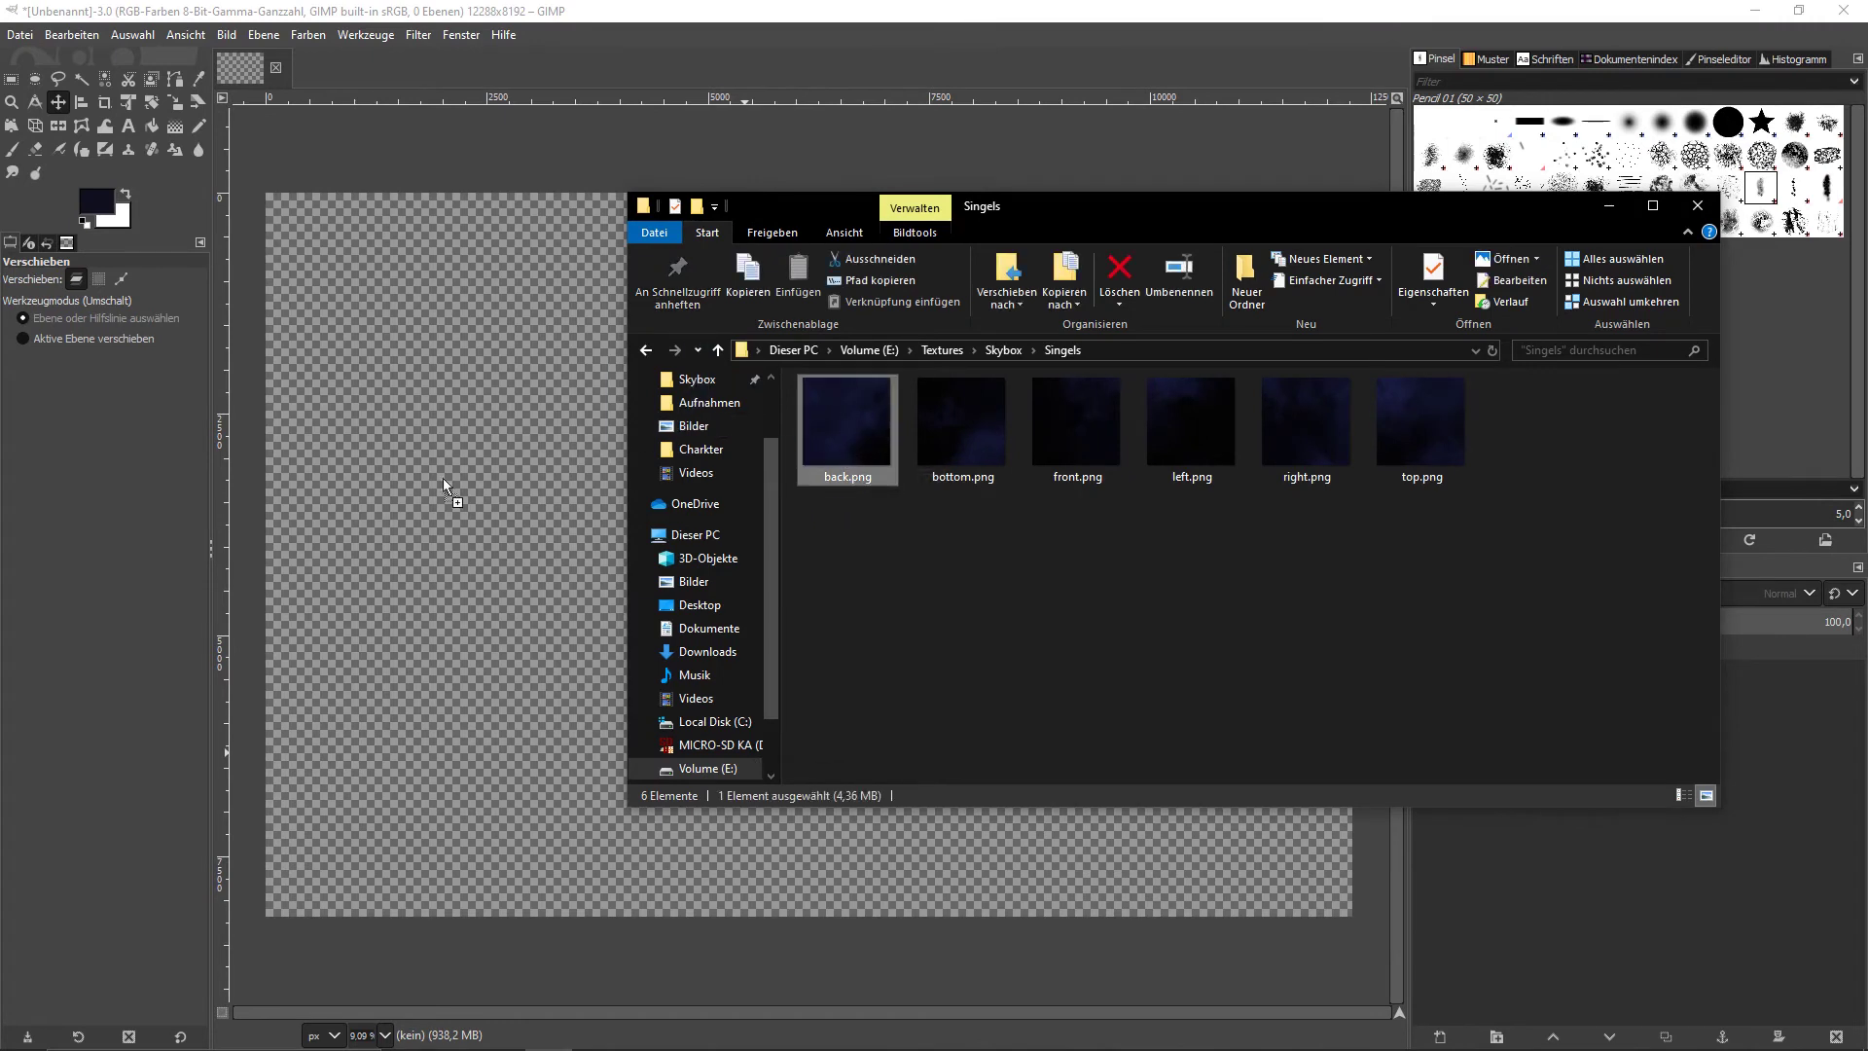
{"action": "left_click_drag", "start_coordinate": [444, 480], "coordinate": [431, 484]}
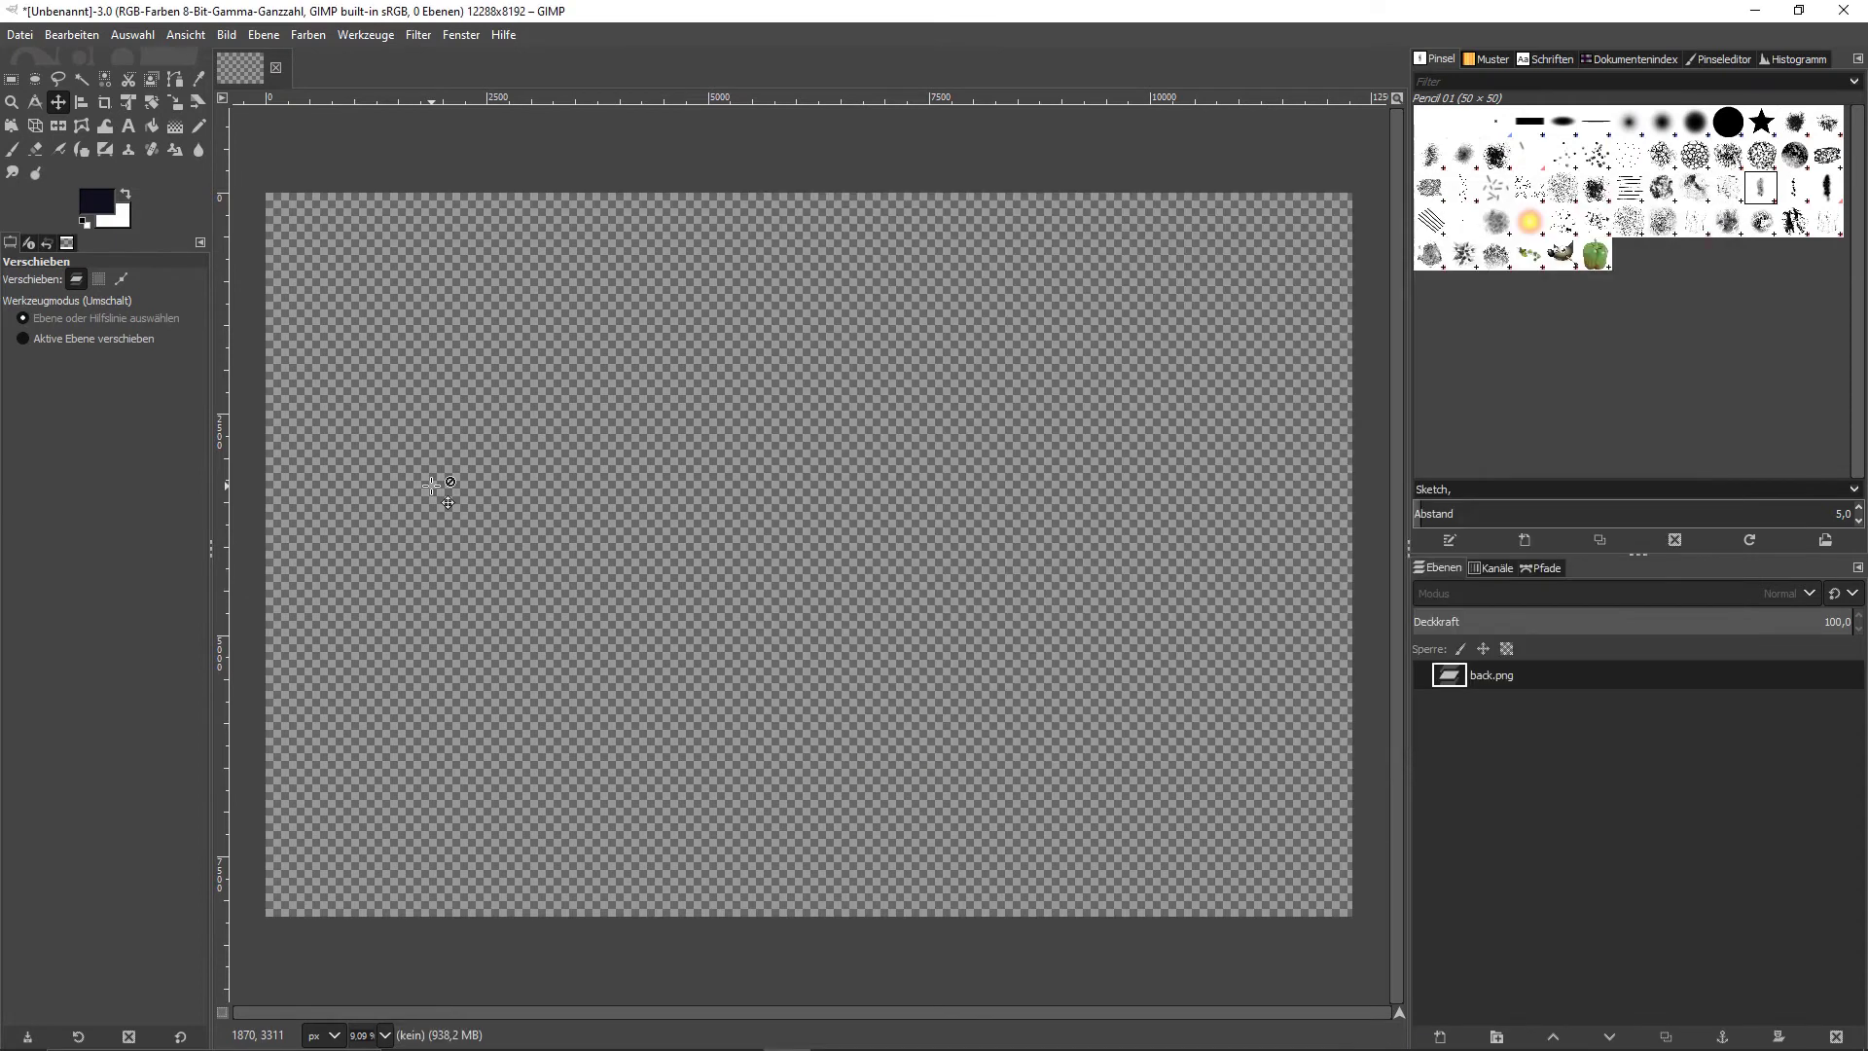
{"action": "left_click_drag", "start_coordinate": [769, 533], "coordinate": [413, 713]}
{"action": "key", "text": "alt+Tab"}
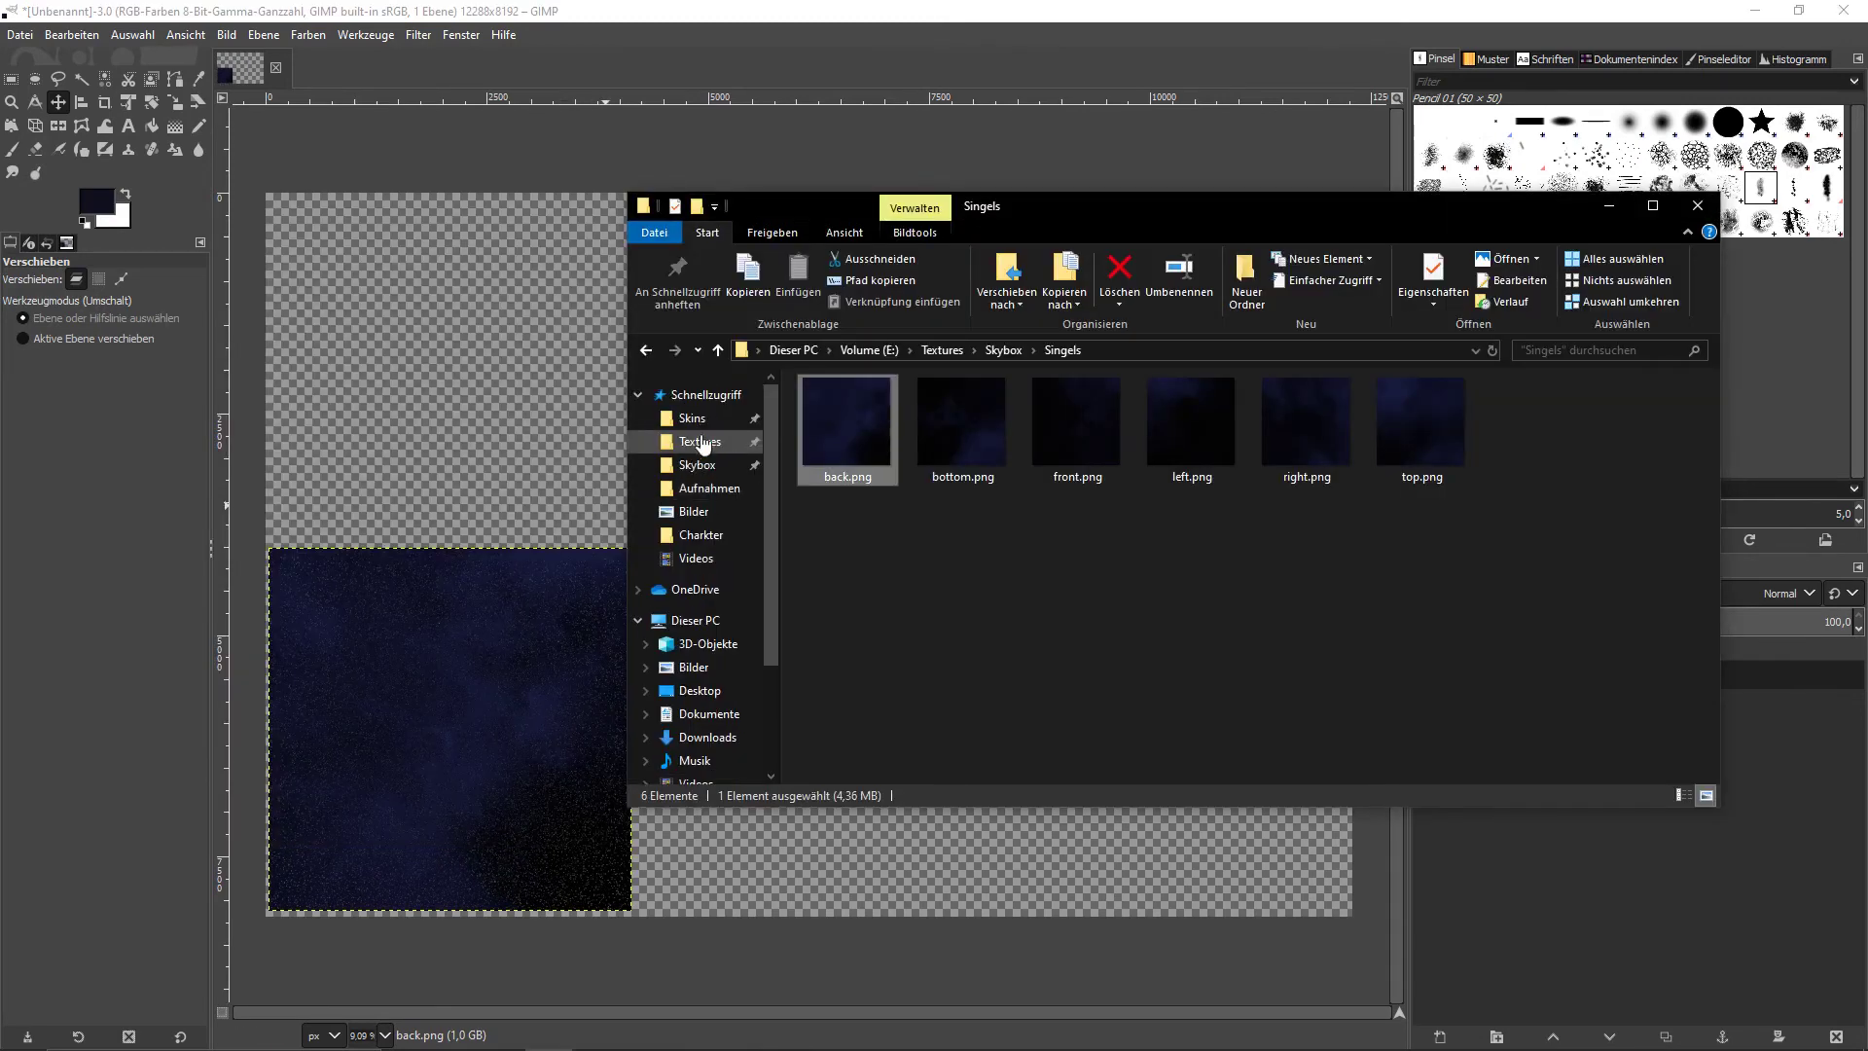
- View cube.png from Quick access in Photos for the face layout, then nudge back.png down-left
{"action": "left_click", "coordinate": [697, 513]}
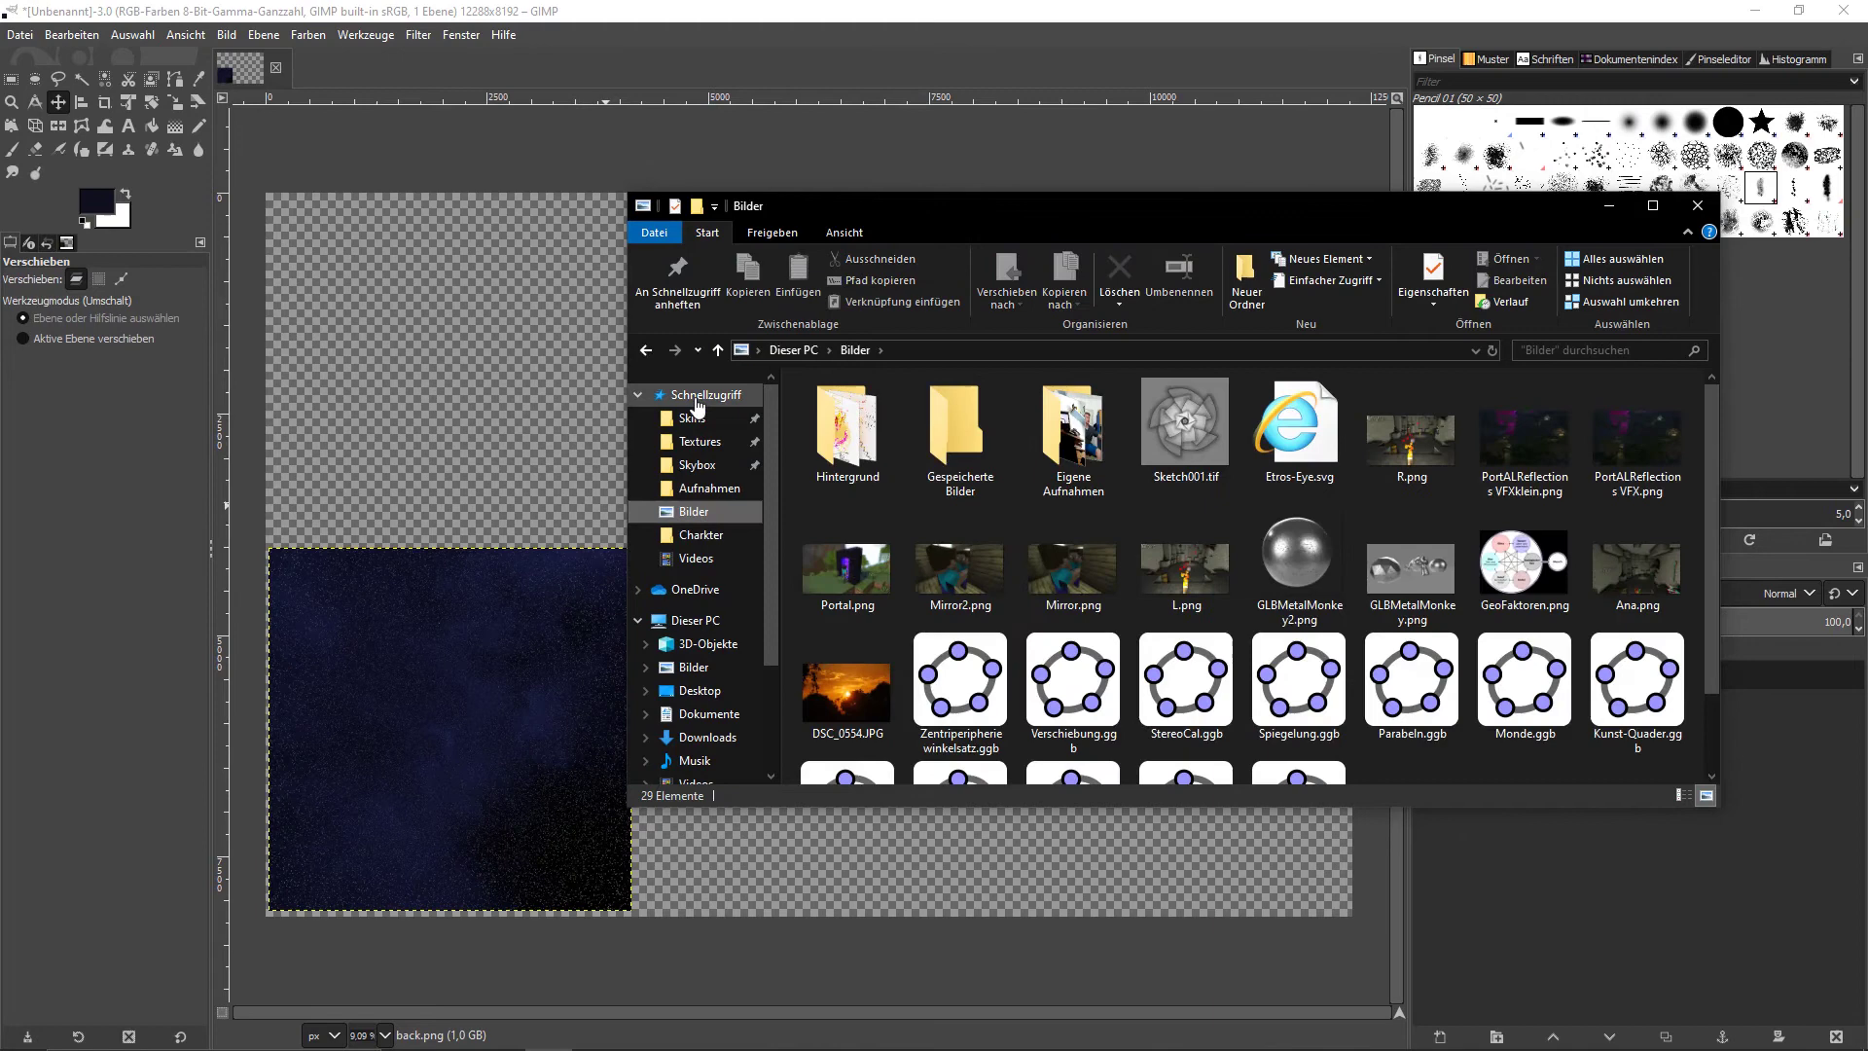
{"action": "left_click", "coordinate": [706, 394]}
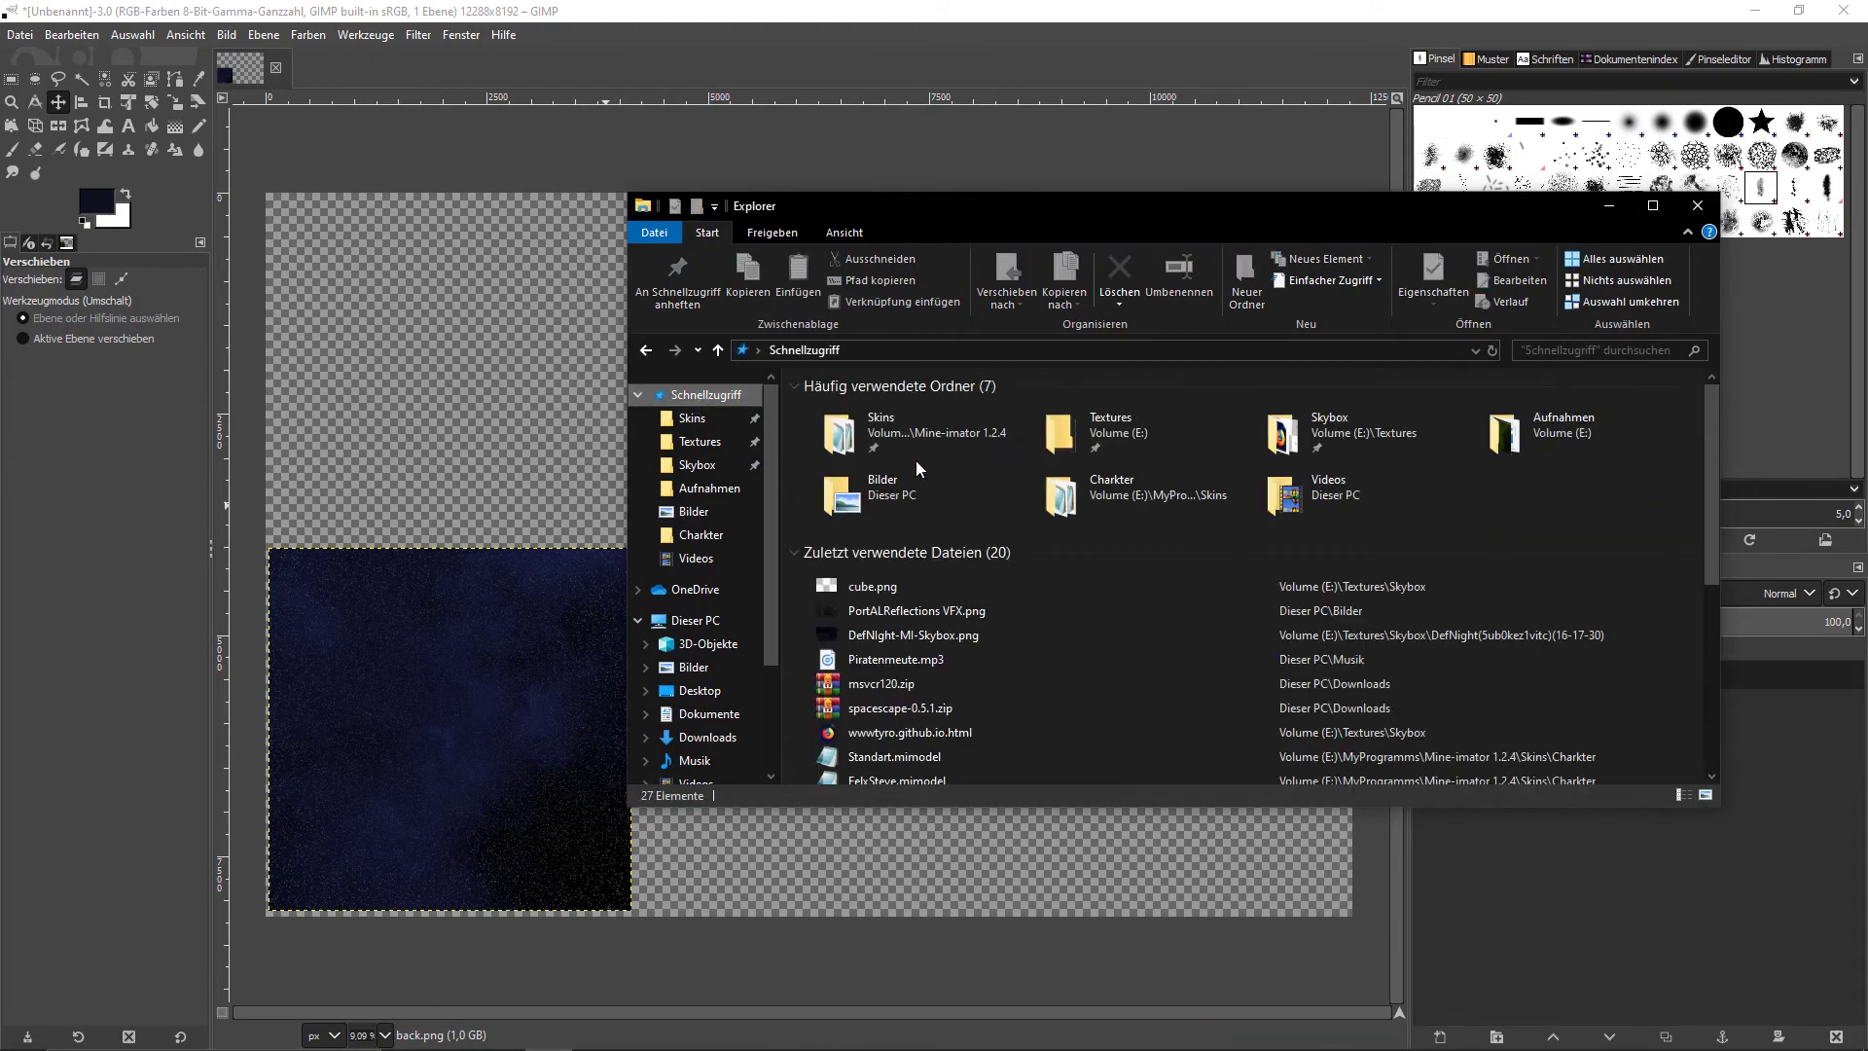
{"action": "left_click", "coordinate": [919, 583]}
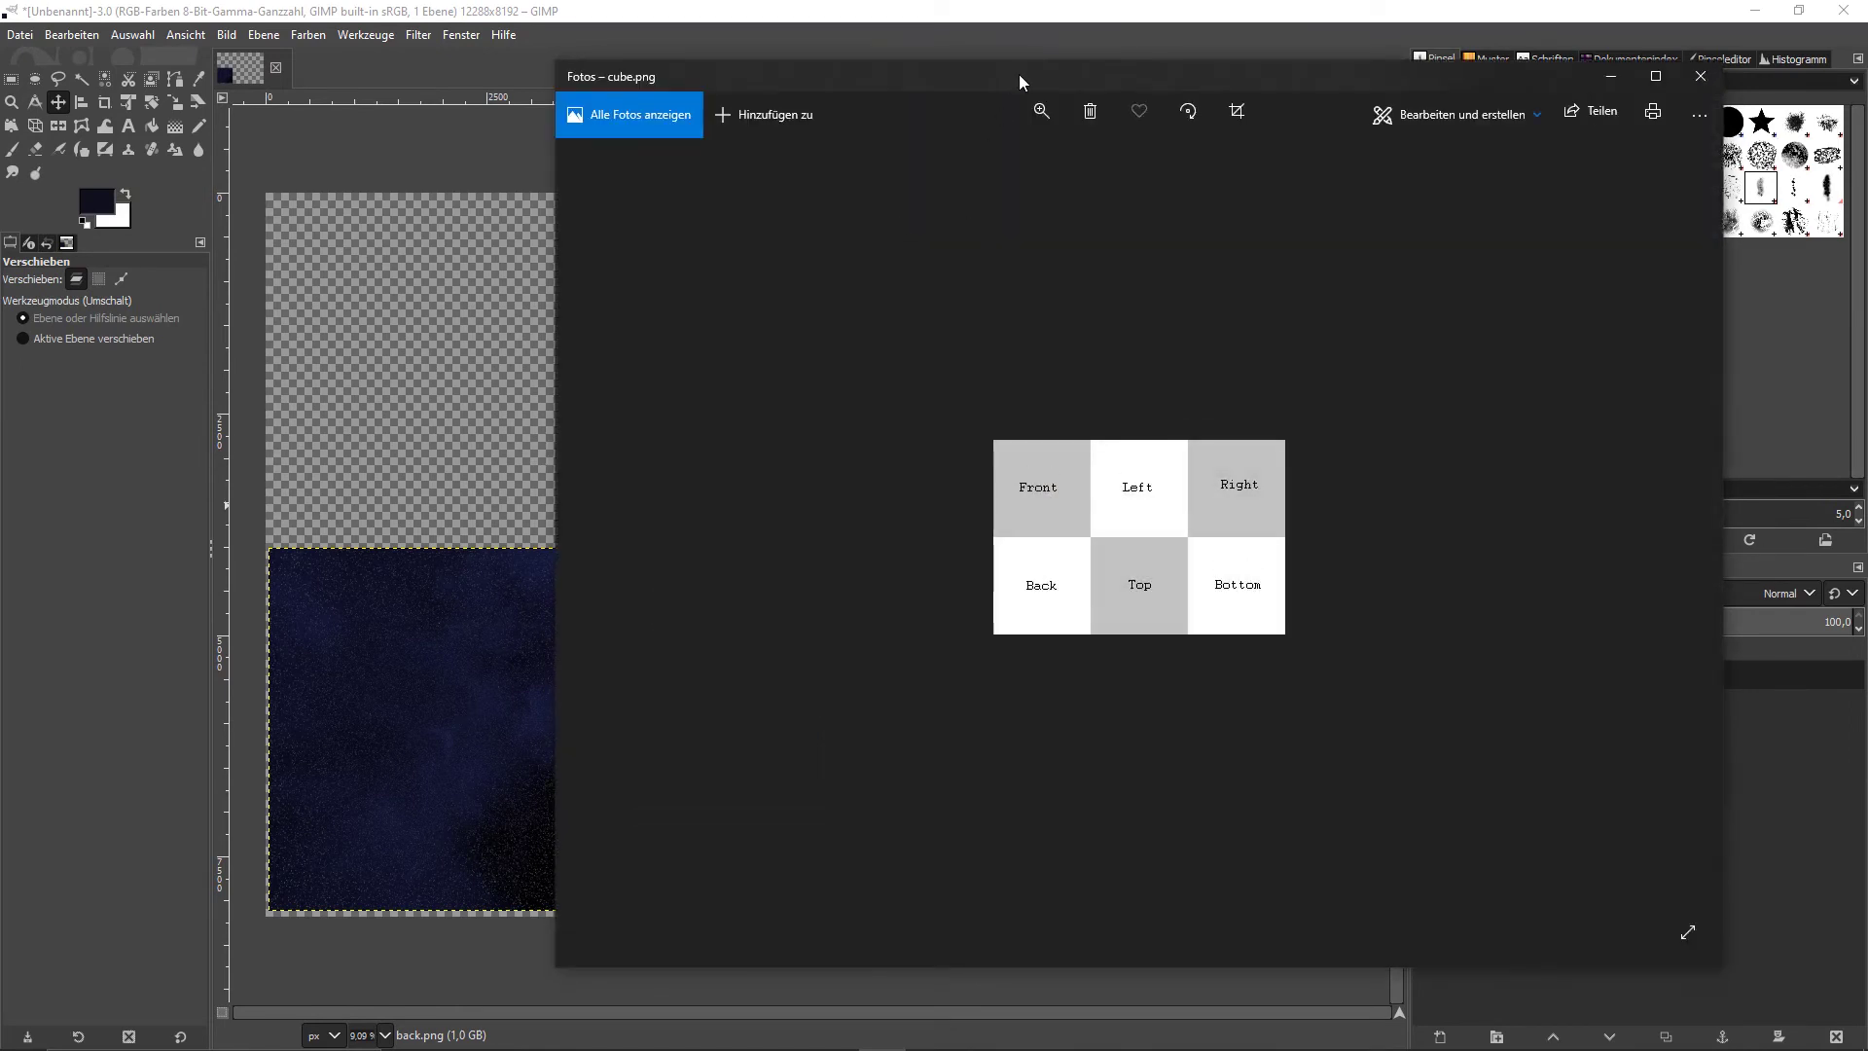
{"action": "left_click_drag", "start_coordinate": [1018, 74], "coordinate": [916, 112]}
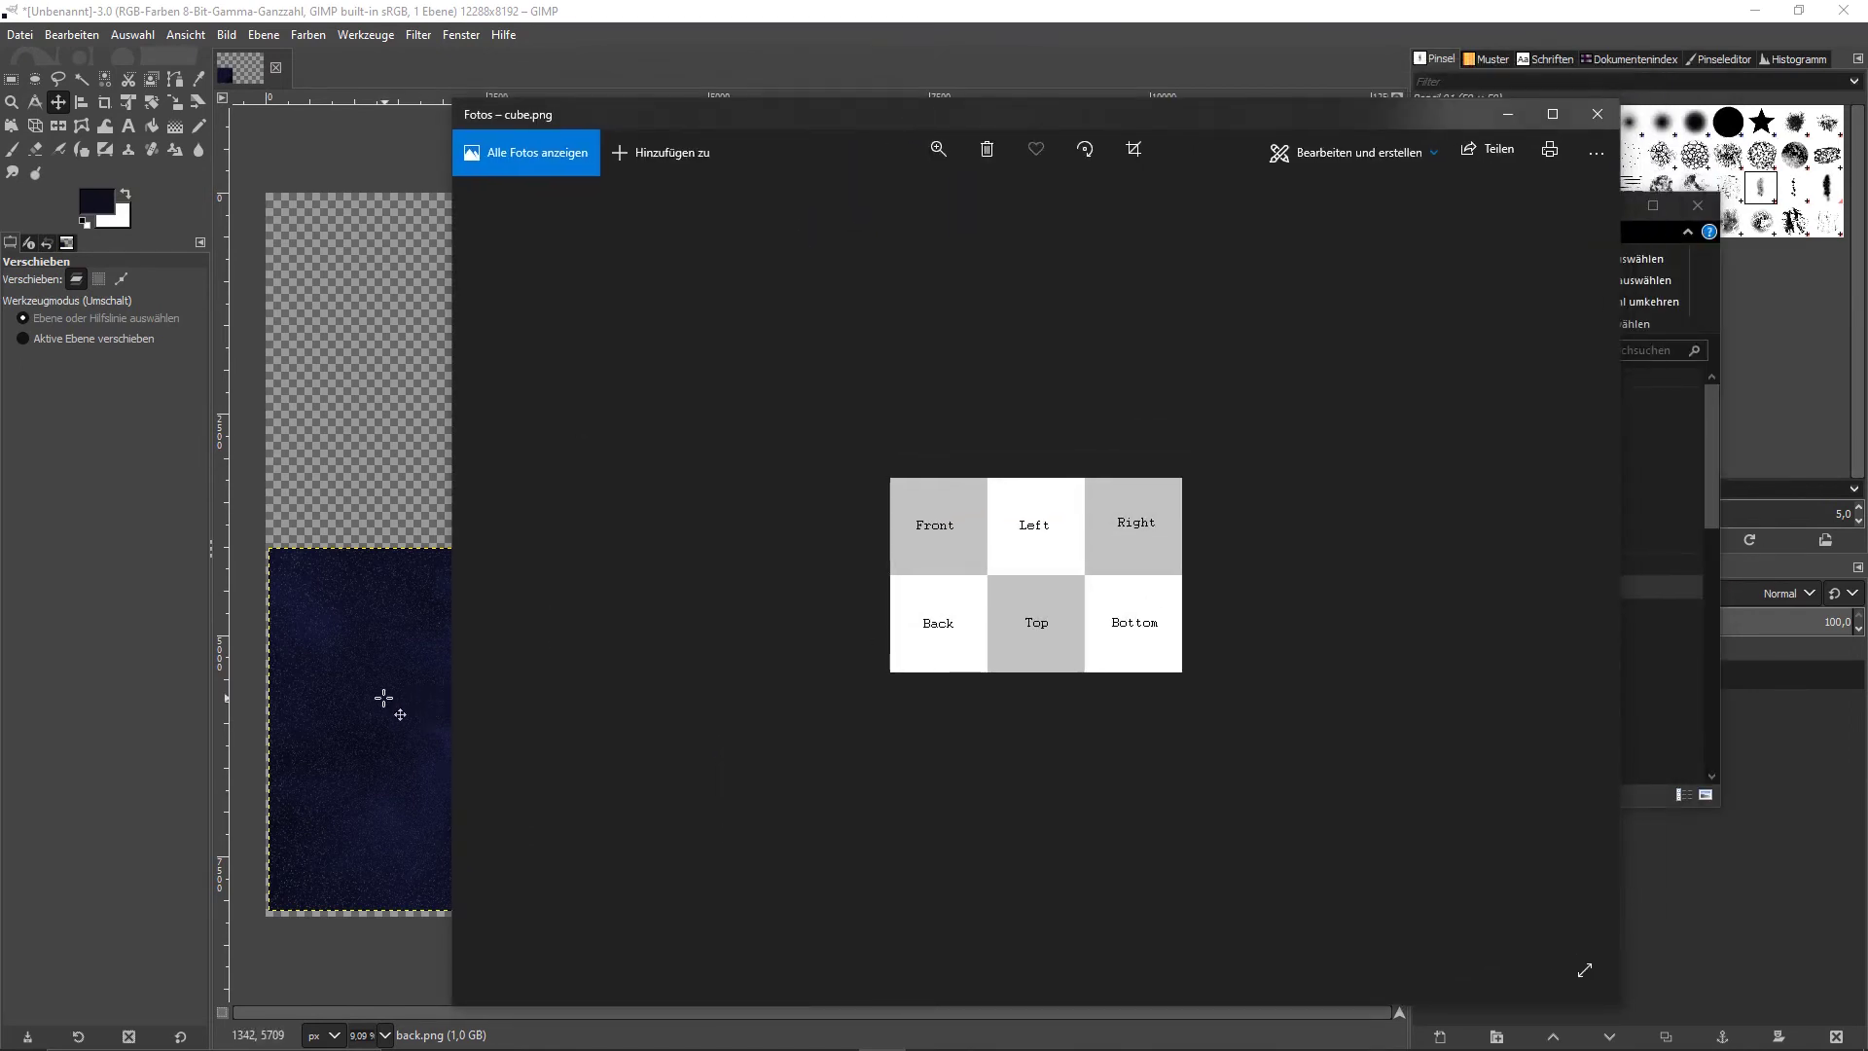
{"action": "left_click_drag", "start_coordinate": [323, 717], "coordinate": [323, 729]}
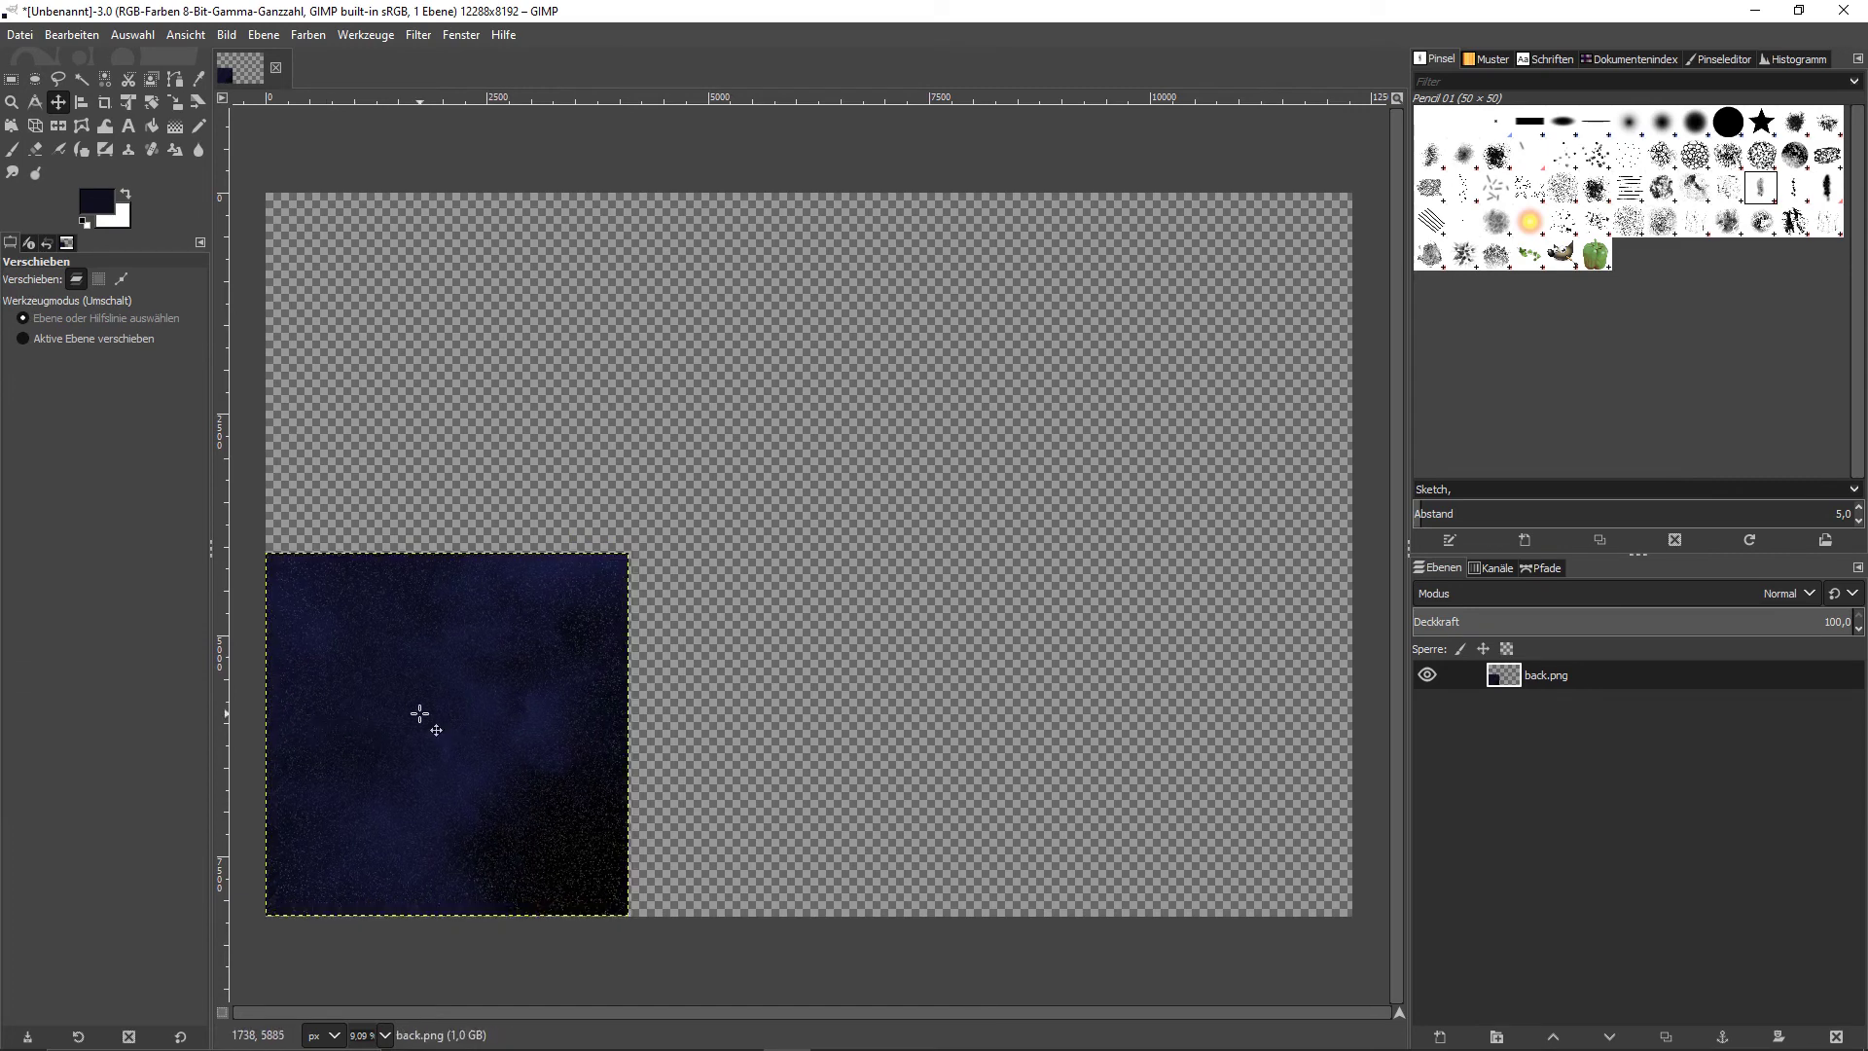
- Zoom into the lower-left corner, keep back.png flush there by undoing the stray shift, then zoom out
{"action": "scroll", "coordinate": [230, 929], "scroll_direction": "up", "scroll_amount": 5}
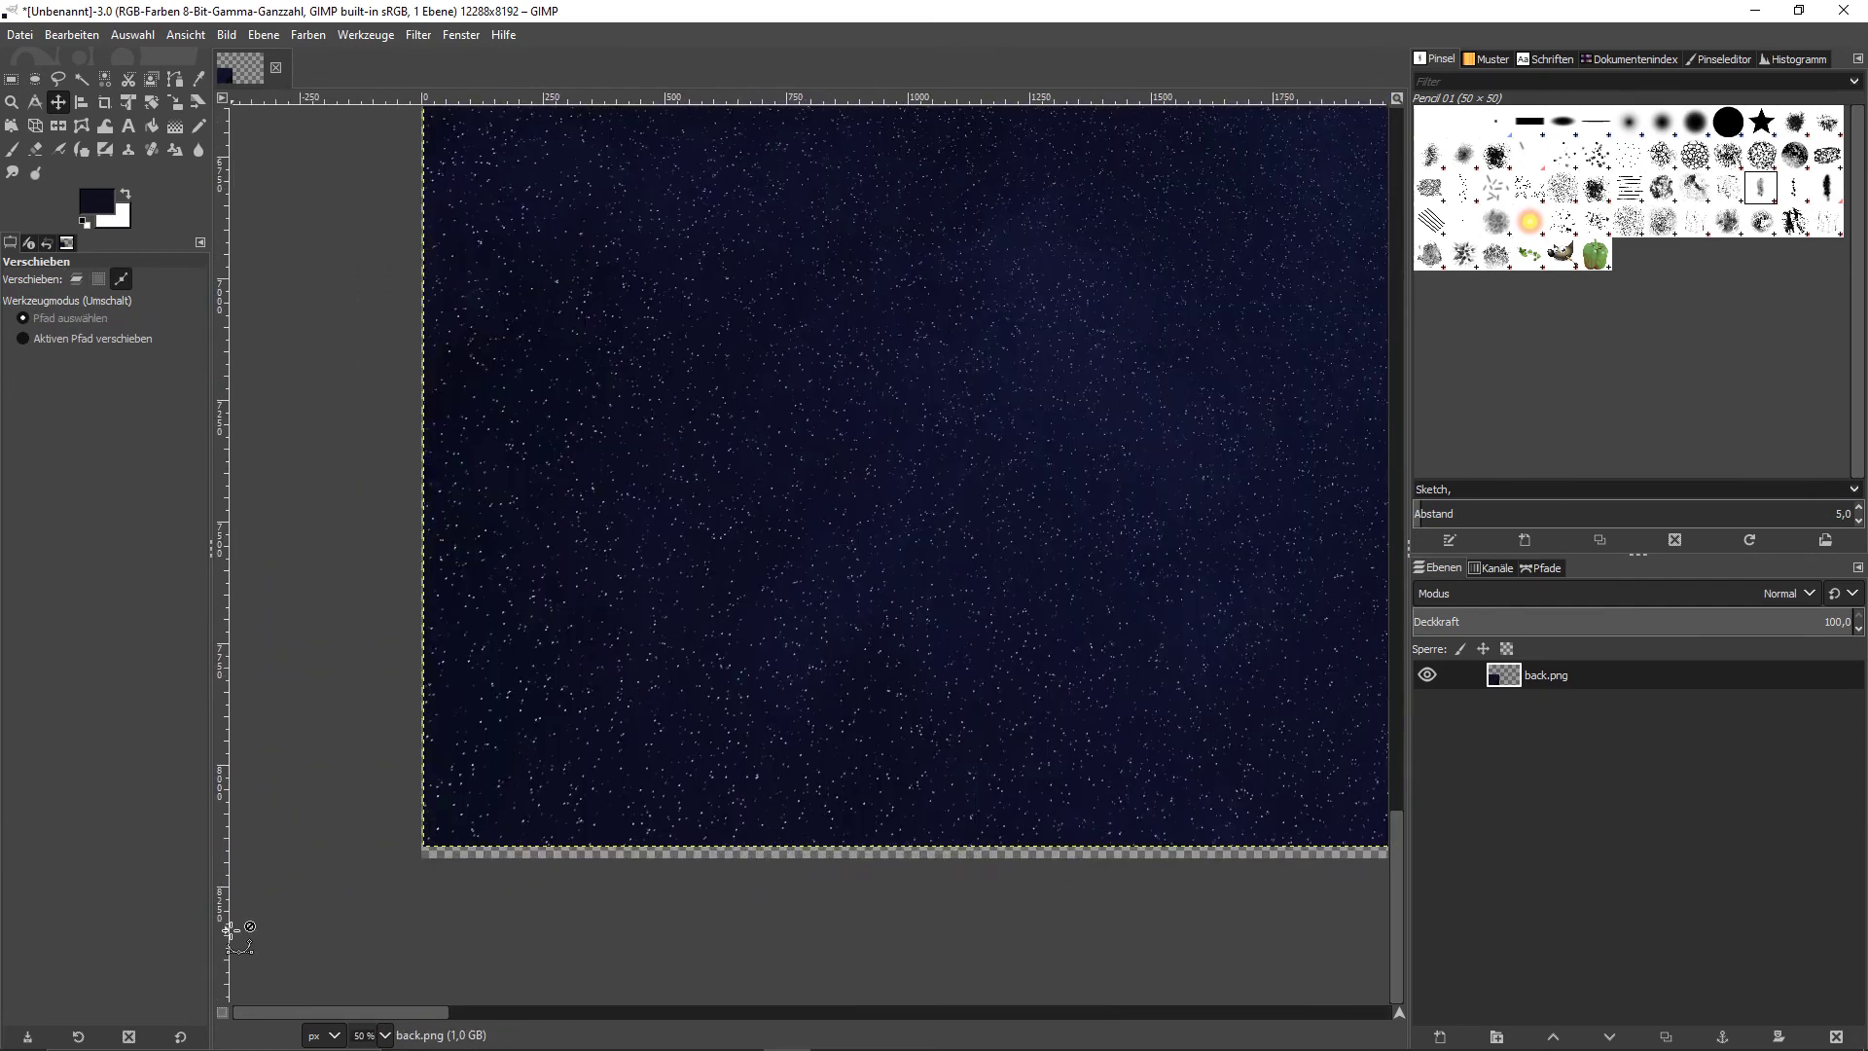
{"action": "scroll", "coordinate": [234, 929], "scroll_direction": "up", "scroll_amount": 4}
{"action": "left_click_drag", "start_coordinate": [865, 550], "coordinate": [855, 588]}
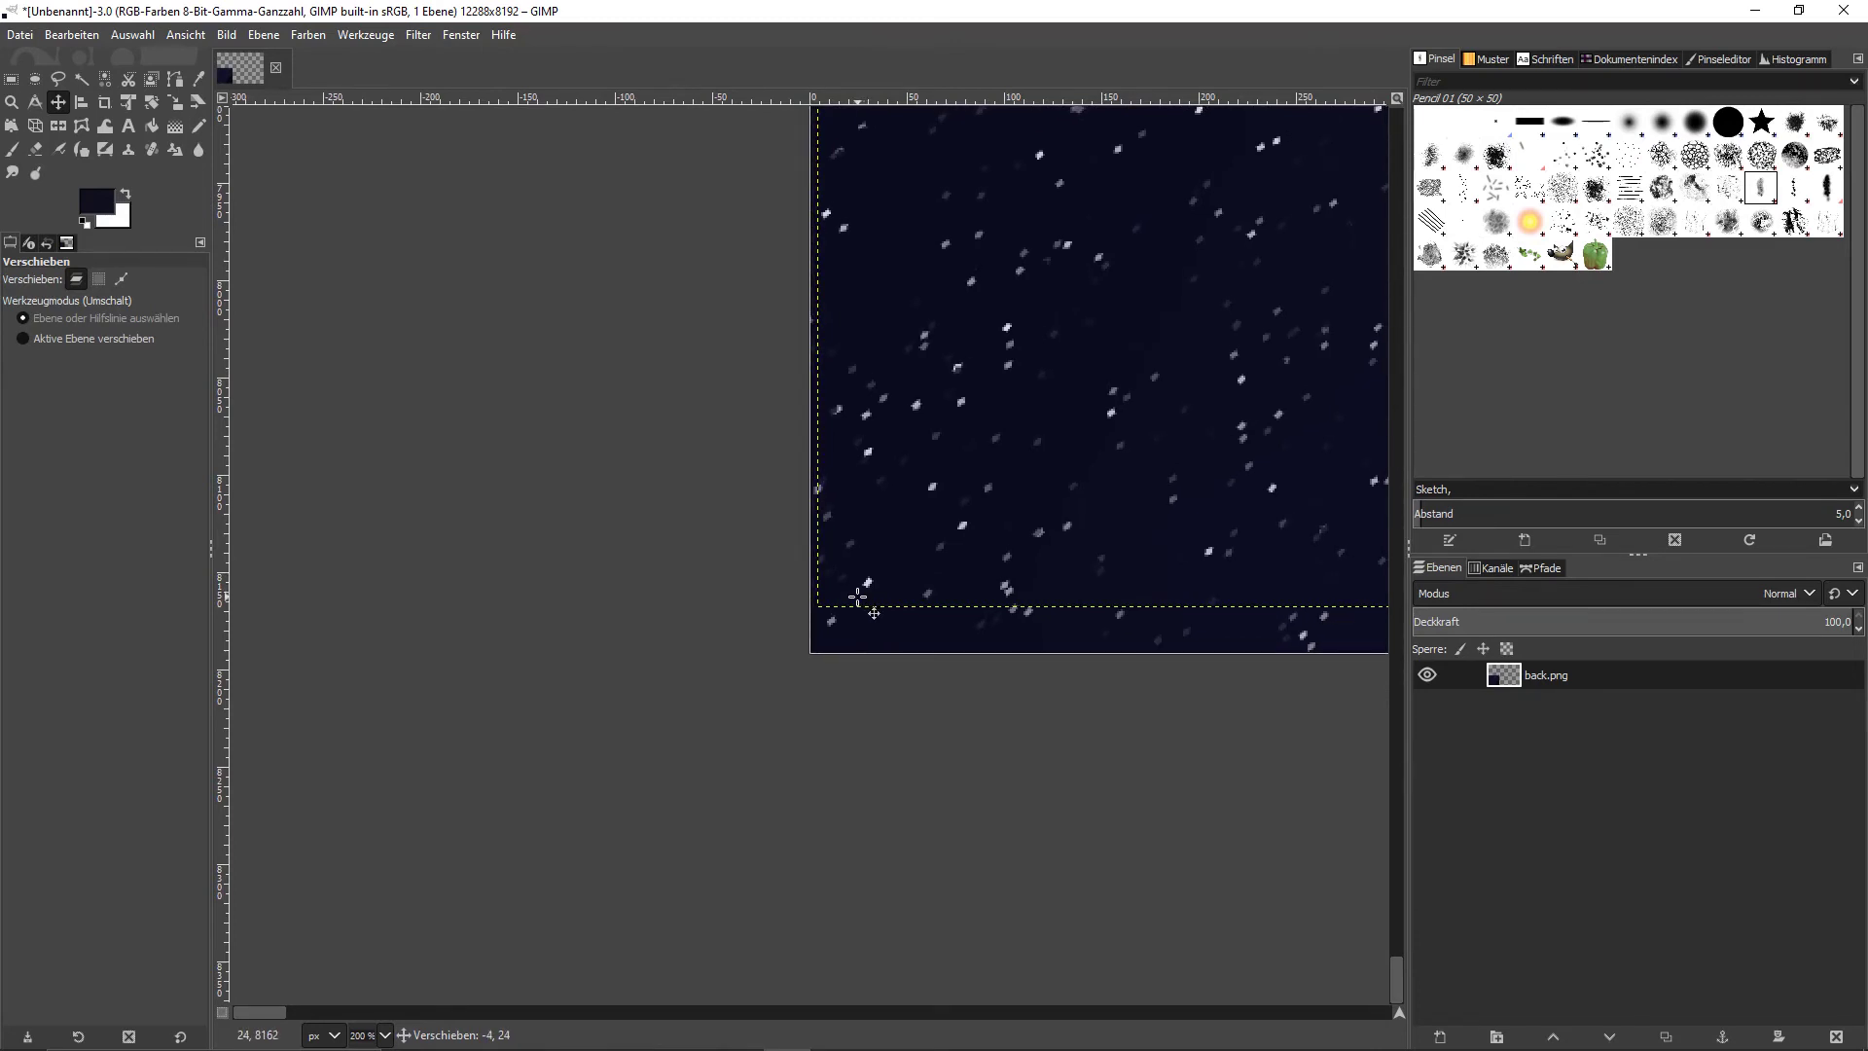
{"action": "key", "text": "Escape"}
{"action": "scroll", "coordinate": [1017, 493], "scroll_direction": "up", "scroll_amount": 5}
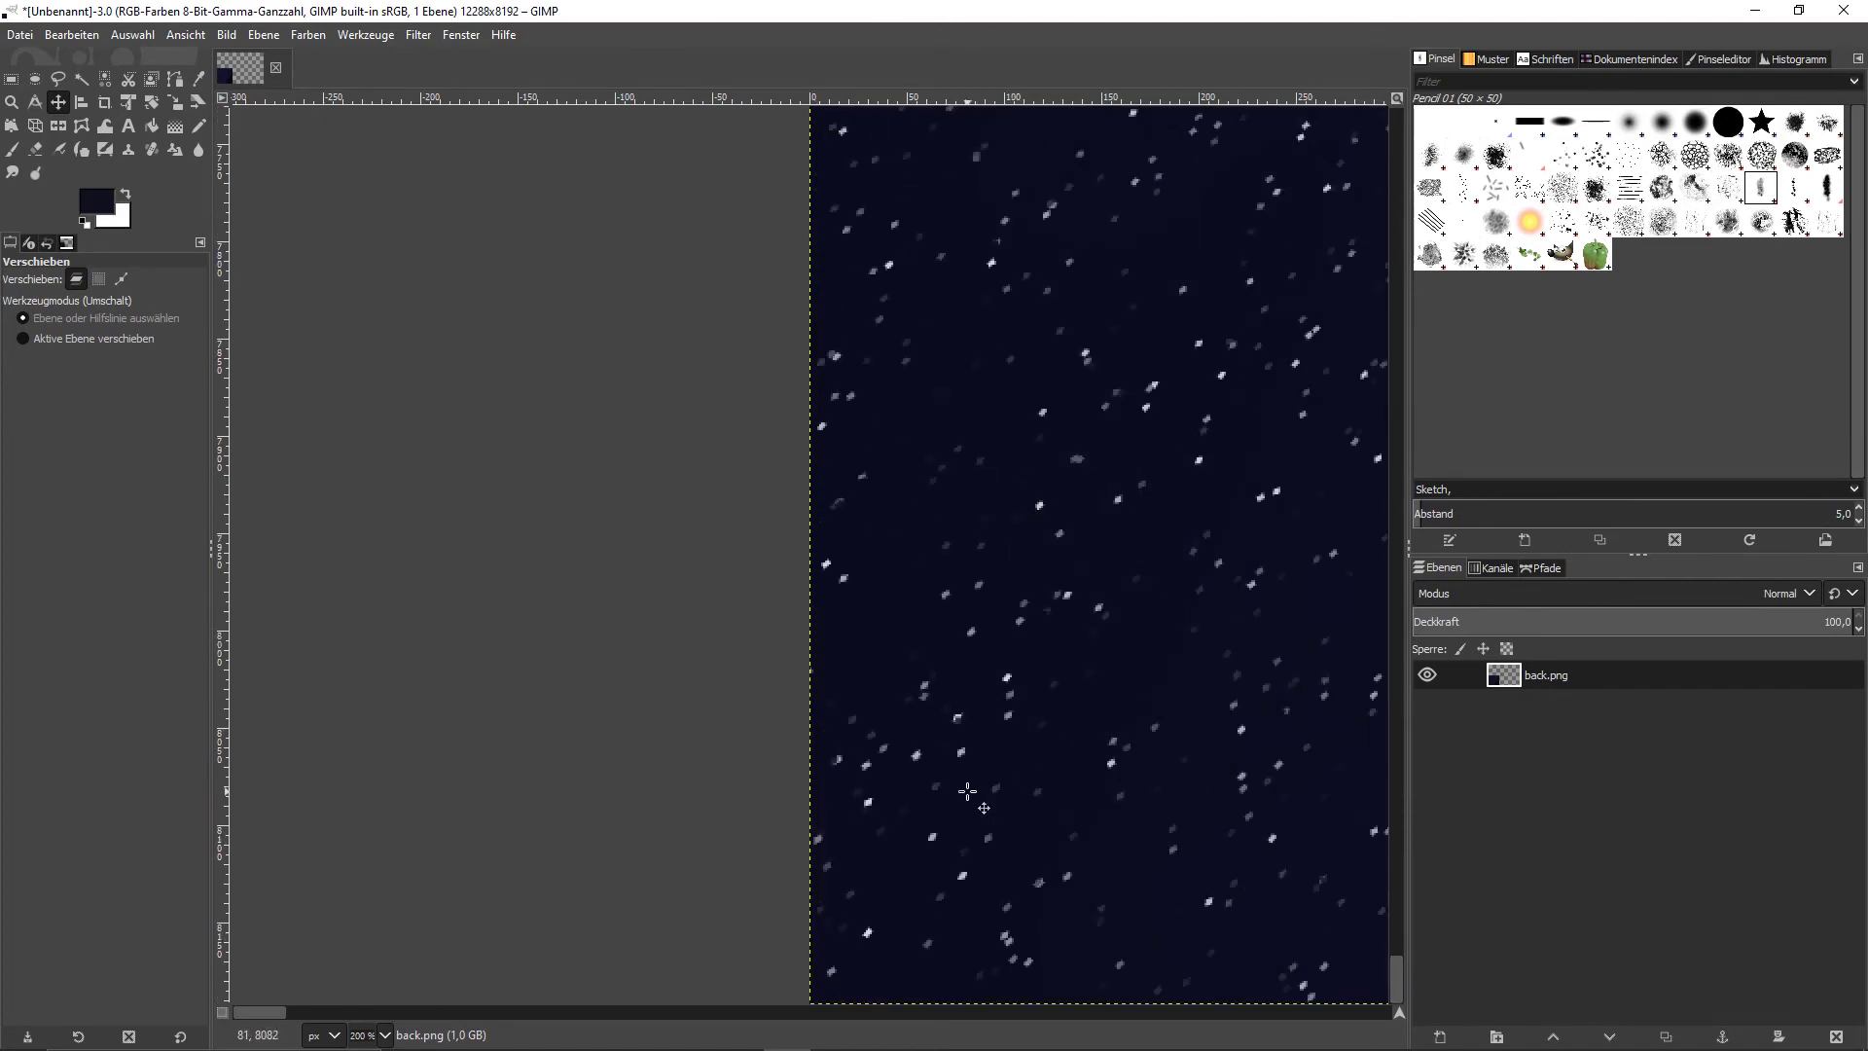
{"action": "scroll", "coordinate": [1012, 856], "scroll_direction": "down", "scroll_amount": 7, "text": "ctrl"}
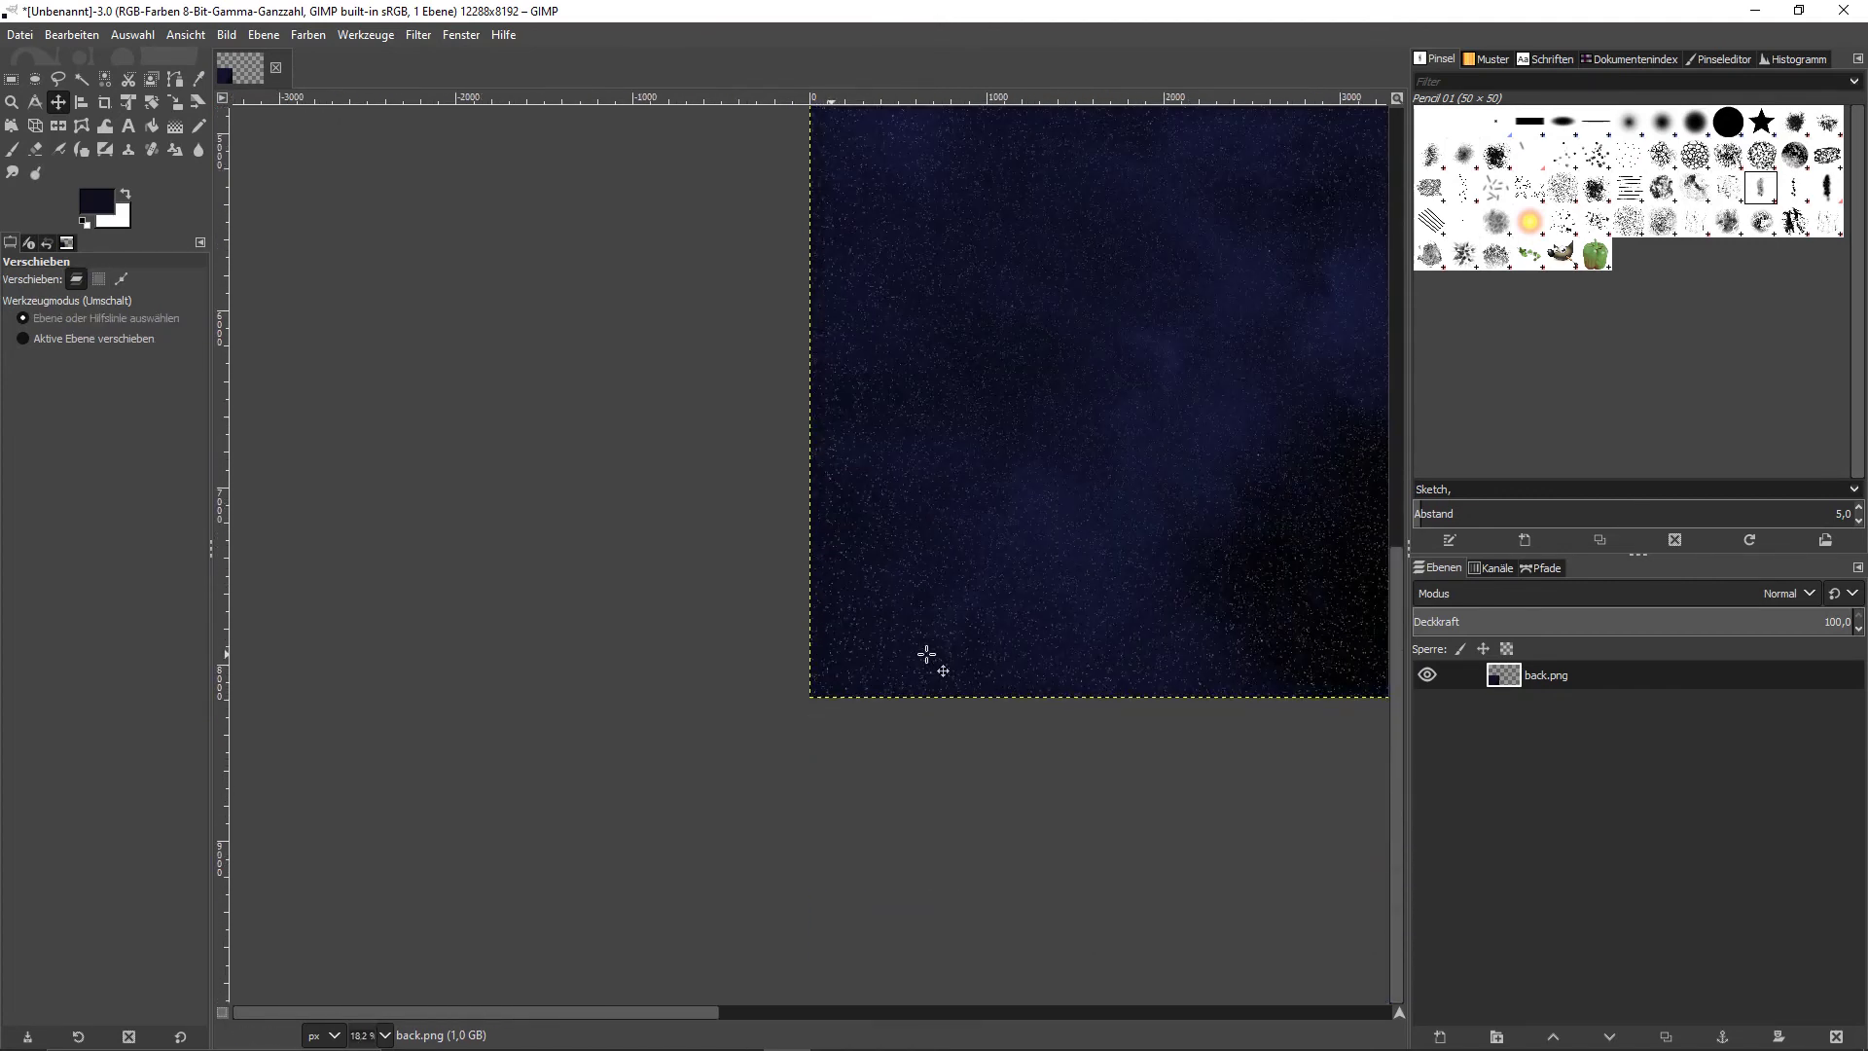
{"action": "scroll", "coordinate": [926, 655], "scroll_direction": "down", "scroll_amount": 3, "text": "ctrl"}
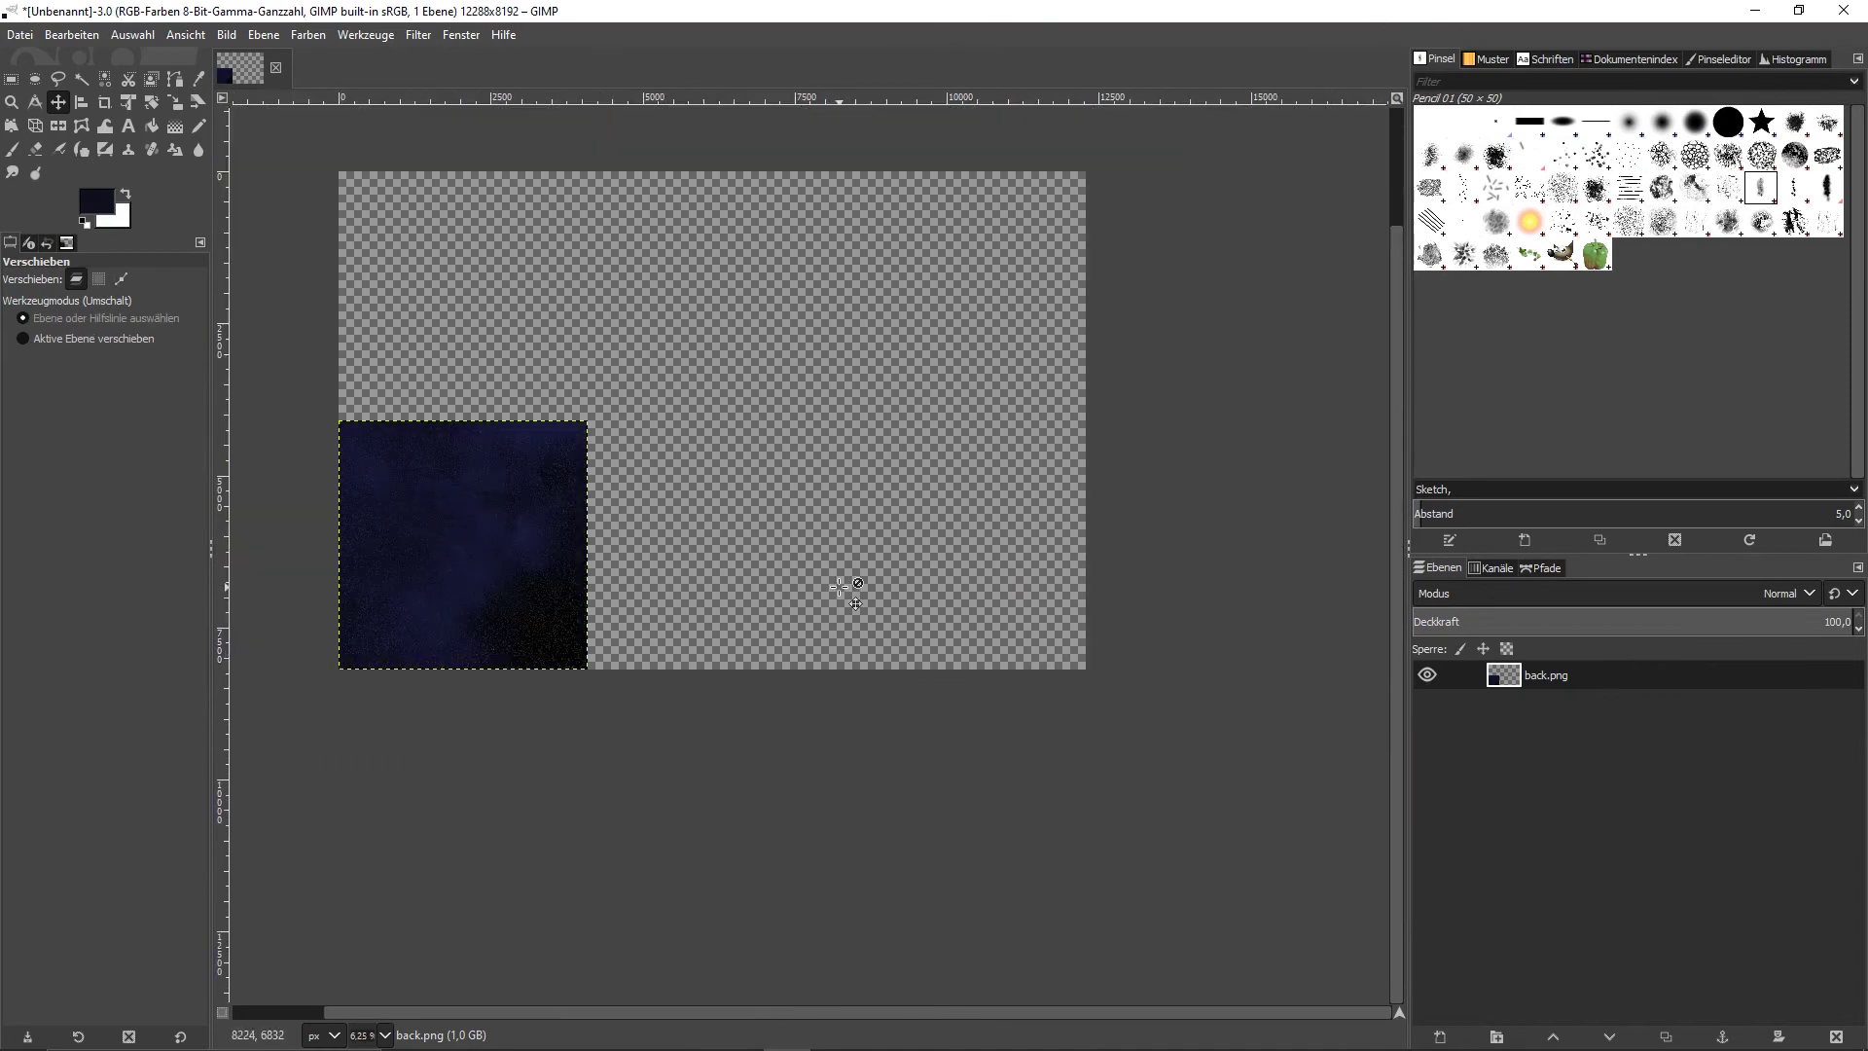
{"action": "scroll", "coordinate": [843, 587], "scroll_direction": "up", "scroll_amount": 3}
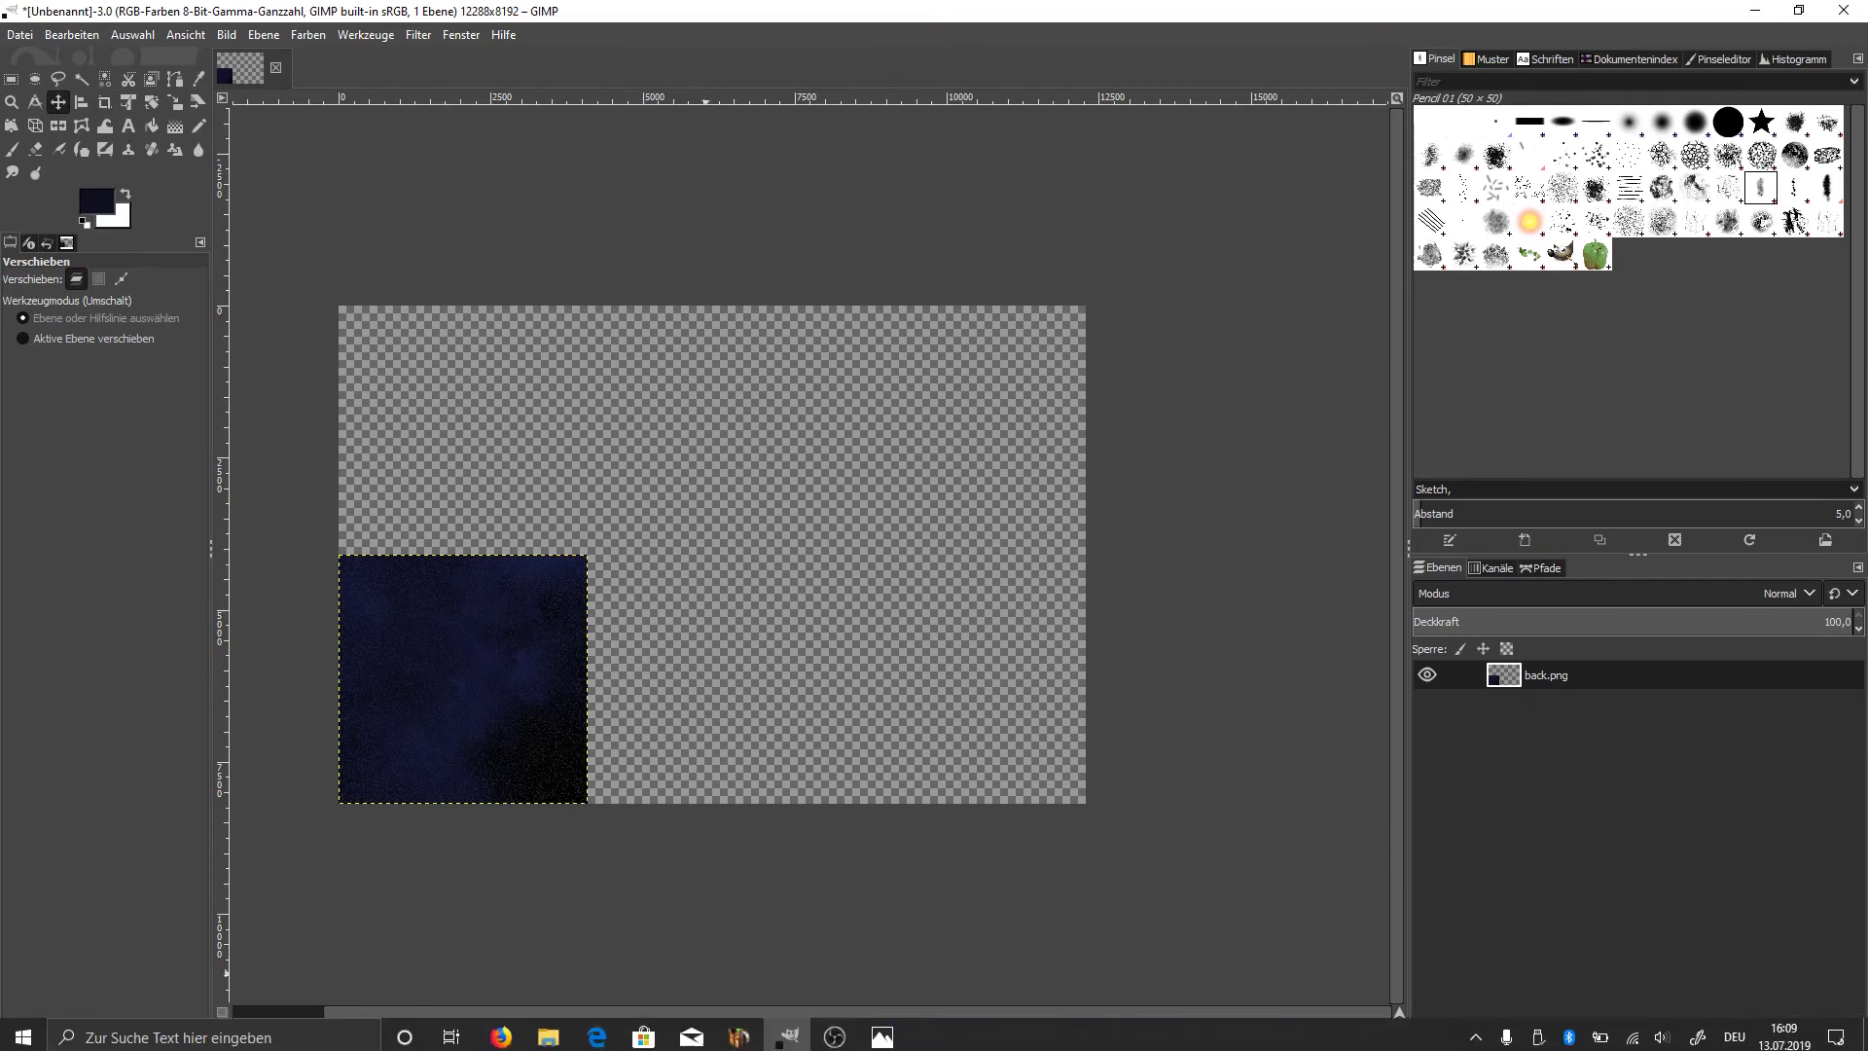
{"action": "left_click", "coordinate": [548, 1031]}
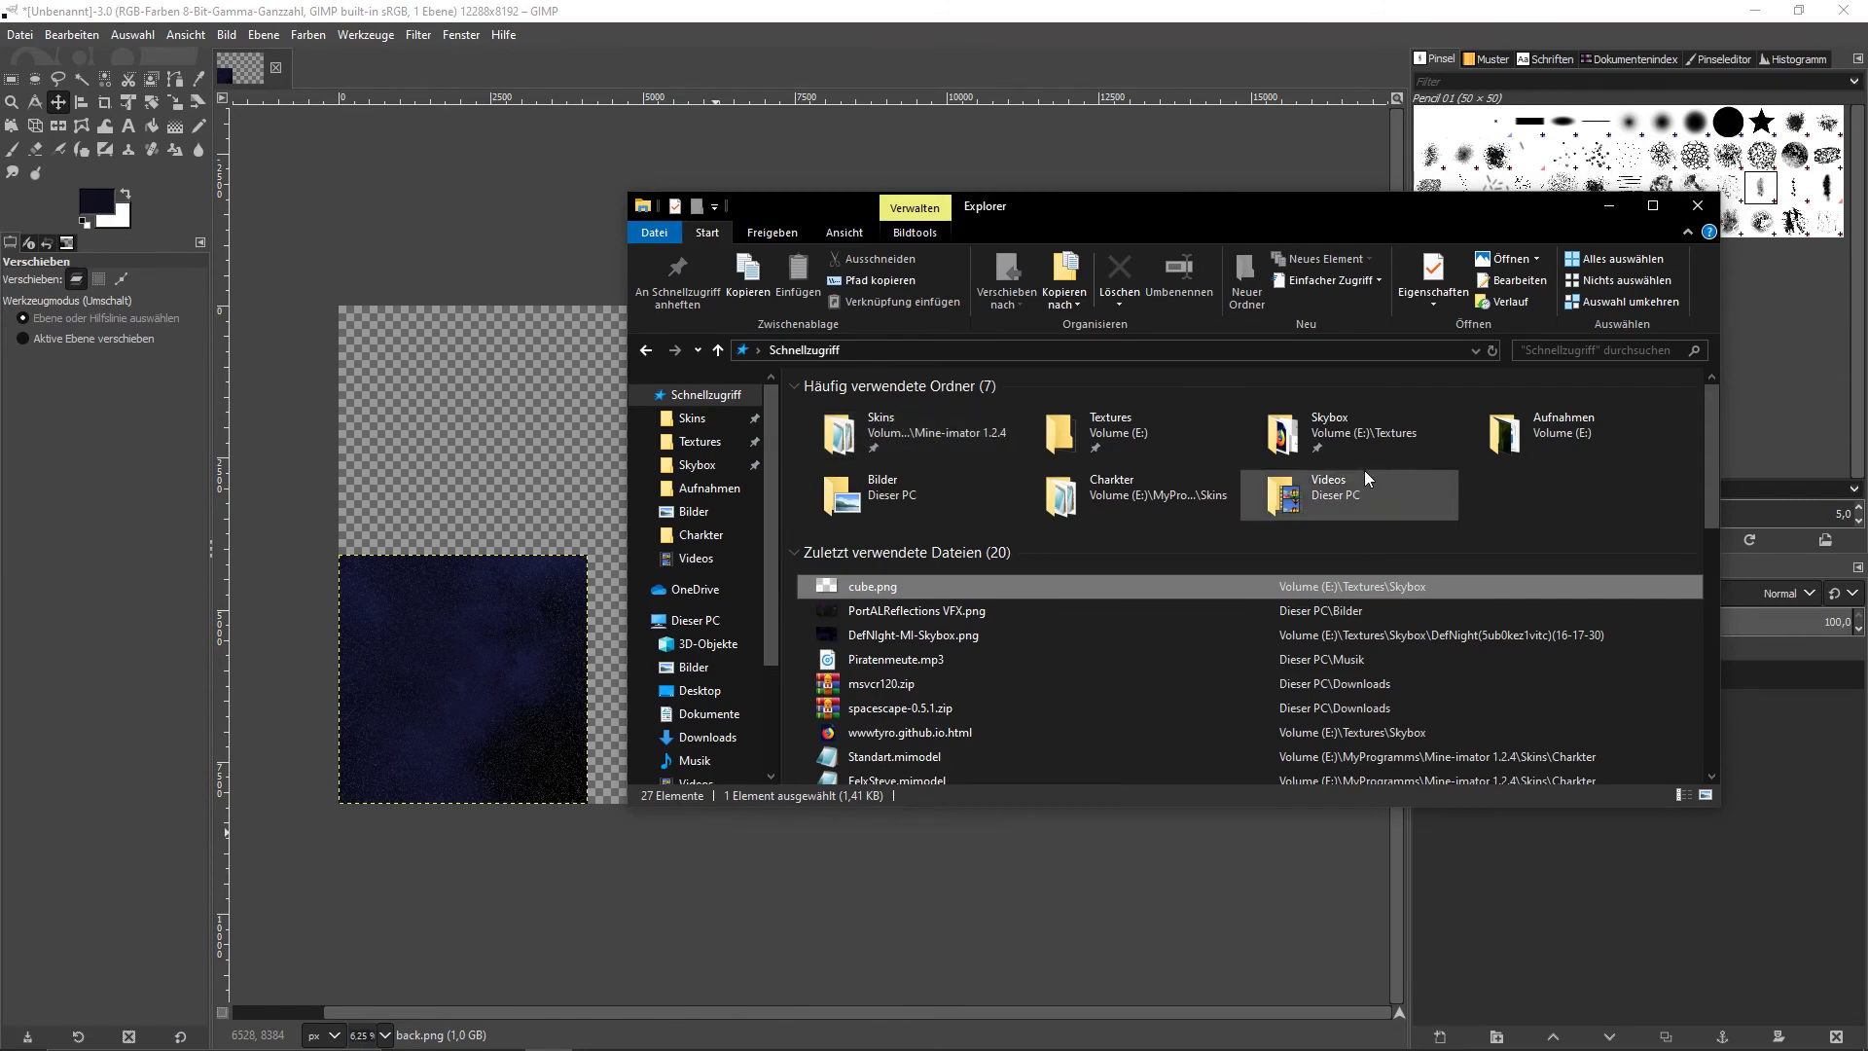
{"action": "double_click", "coordinate": [1284, 433]}
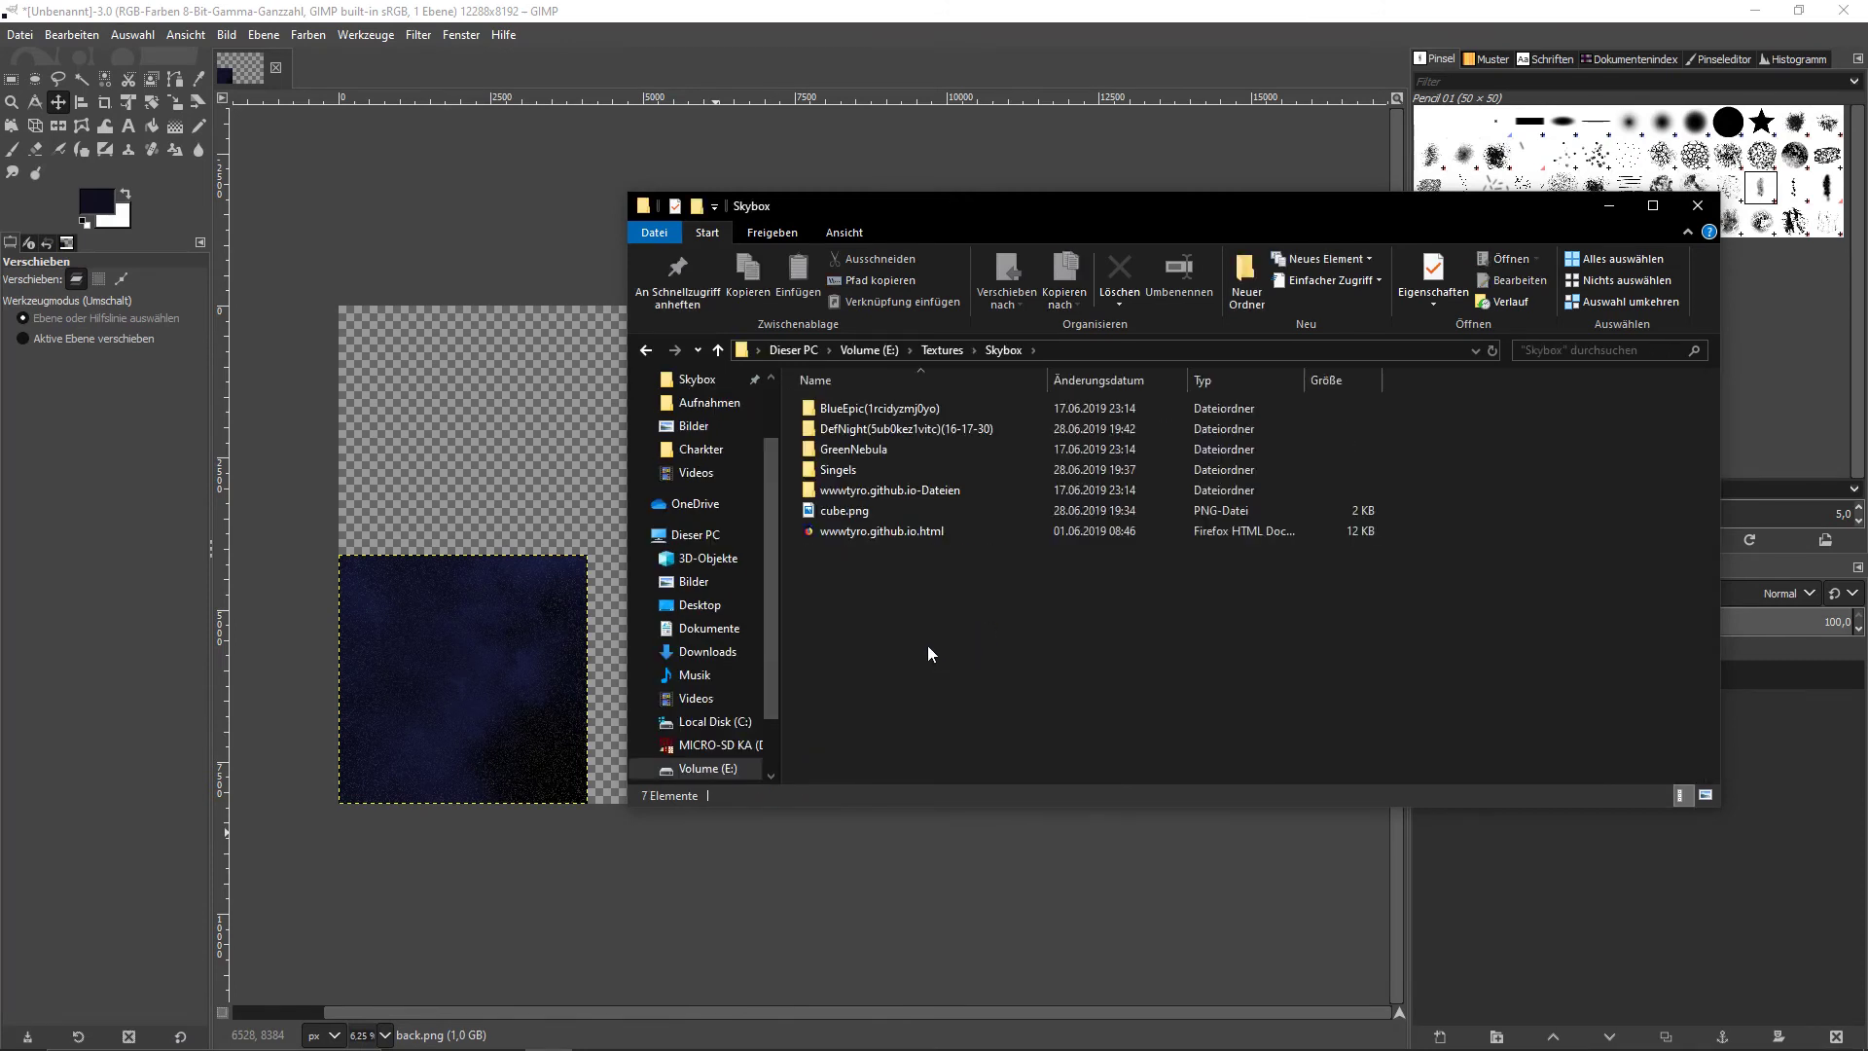
{"action": "double_click", "coordinate": [880, 431]}
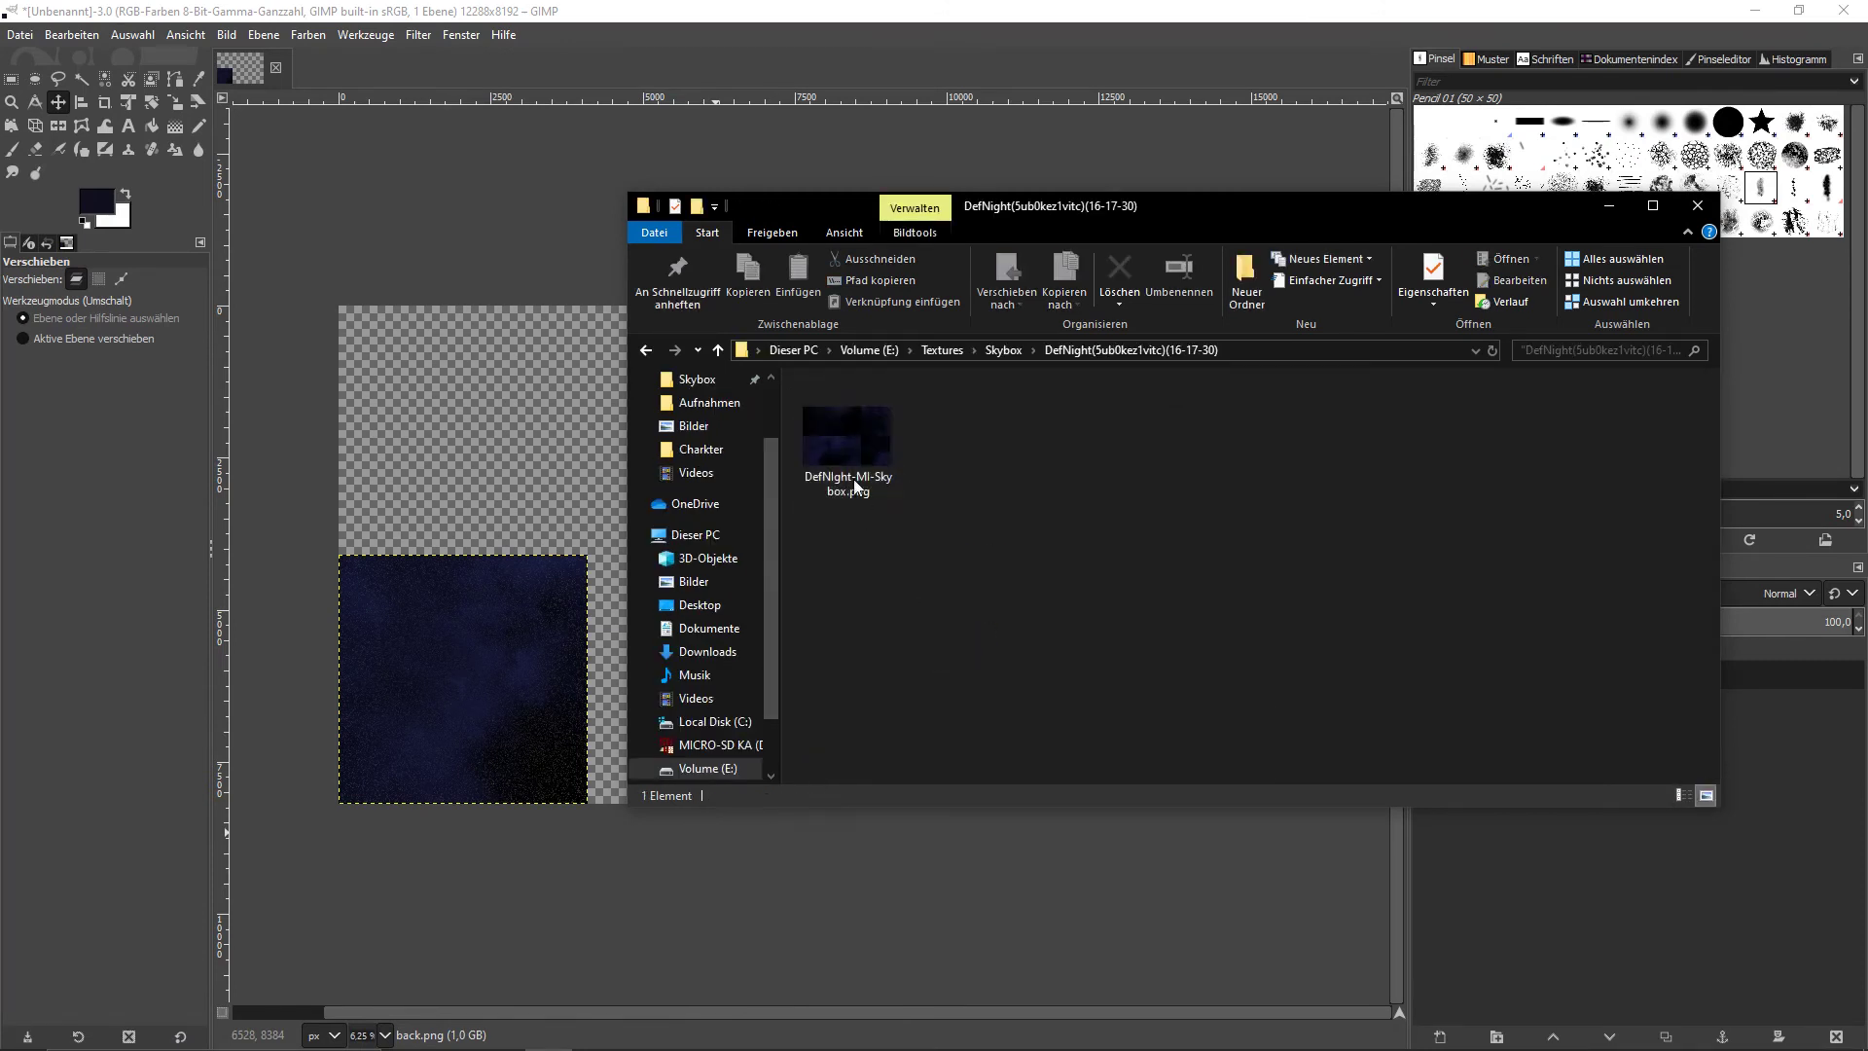
{"action": "double_click", "coordinate": [845, 459]}
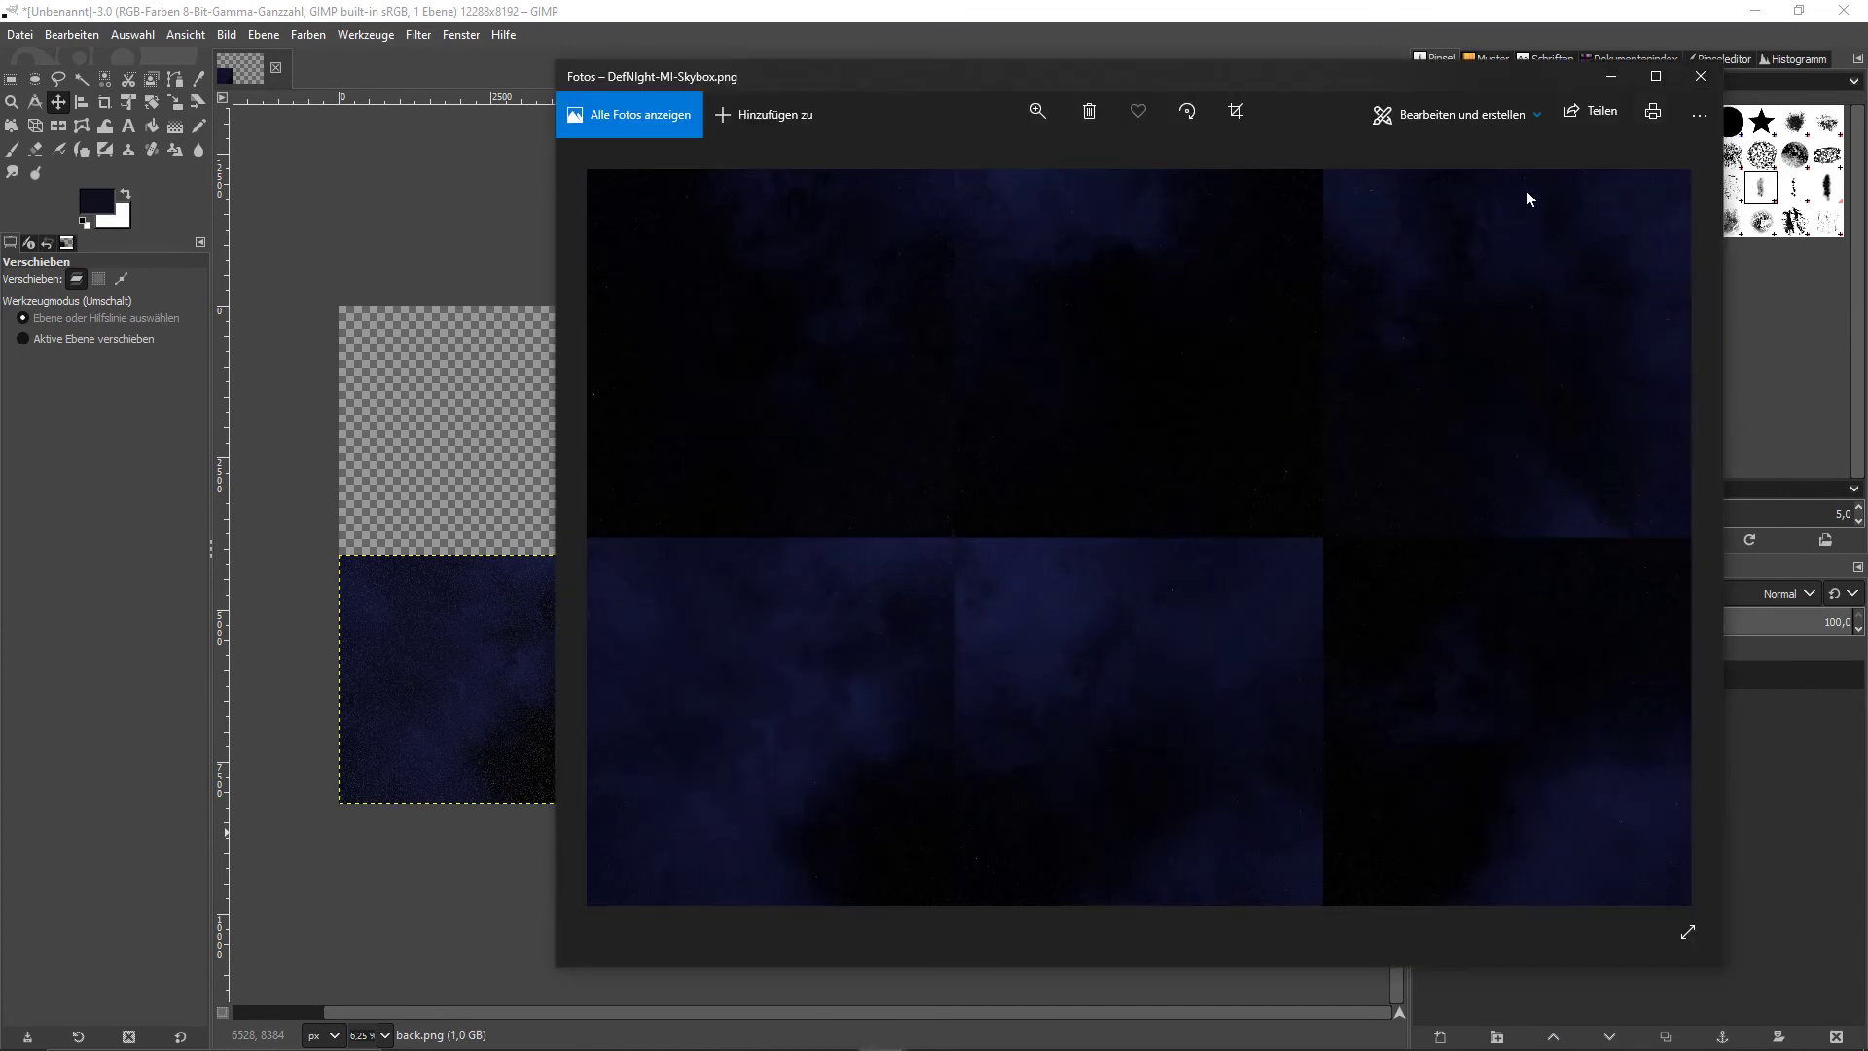
{"action": "left_click", "coordinate": [1660, 78]}
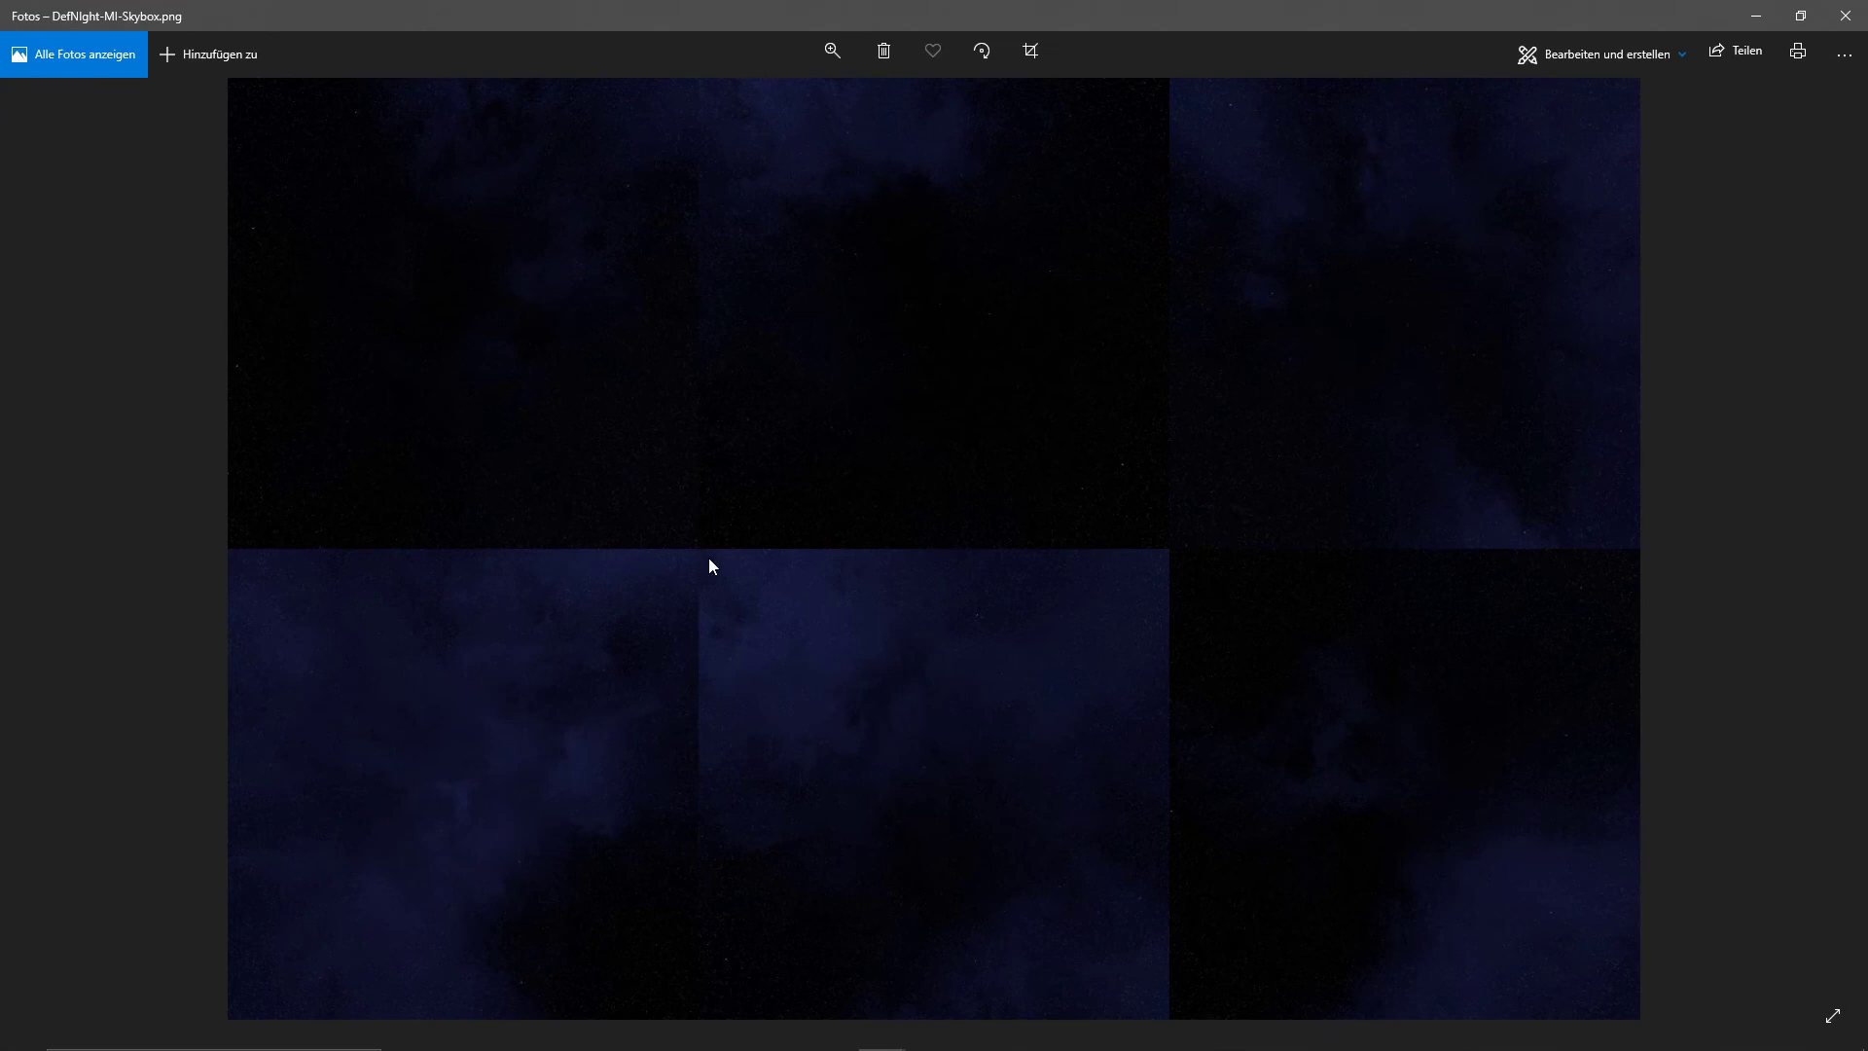
{"action": "left_click", "coordinate": [1846, 16]}
{"action": "left_click", "coordinate": [1617, 198]}
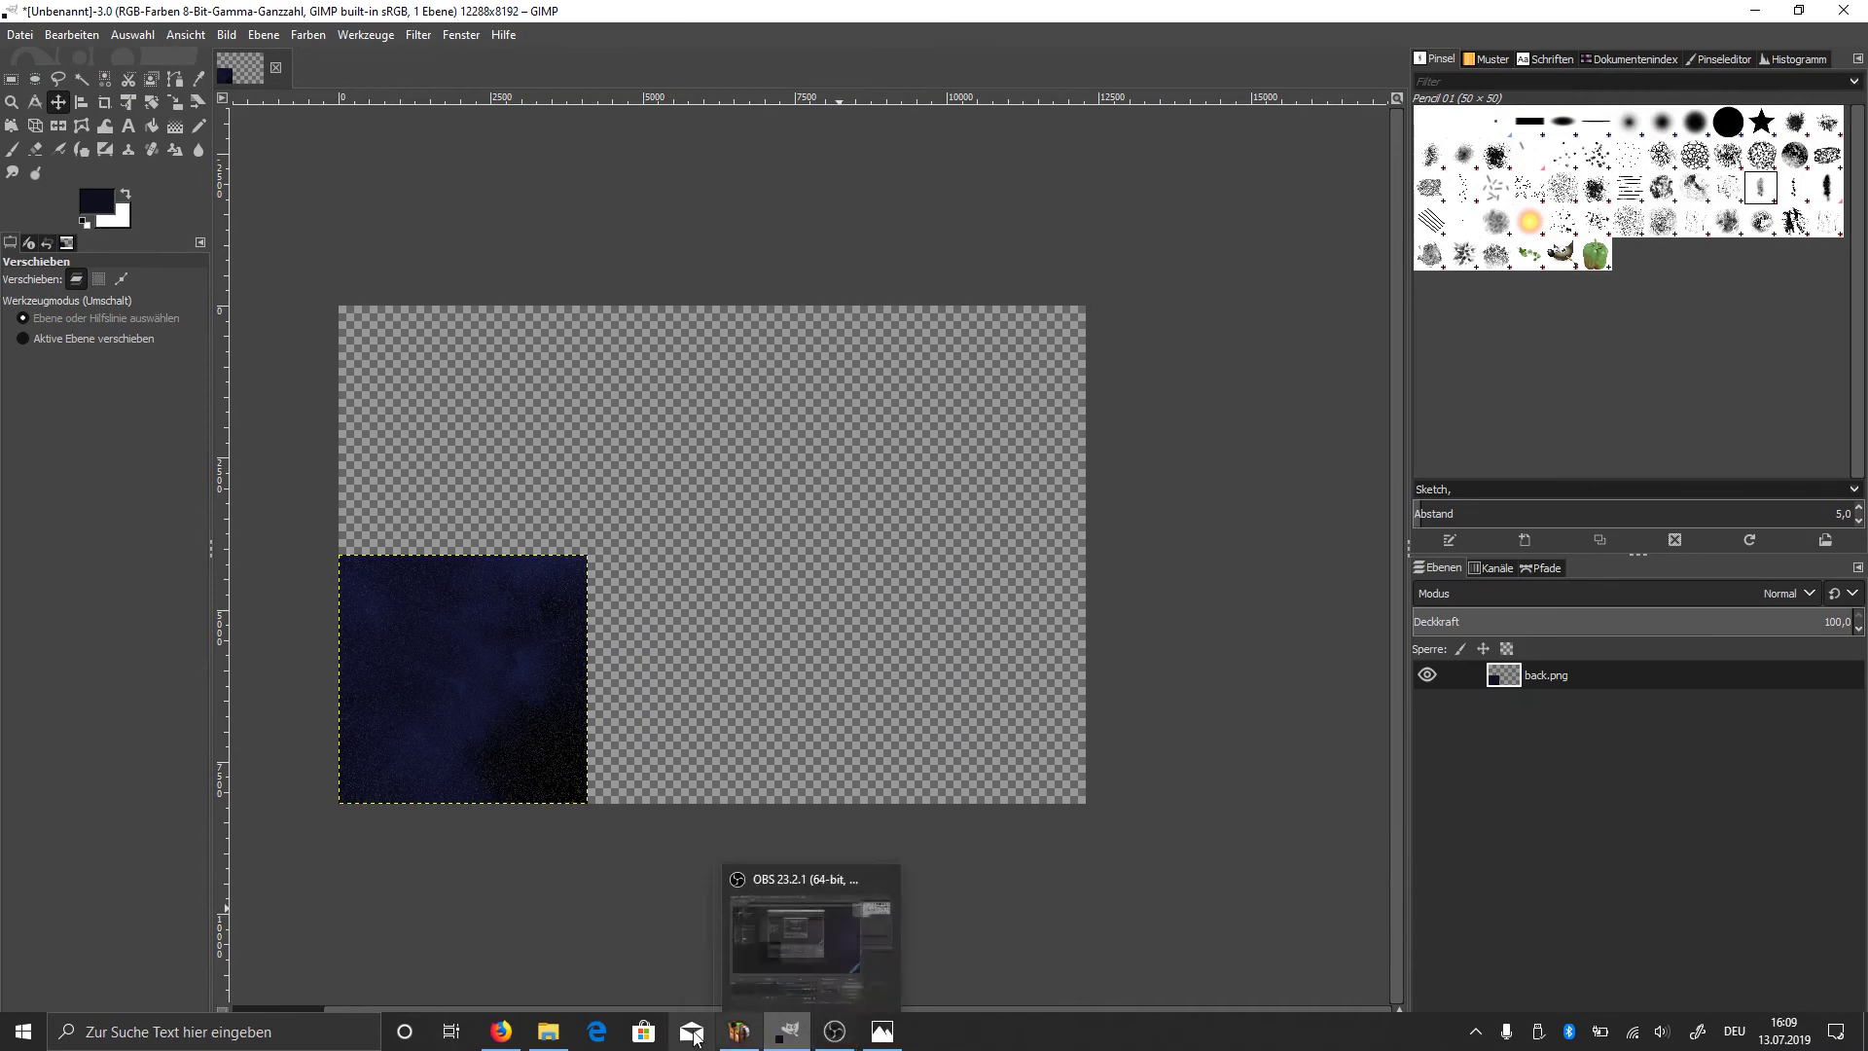
- In Mine-imator, confirm the background image is DefNight-MI-Skybox
{"action": "left_click", "coordinate": [740, 1037]}
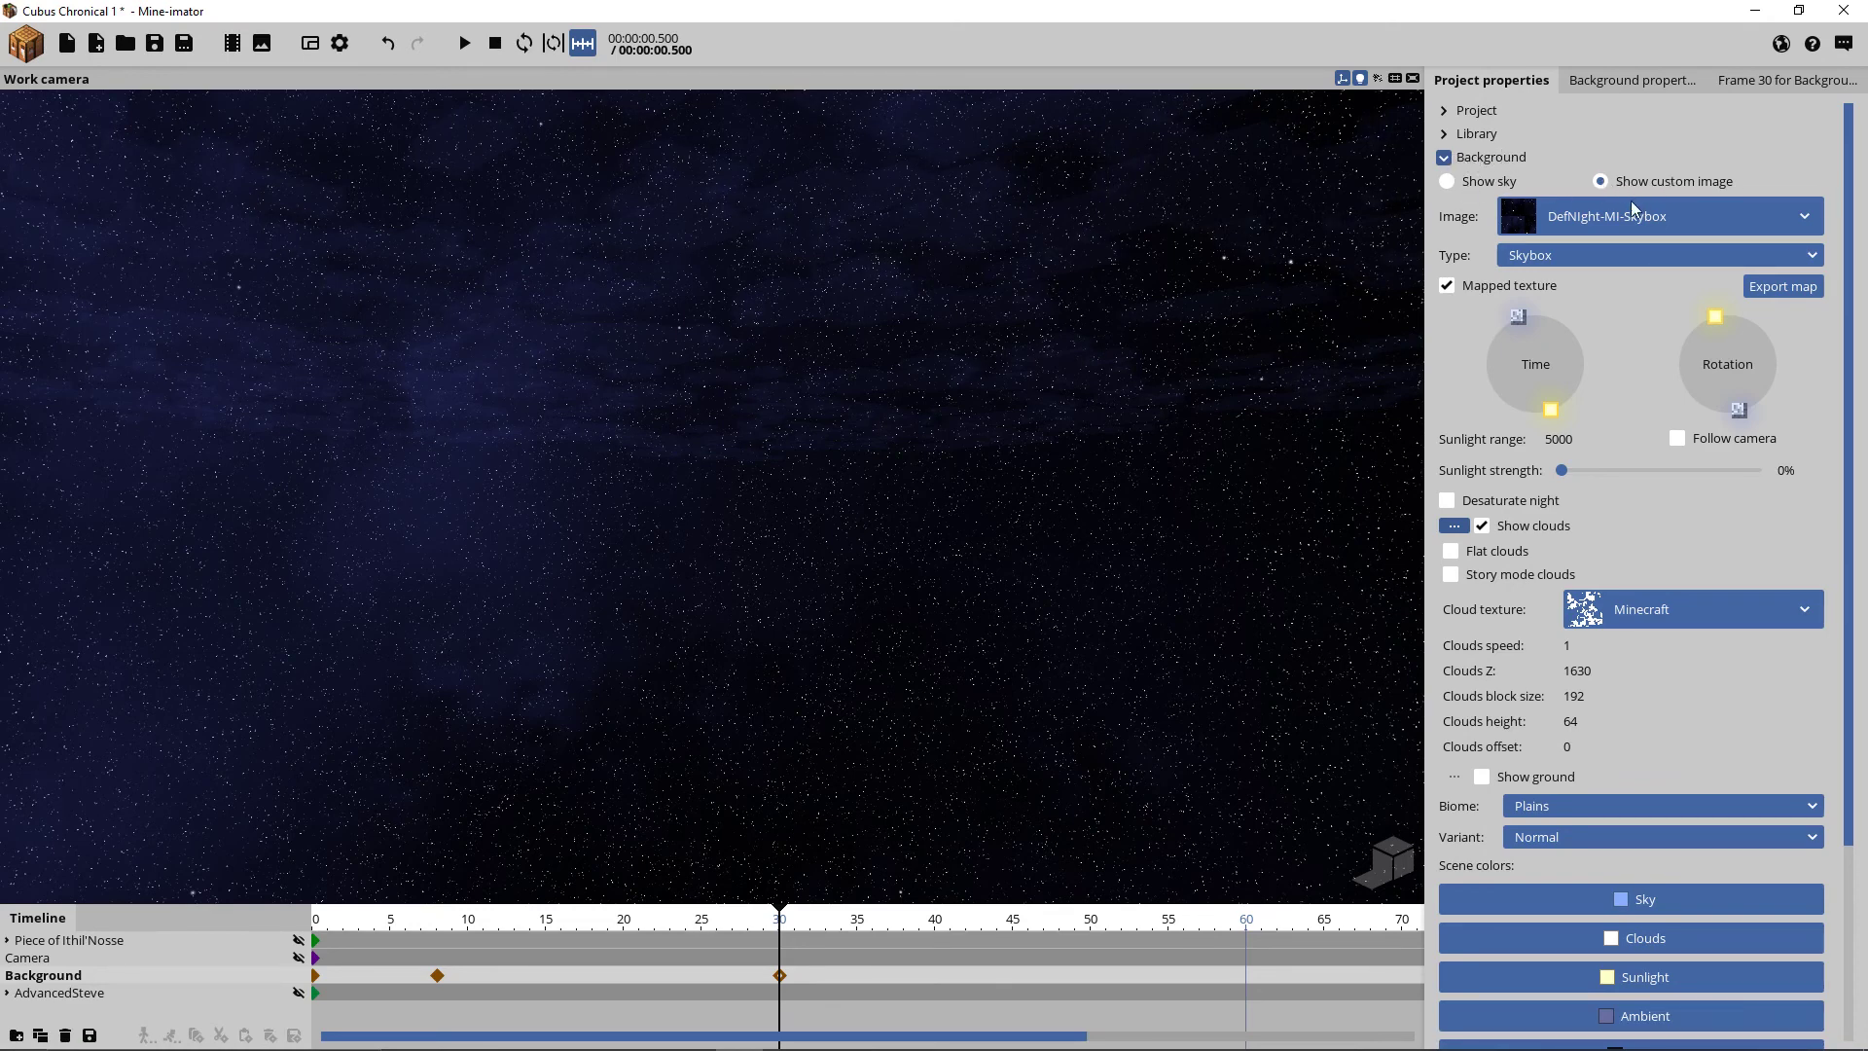
{"action": "left_click", "coordinate": [1611, 216]}
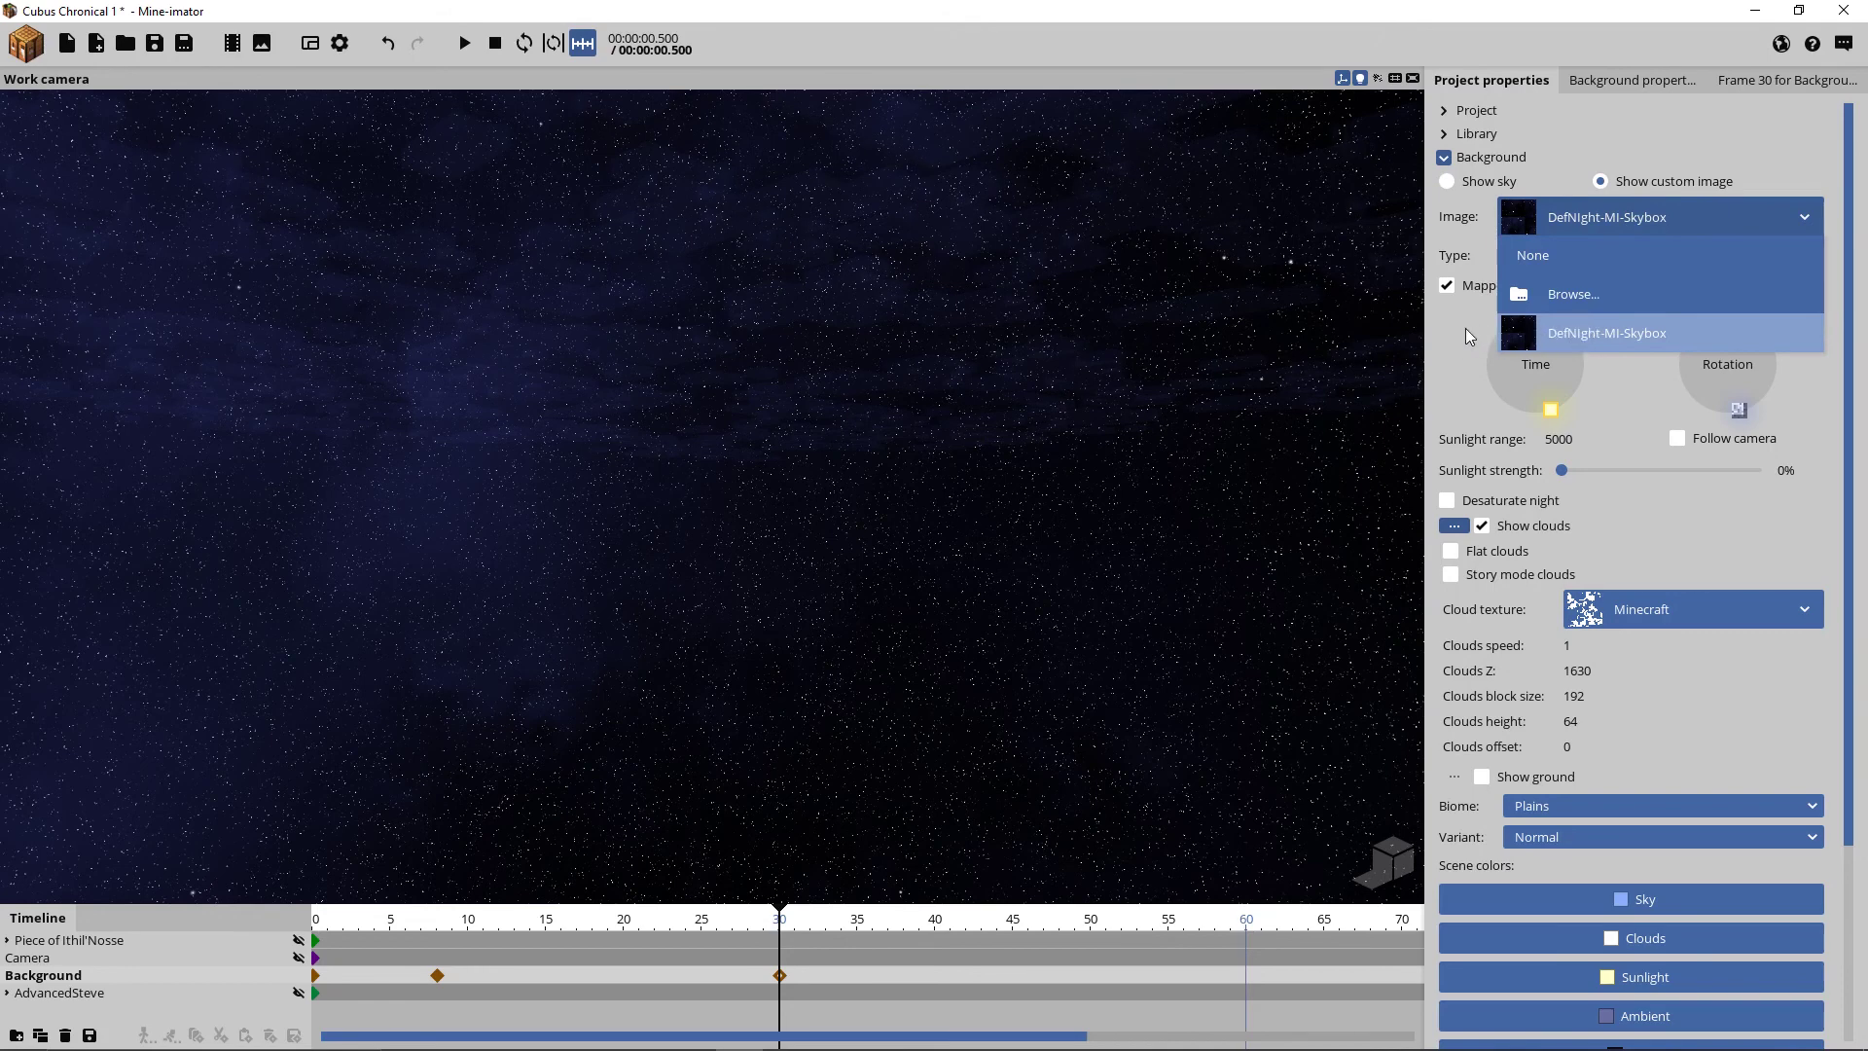
{"action": "key", "text": "alt+Tab"}
{"action": "key", "text": "Tab"}
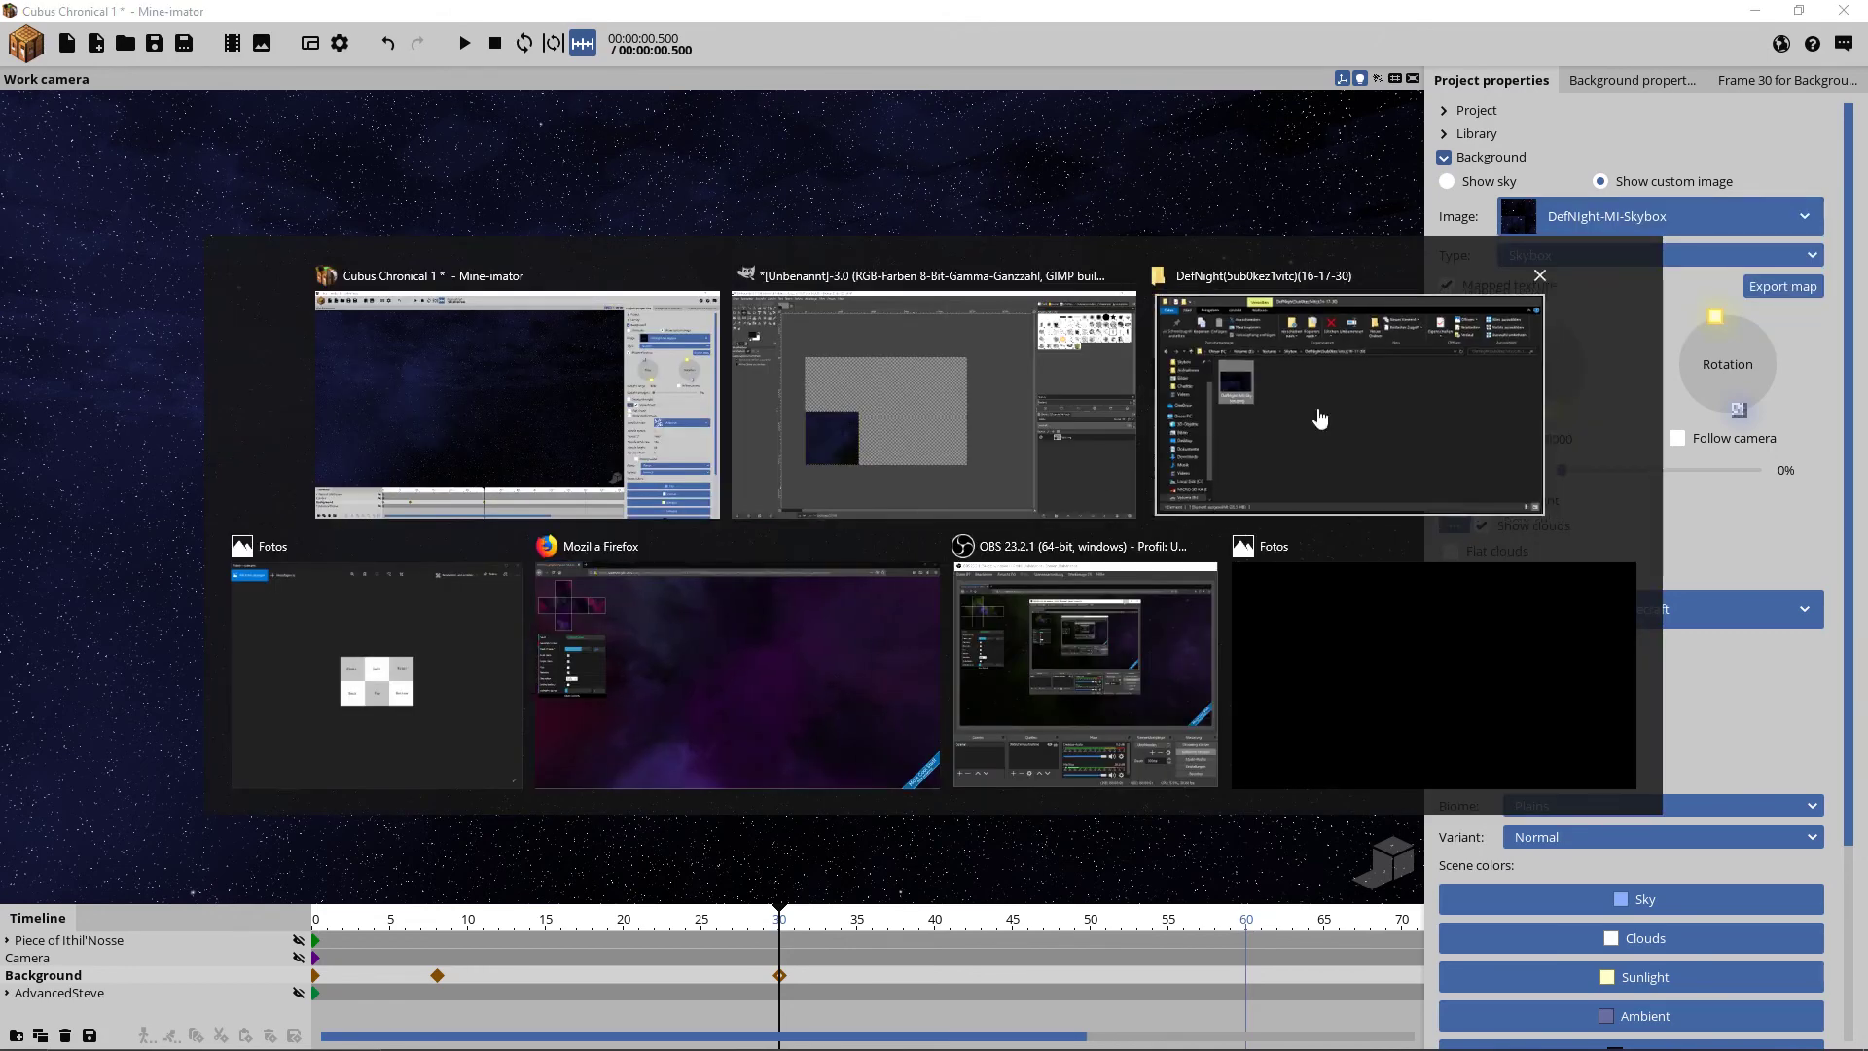
{"action": "left_click", "coordinate": [1609, 205]}
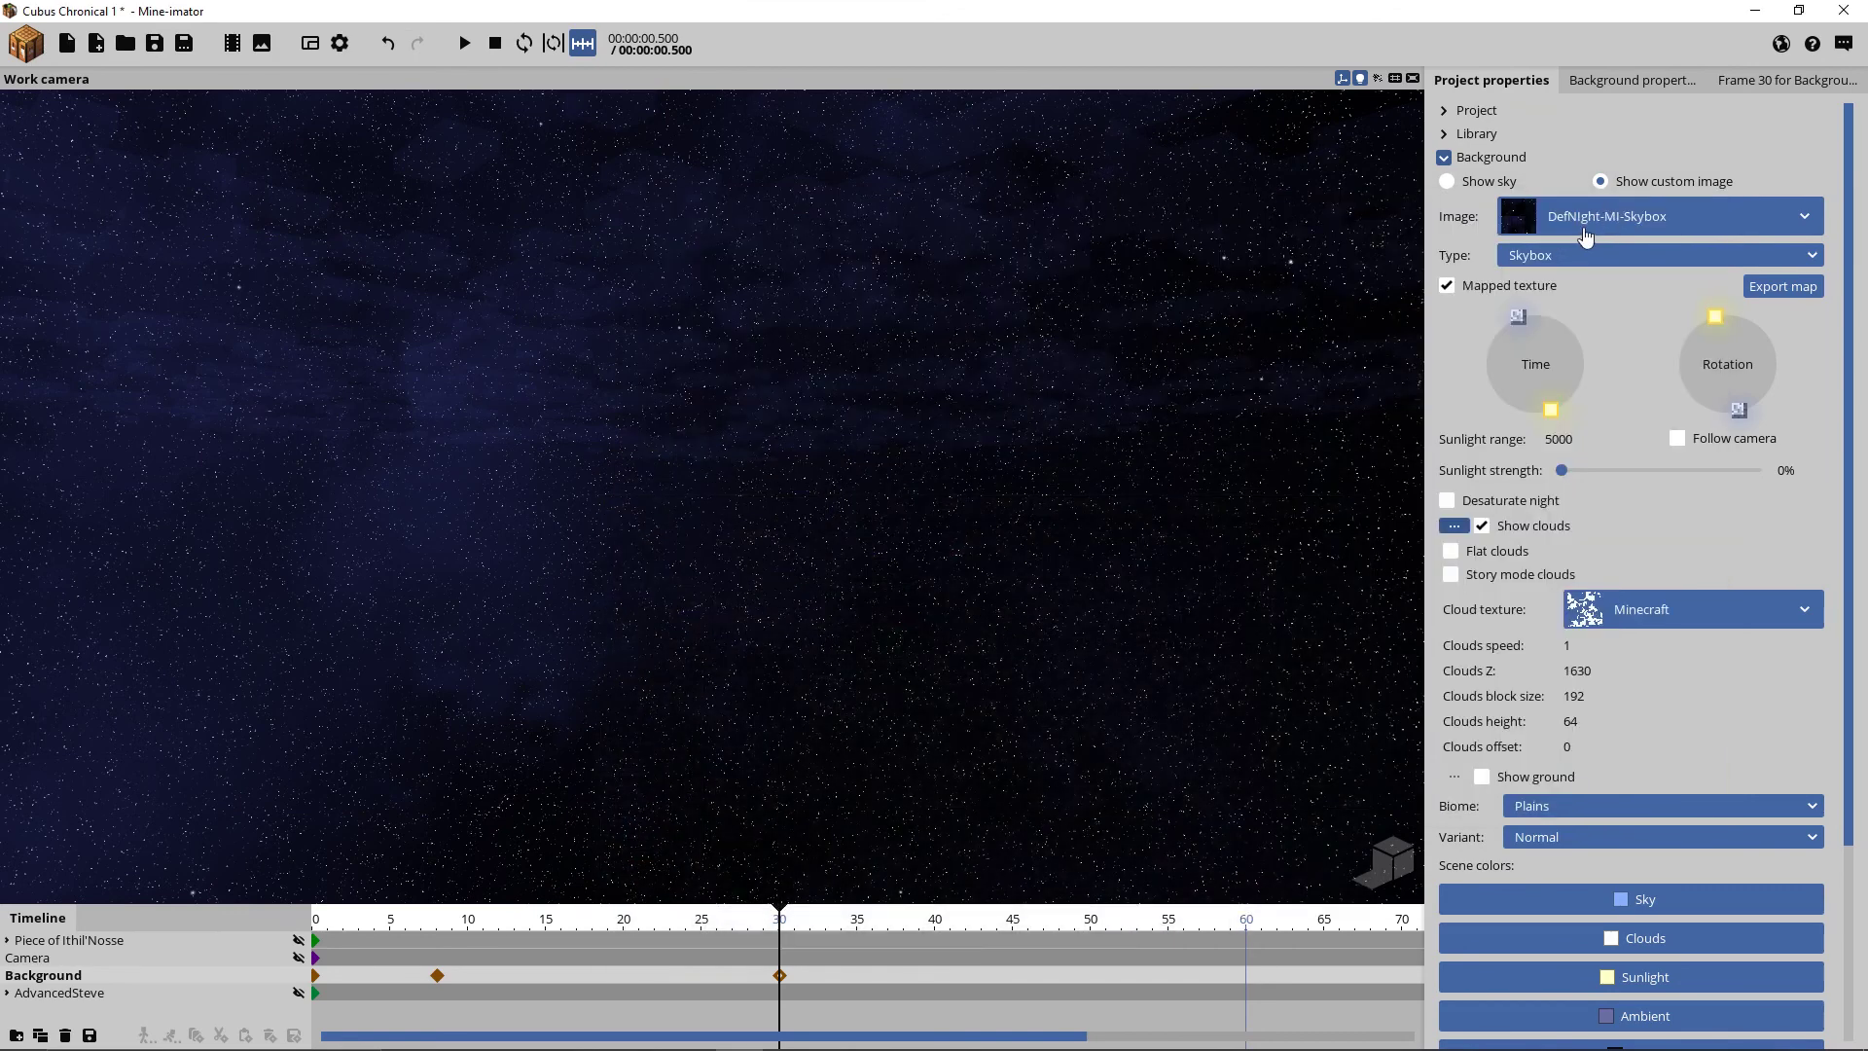
- Keep the background type as Skybox and rotate the view around the starry sky
{"action": "left_click", "coordinate": [1552, 255]}
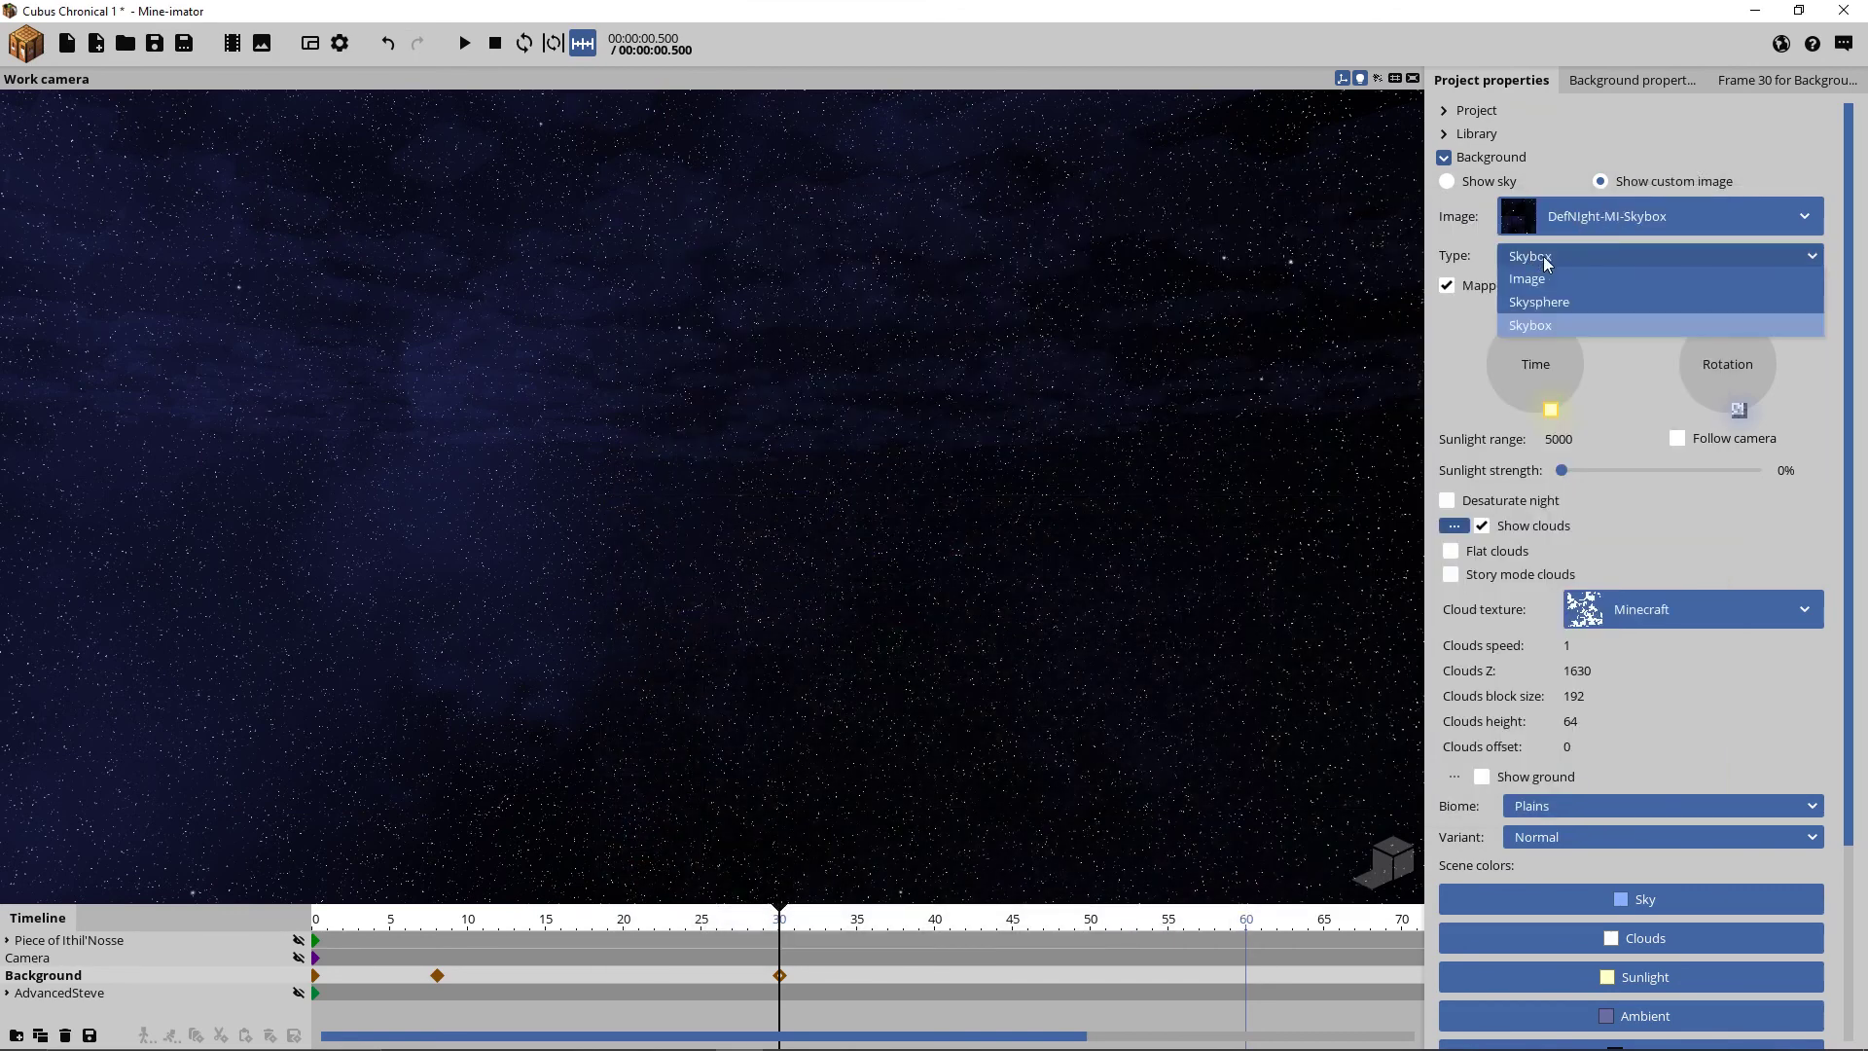
{"action": "left_click", "coordinate": [1464, 335]}
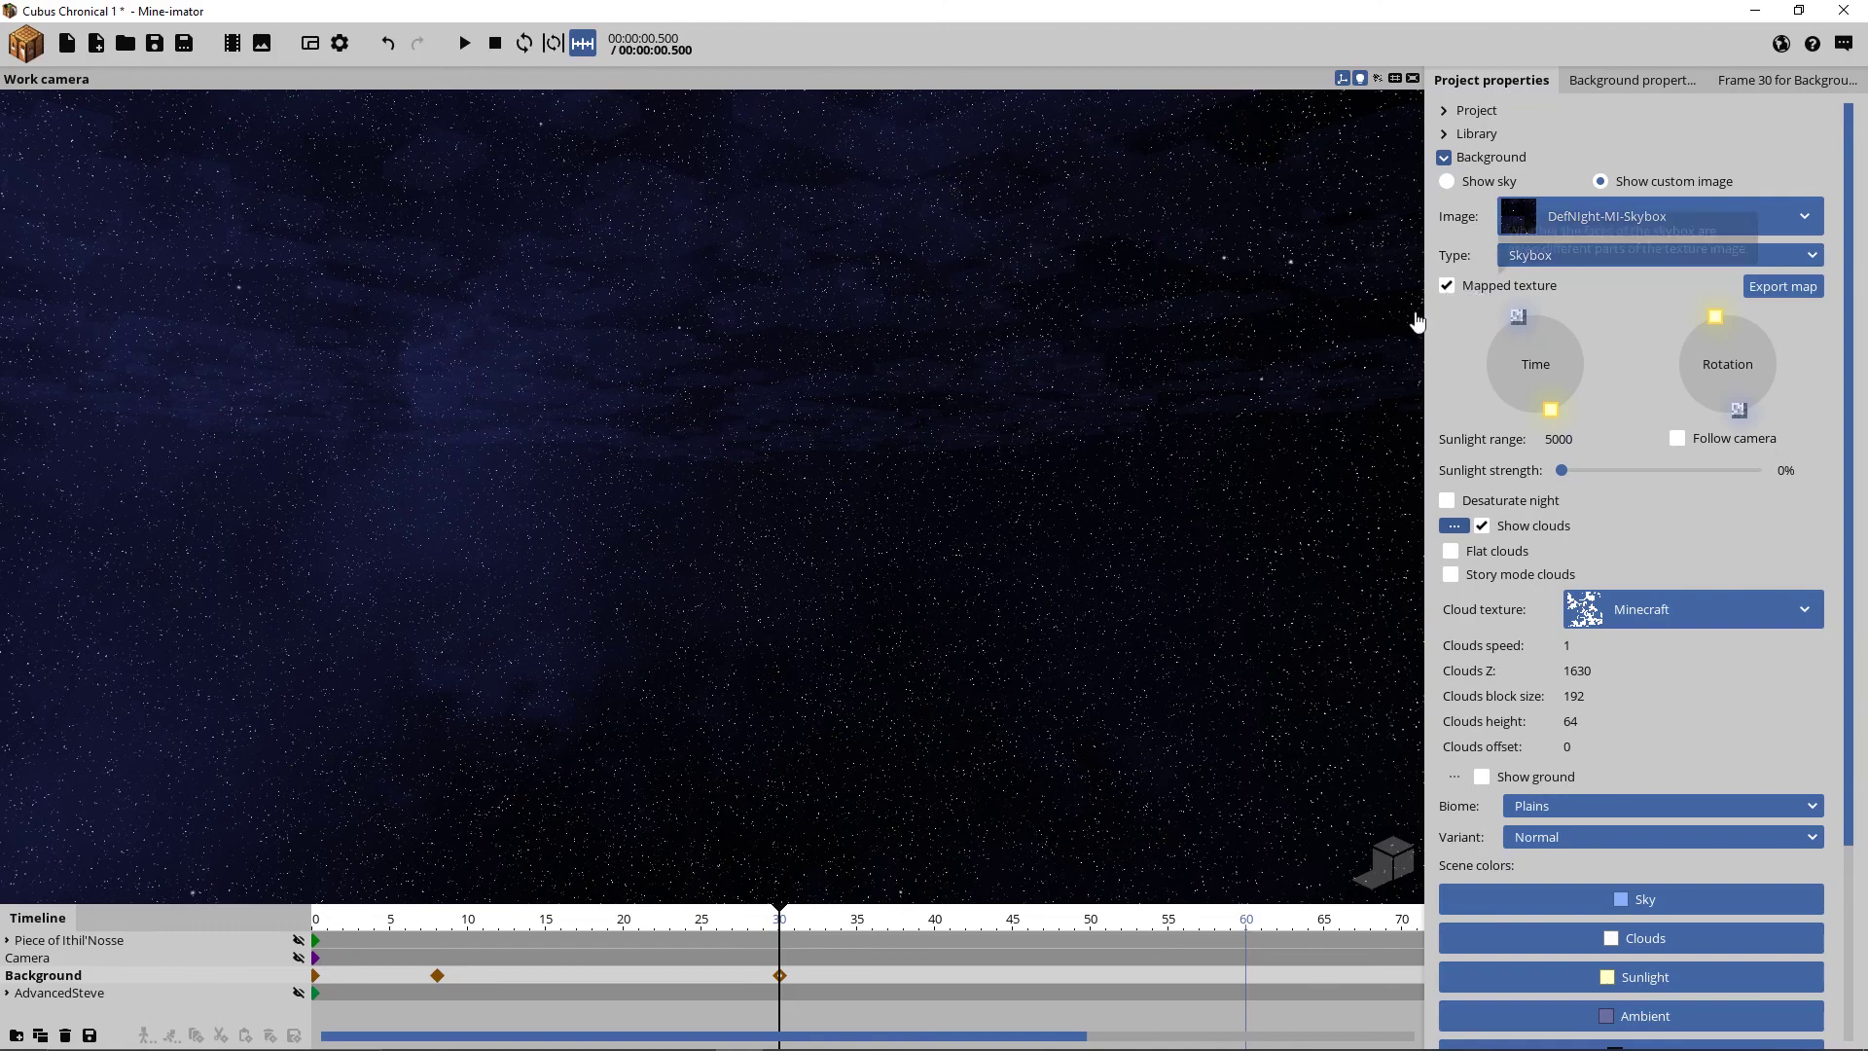
{"action": "left_click_drag", "start_coordinate": [1057, 449], "coordinate": [1247, 434]}
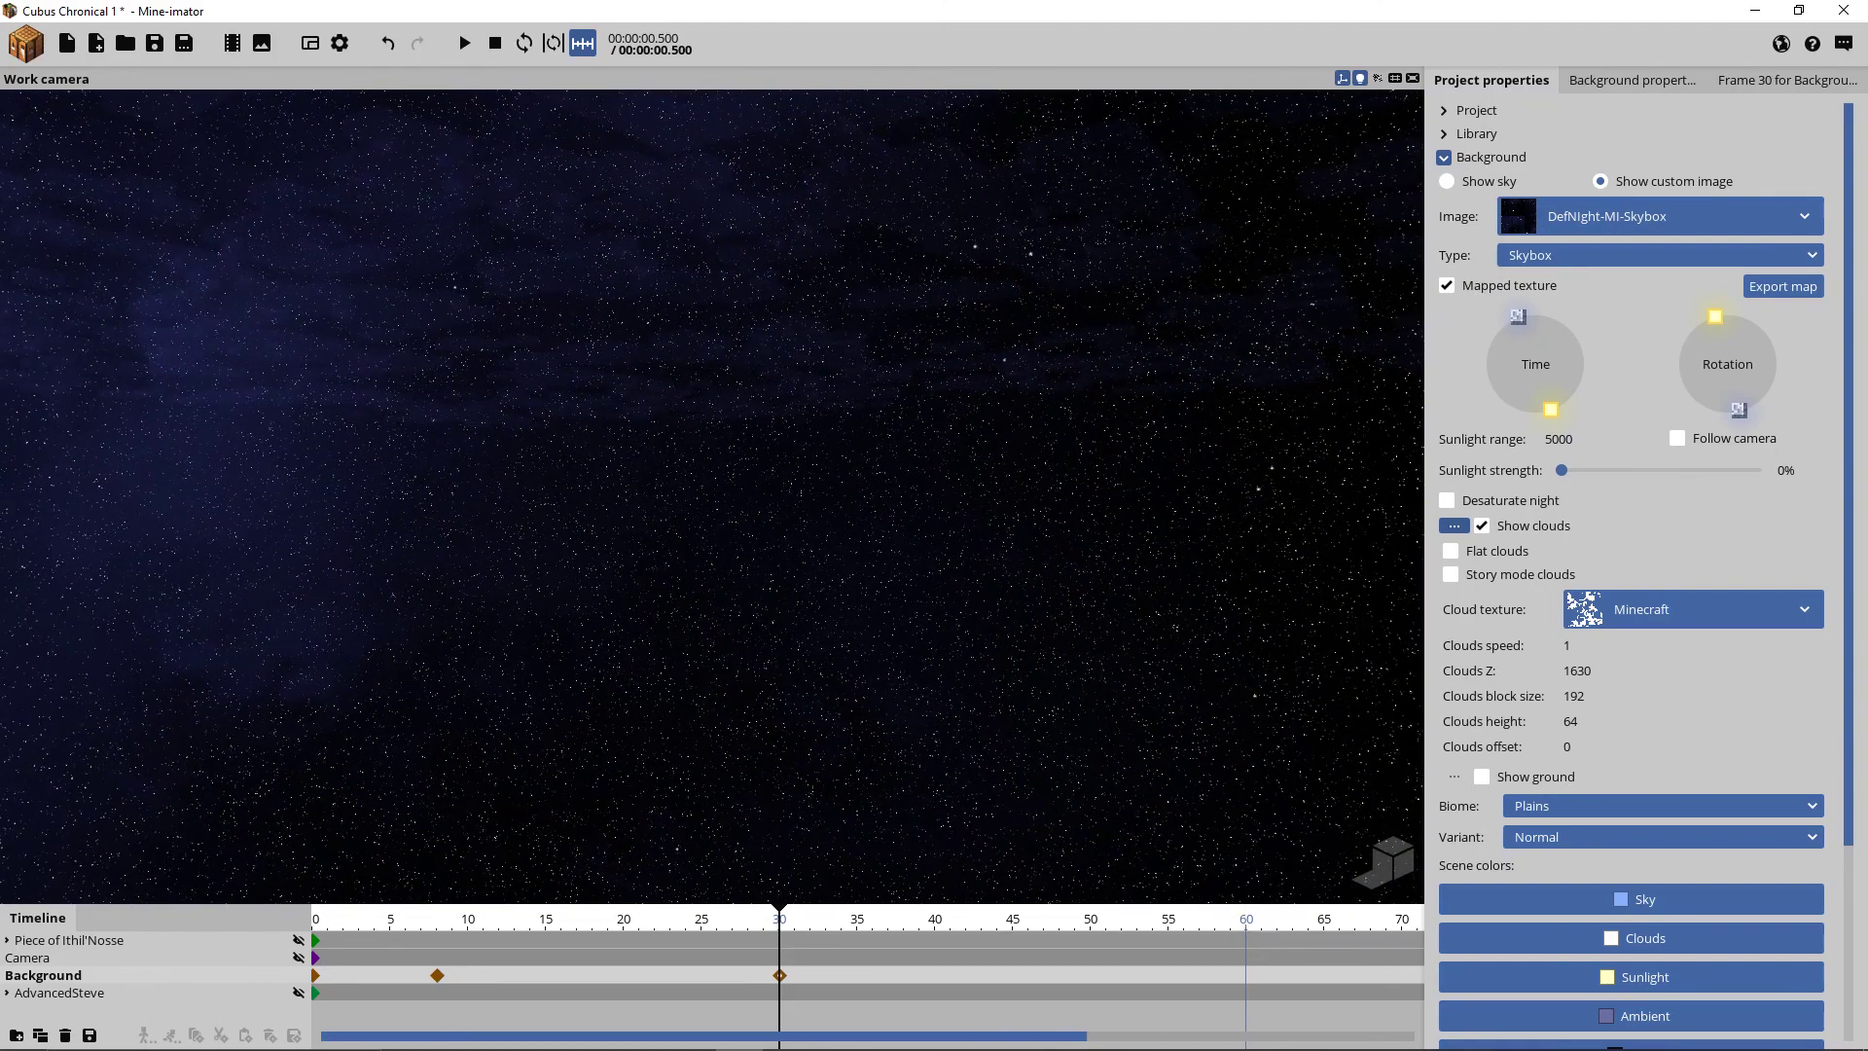